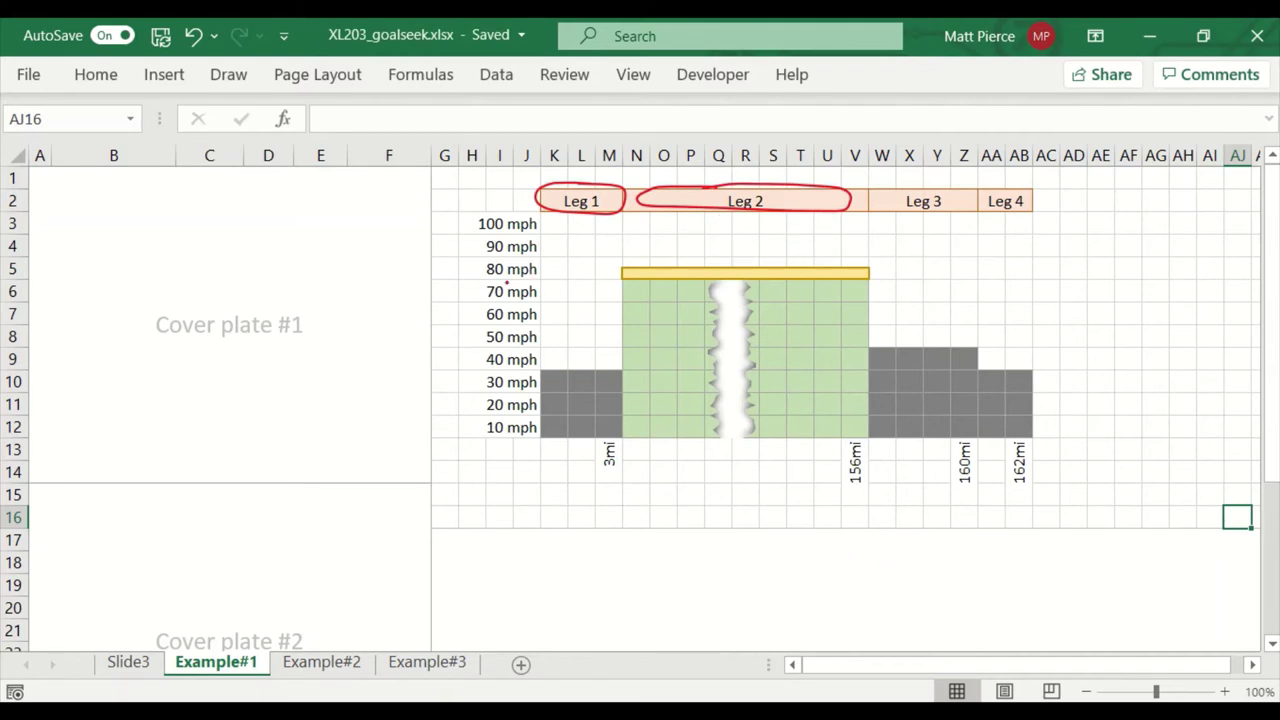
Step: Circle the Leg 3 and Leg 4 headers above the speed chart in red ink and stop drawing
{"action": "mouse_move", "coordinate": [955, 198]}
{"action": "left_mouse_down"}
{"action": "mouse_move", "coordinate": [876, 212]}
{"action": "mouse_move", "coordinate": [984, 202]}
{"action": "mouse_move", "coordinate": [922, 193]}
{"action": "left_mouse_up"}
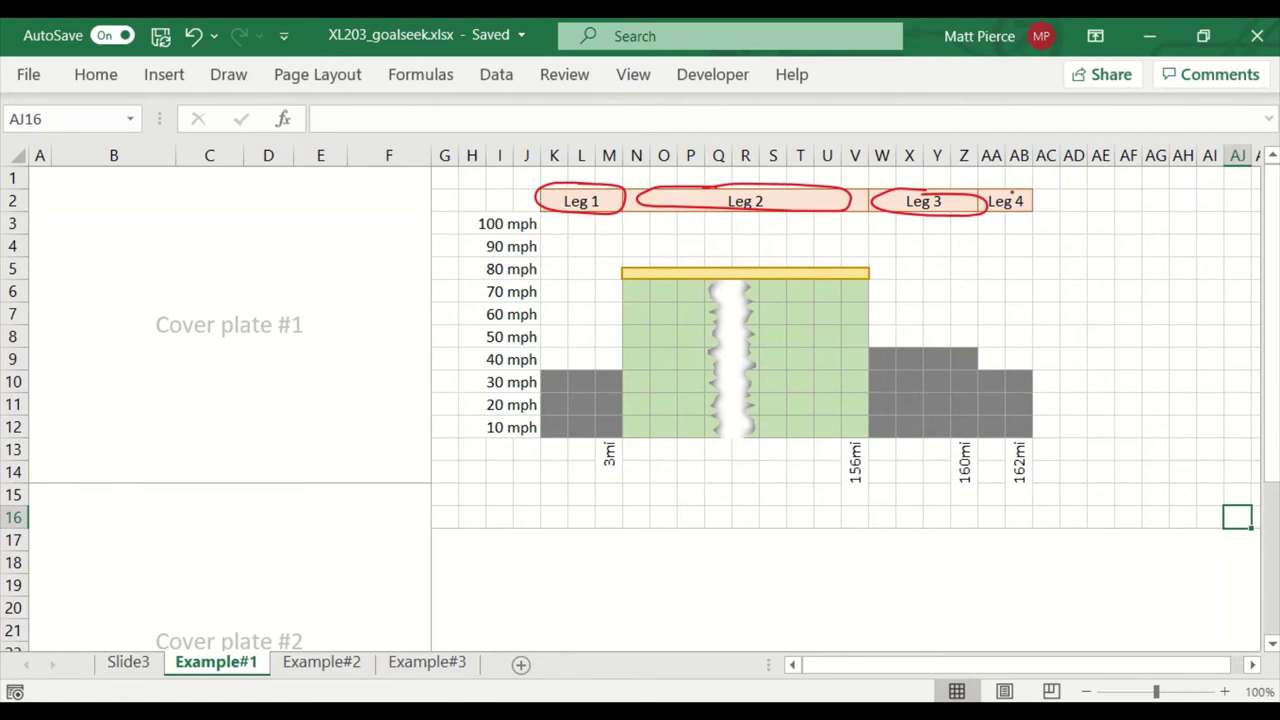
{"action": "mouse_move", "coordinate": [1012, 192]}
{"action": "left_mouse_down"}
{"action": "mouse_move", "coordinate": [970, 212]}
{"action": "mouse_move", "coordinate": [1030, 188]}
{"action": "mouse_move", "coordinate": [995, 220]}
{"action": "left_mouse_up"}
{"action": "left_click", "coordinate": [229, 80]}
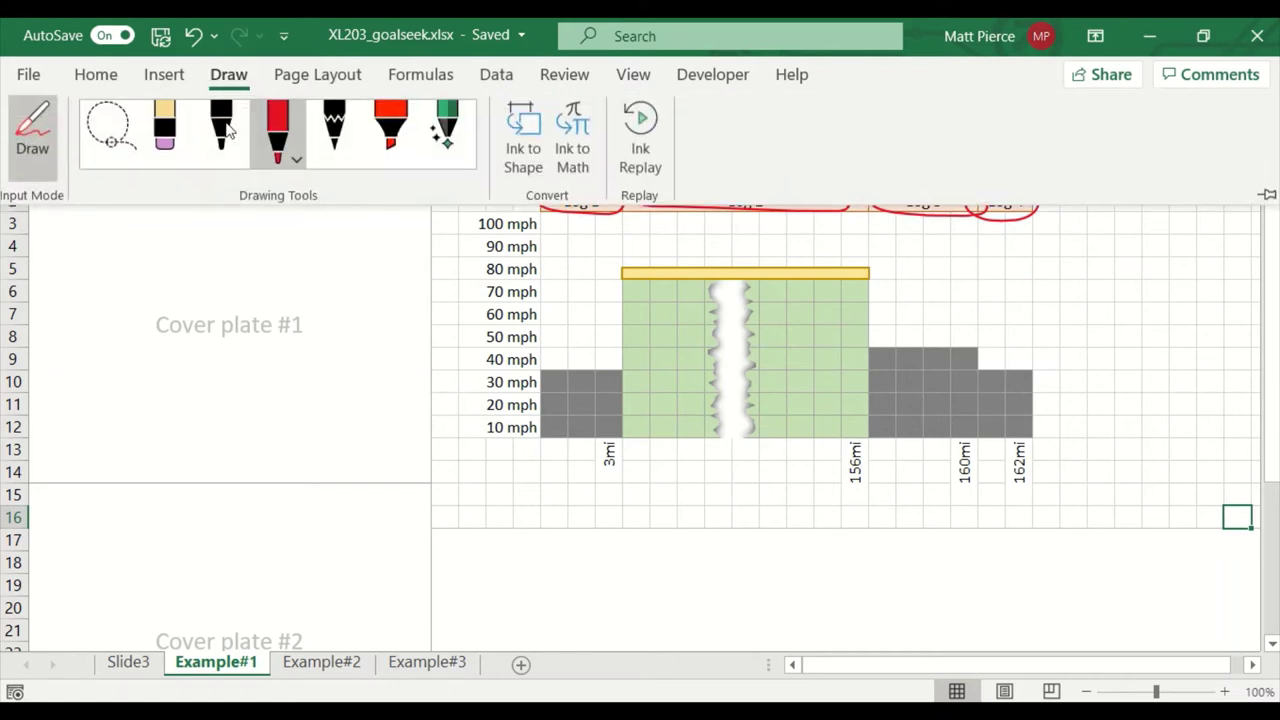
{"action": "left_click", "coordinate": [45, 146]}
Step: Move Cover plate #1 off the trip table to the empty area below the speed chart
{"action": "left_click", "coordinate": [181, 328]}
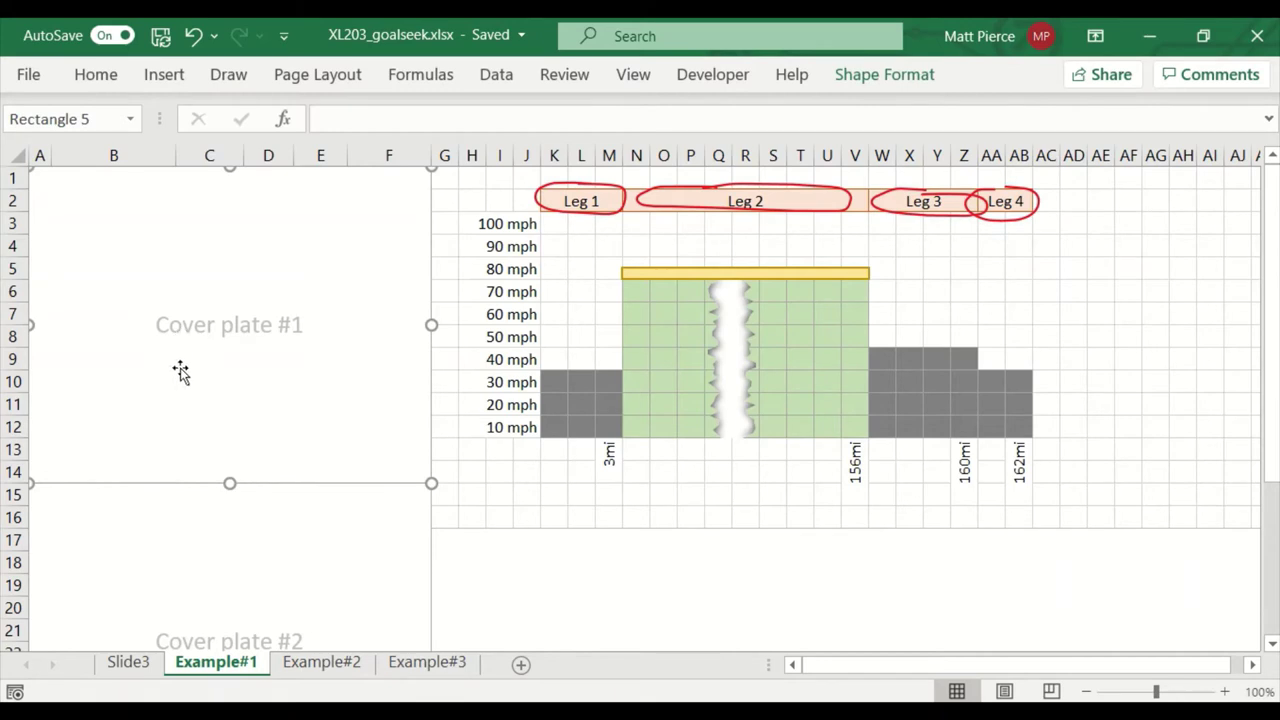
{"action": "left_click_drag", "start_coordinate": [209, 262], "coordinate": [883, 597]}
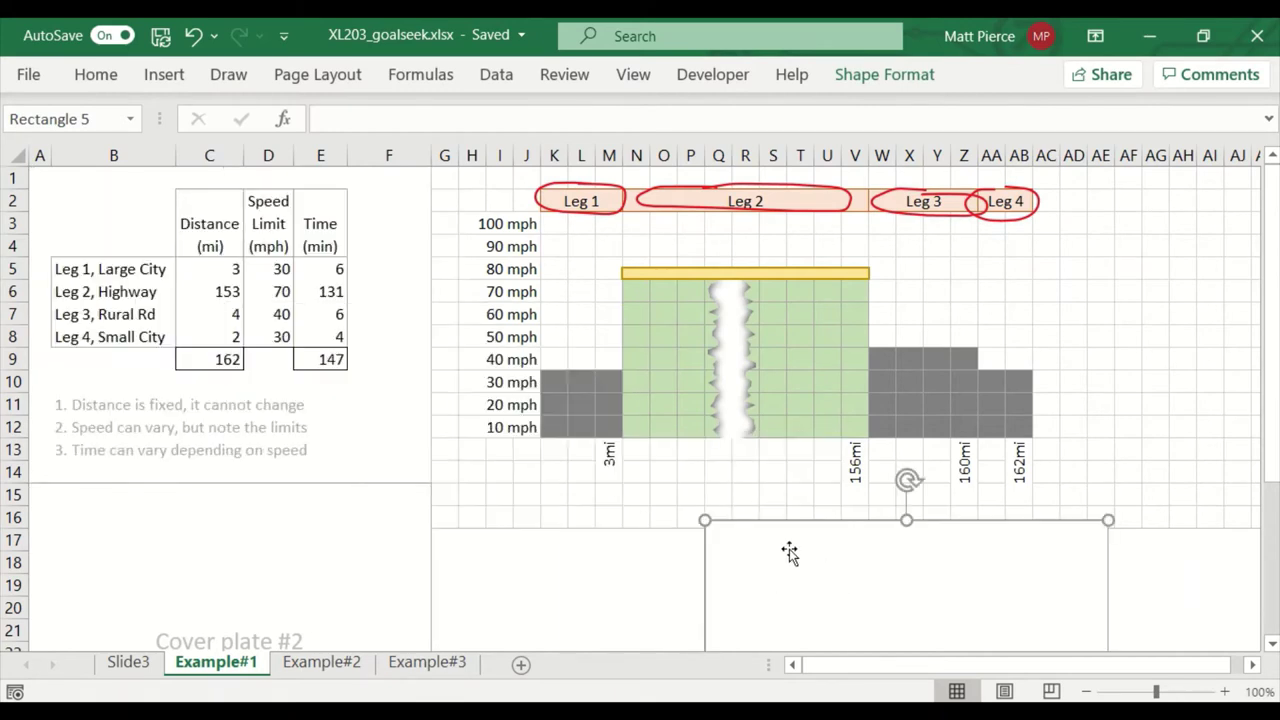
{"action": "left_click_drag", "start_coordinate": [789, 551], "coordinate": [892, 632]}
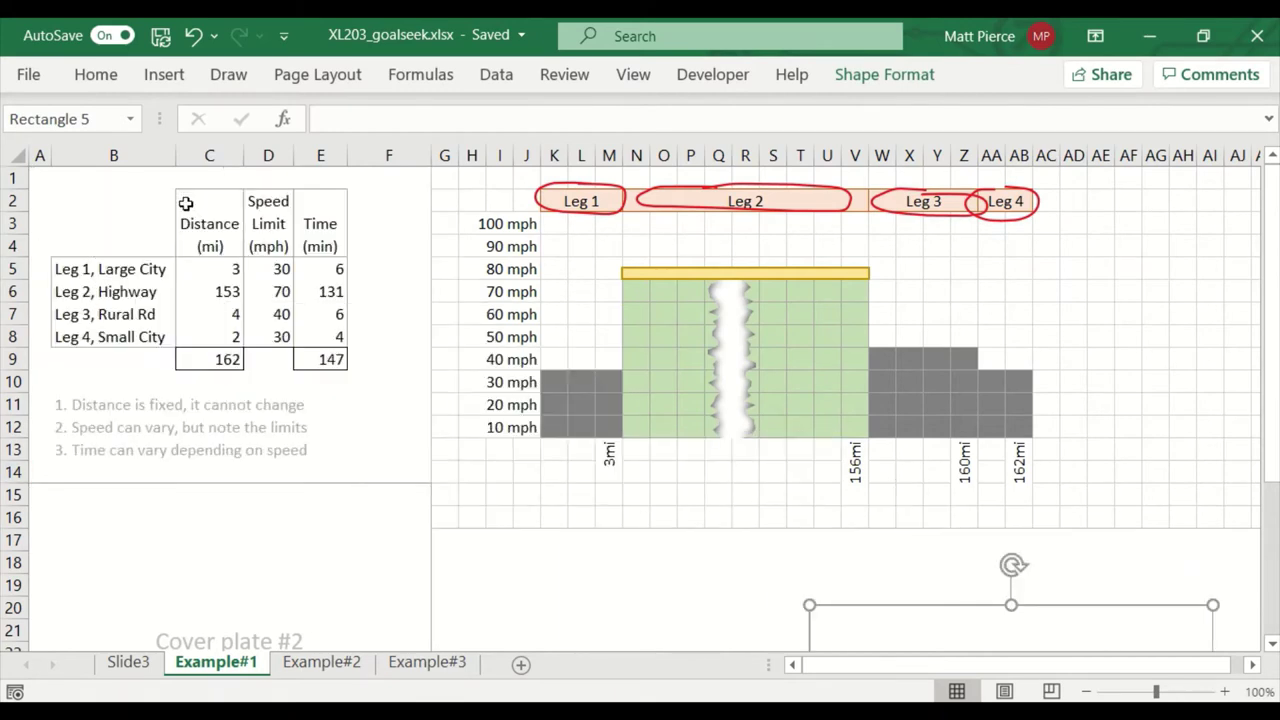
Step: Examine the Leg 1 distance, speed limit and time cells, the time formula in E5, and the totals in row 9
{"action": "left_click", "coordinate": [83, 264]}
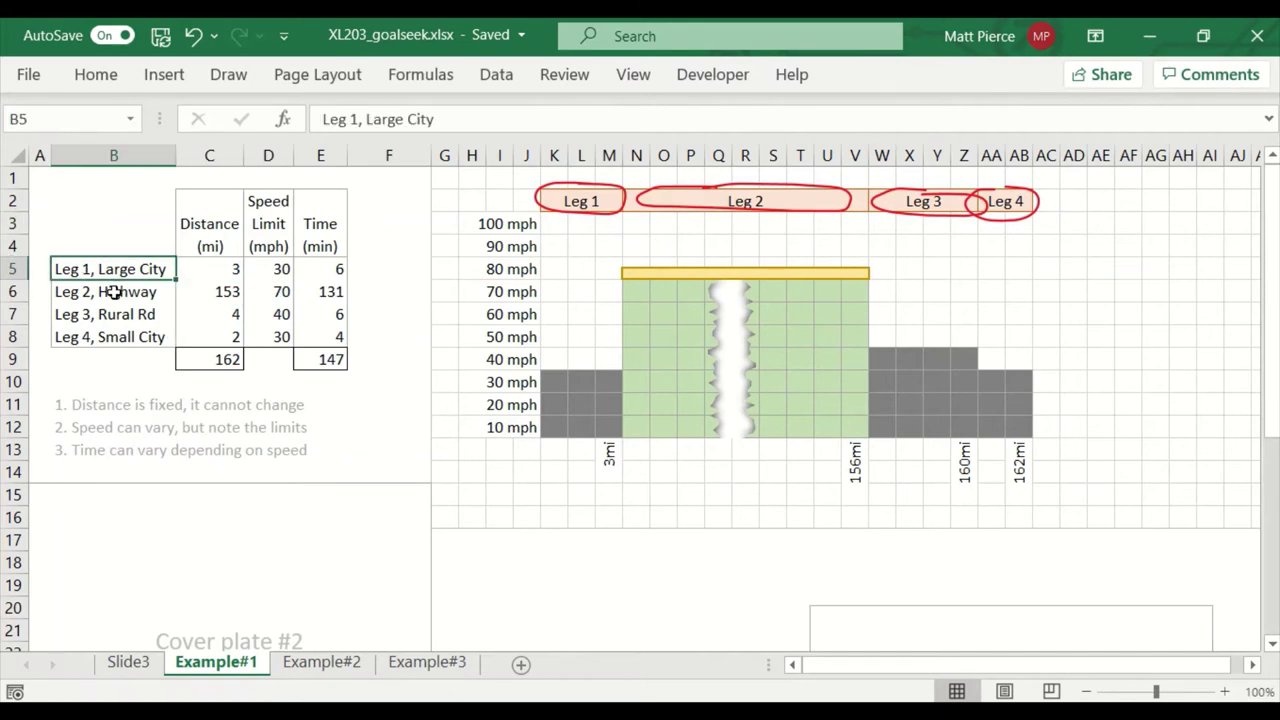
{"action": "left_click", "coordinate": [210, 268]}
{"action": "left_click", "coordinate": [277, 270]}
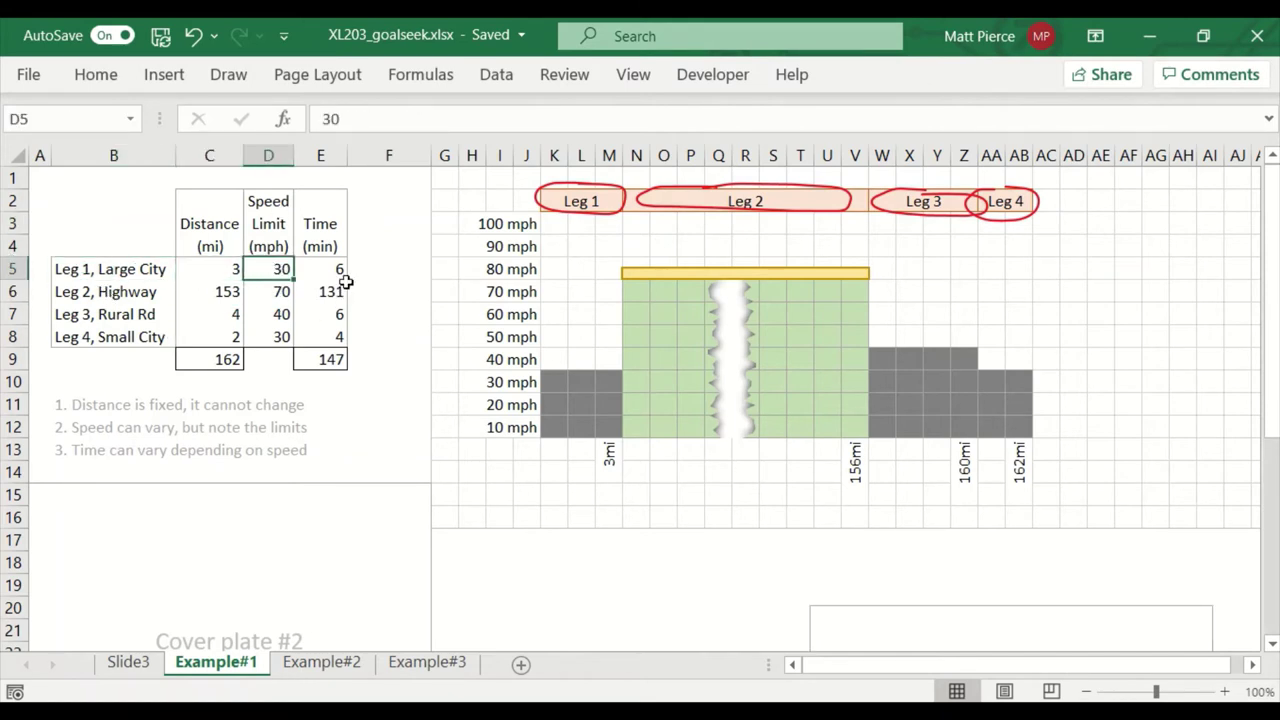
{"action": "left_click", "coordinate": [224, 272]}
{"action": "left_click", "coordinate": [281, 274]}
{"action": "left_click", "coordinate": [329, 271]}
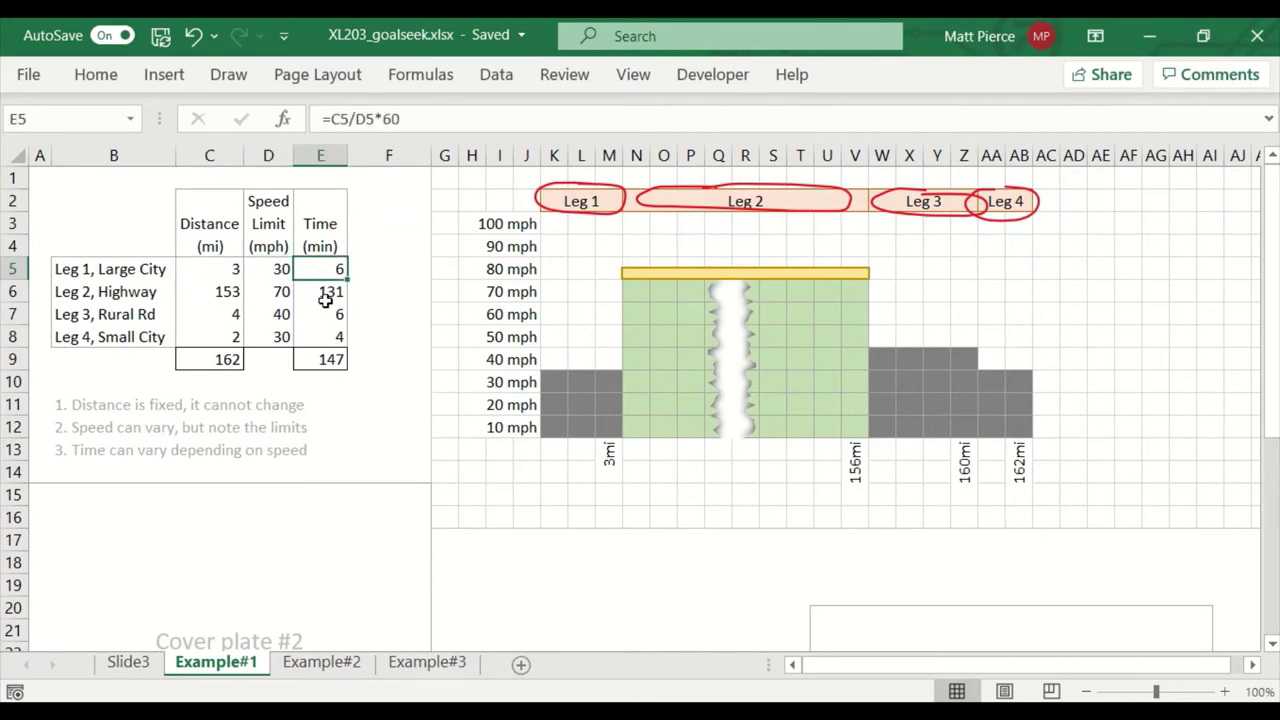
{"action": "left_click", "coordinate": [415, 119]}
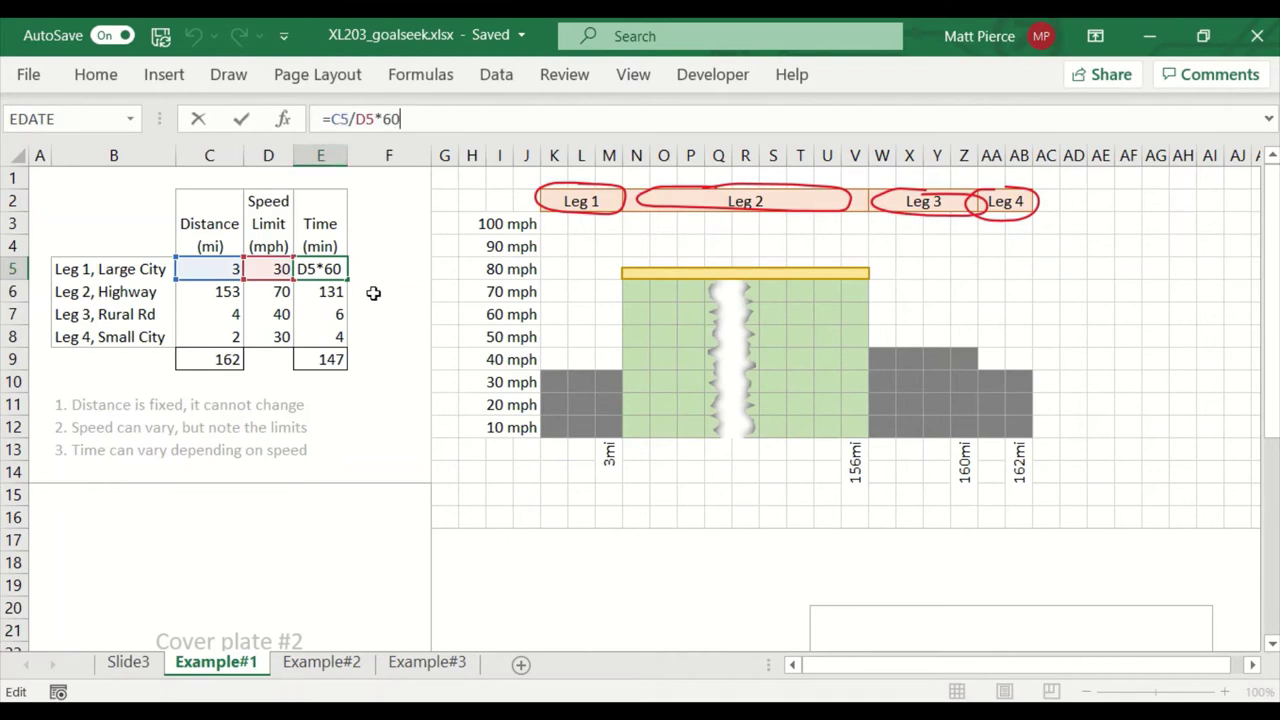
{"action": "key", "text": "Escape"}
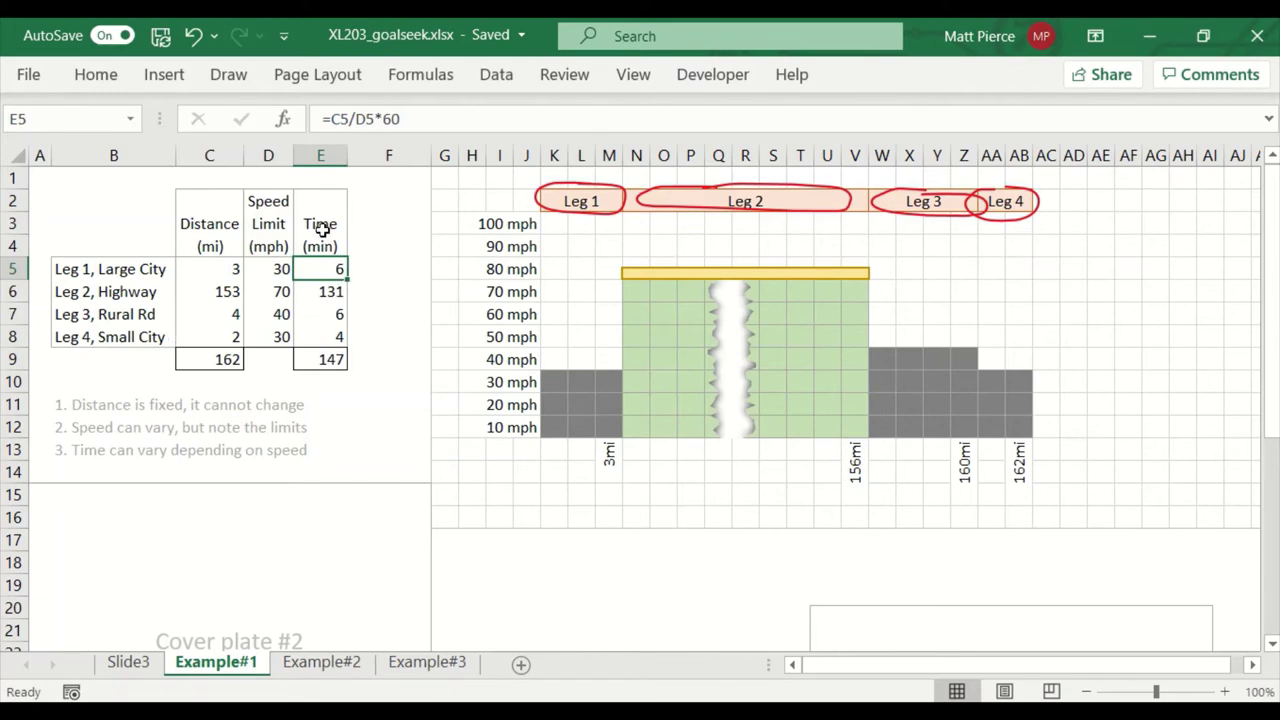
{"action": "left_click", "coordinate": [331, 358]}
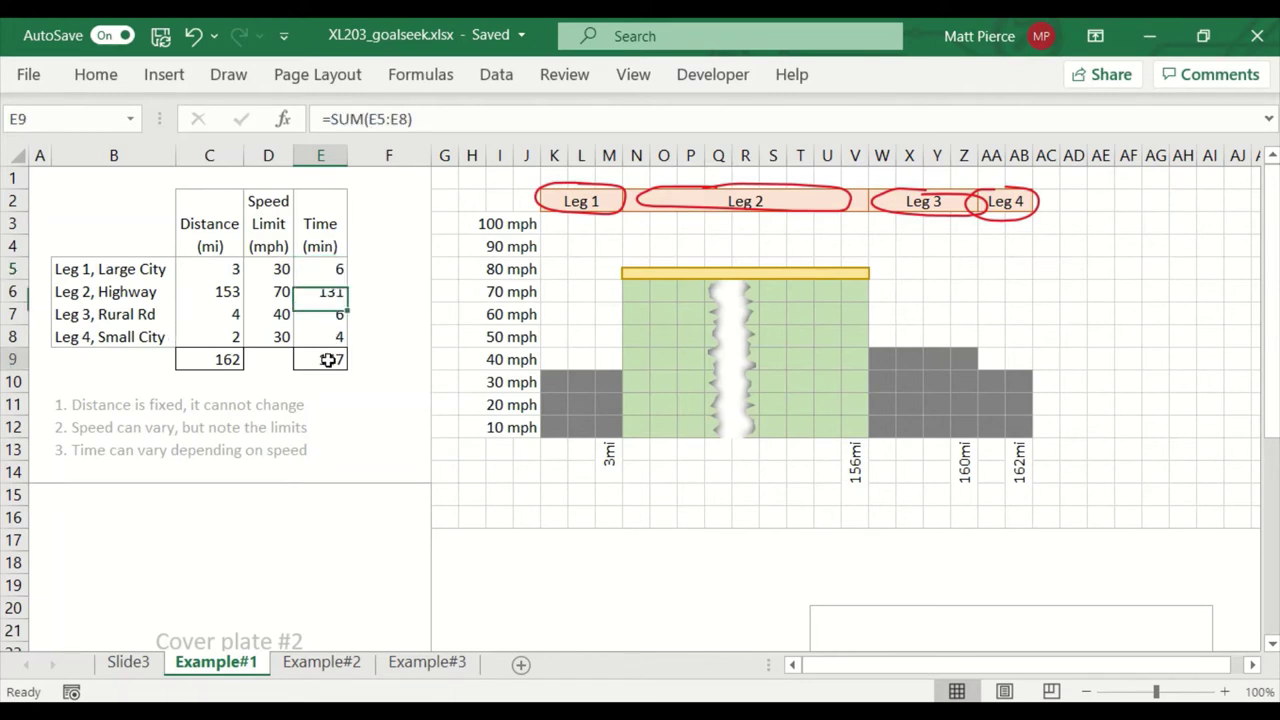
{"action": "left_click", "coordinate": [214, 360]}
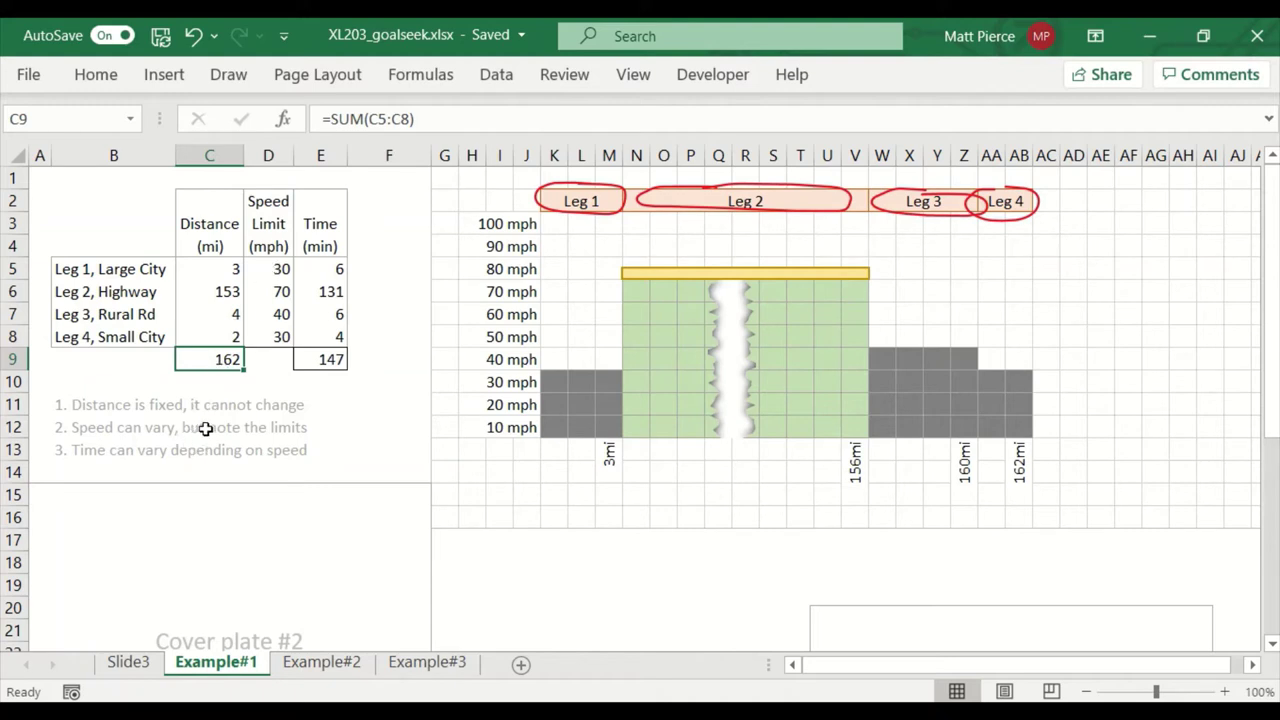
Step: Move Cover plate #2 off the question and second trip table to the empty area below the speed chart
{"action": "left_click", "coordinate": [210, 507]}
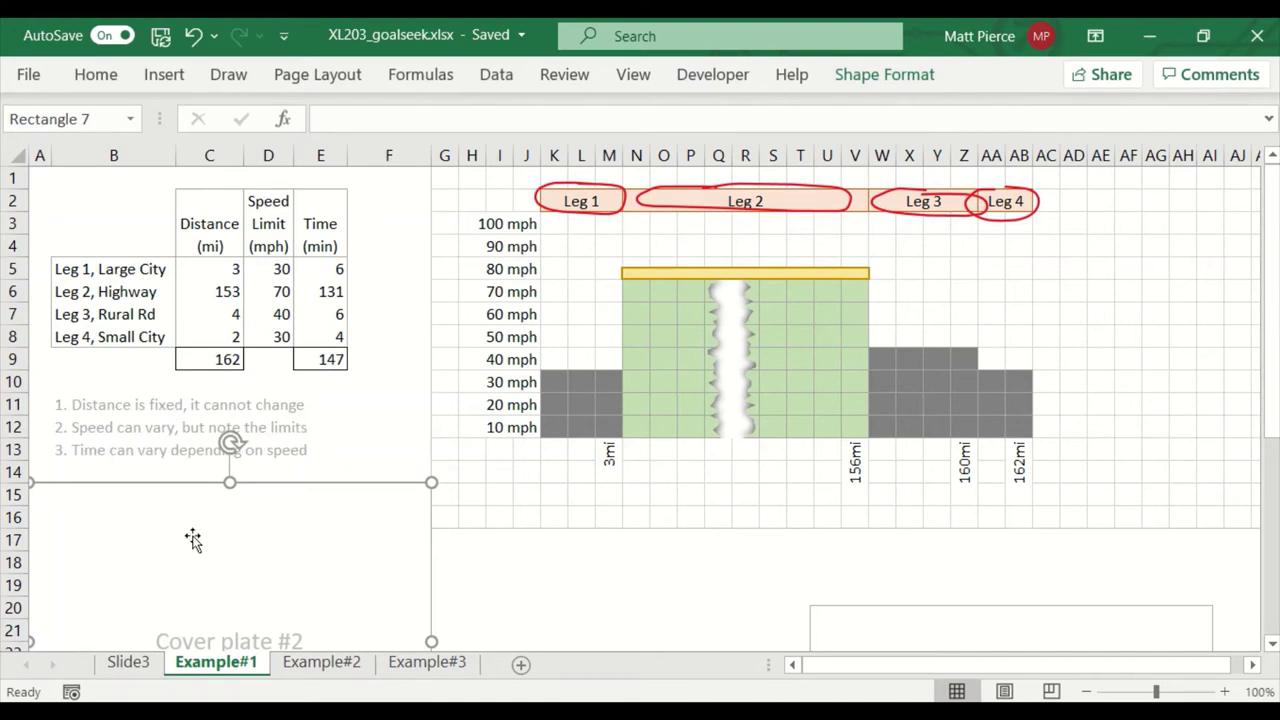
{"action": "left_click_drag", "start_coordinate": [191, 537], "coordinate": [831, 591]}
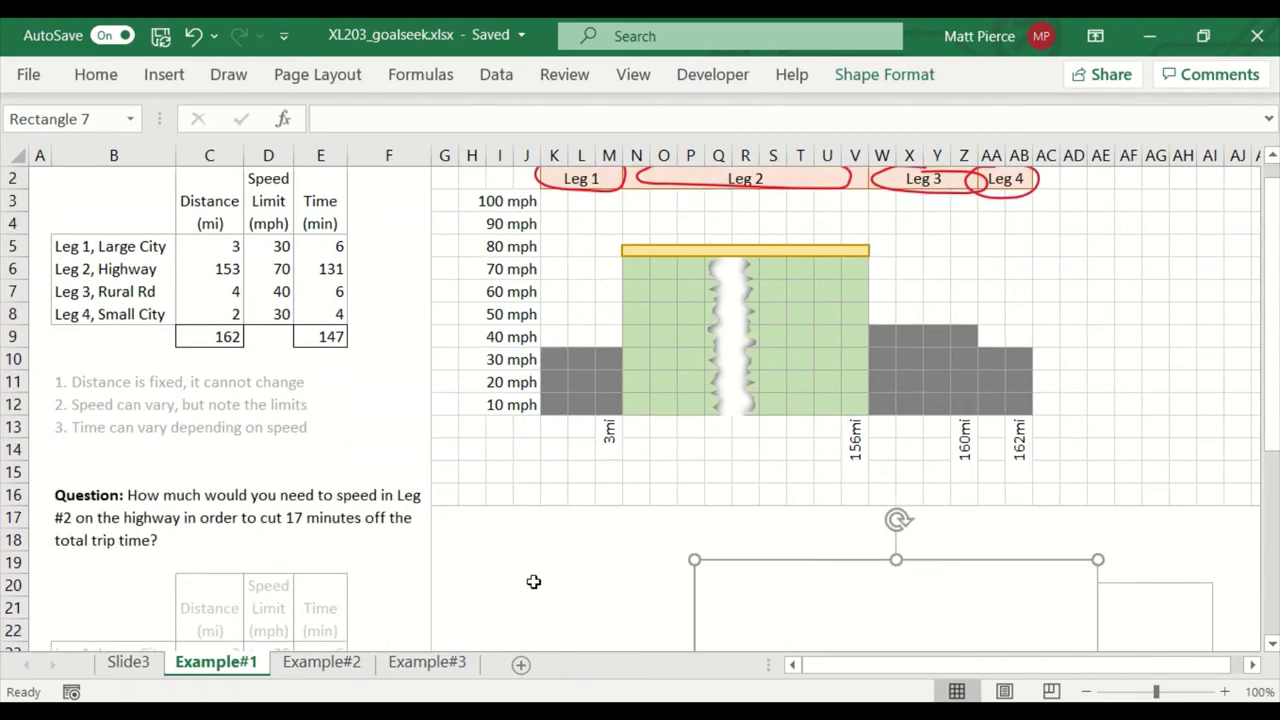
{"action": "scroll", "coordinate": [531, 583], "scroll_direction": "down", "scroll_amount": 3}
{"action": "scroll", "coordinate": [511, 584], "scroll_direction": "down", "scroll_amount": 1}
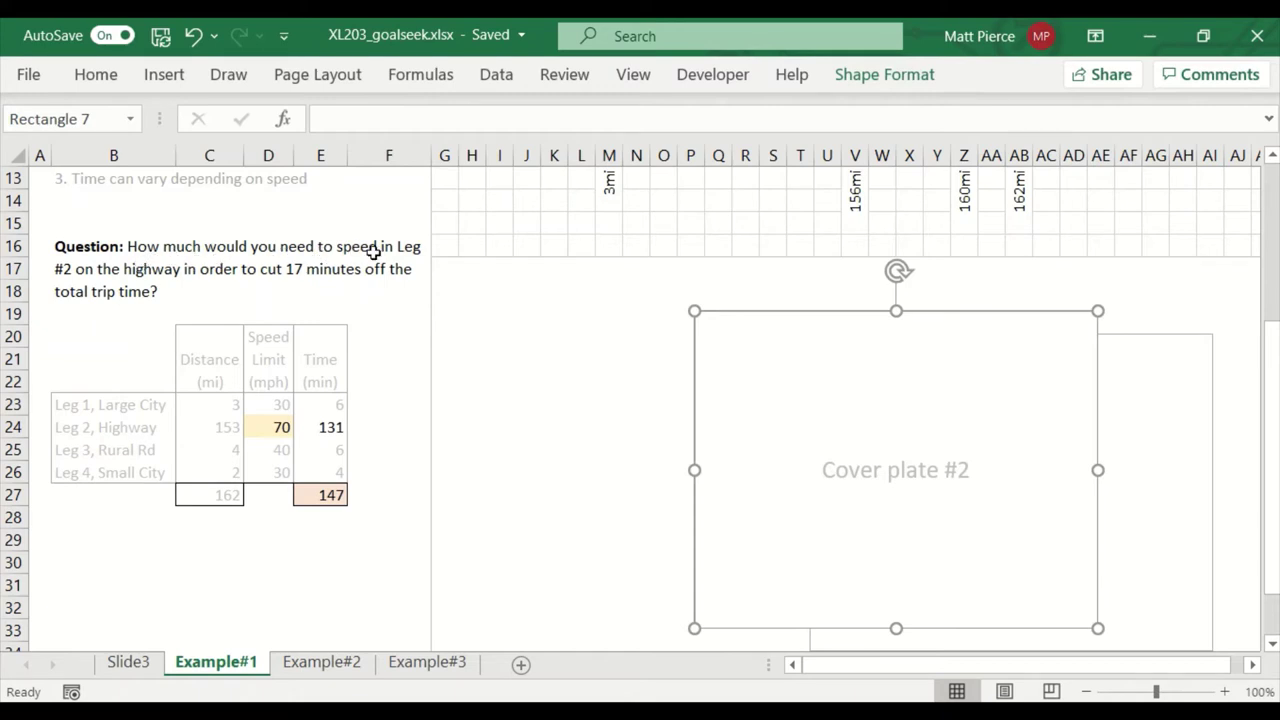
{"action": "scroll", "coordinate": [506, 383], "scroll_direction": "up", "scroll_amount": 2}
{"action": "scroll", "coordinate": [511, 484], "scroll_direction": "up", "scroll_amount": 2}
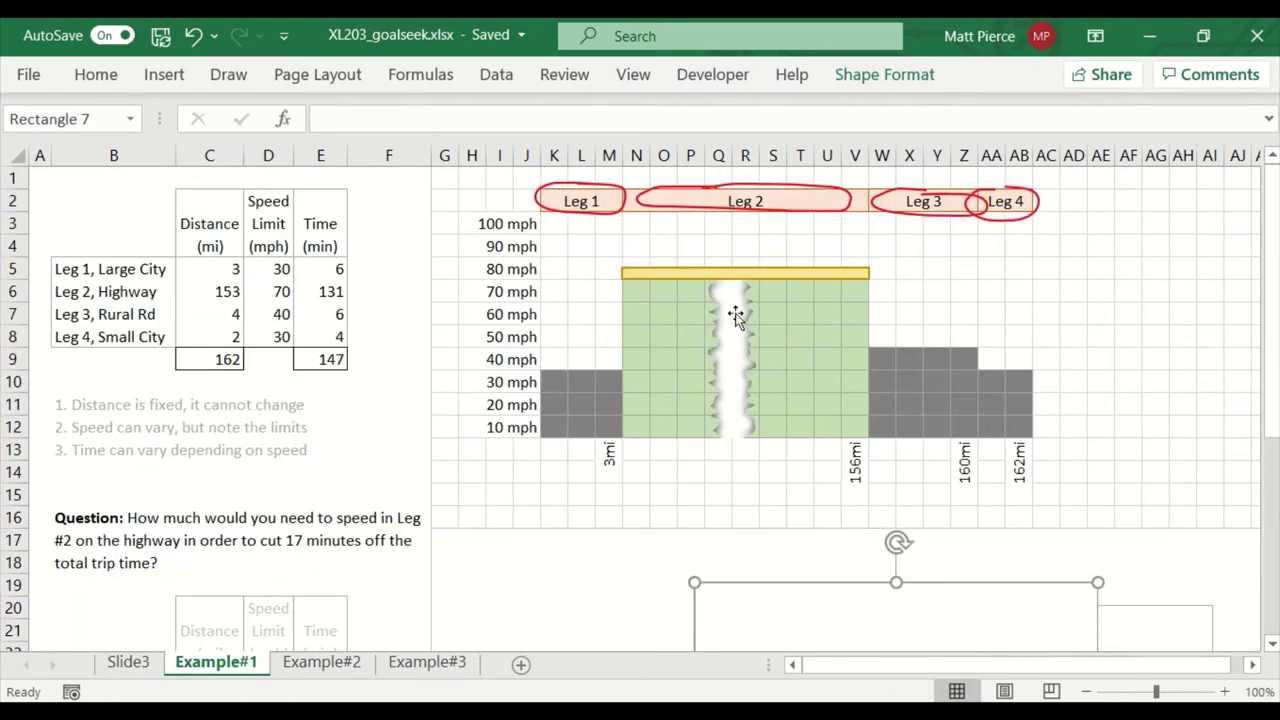
Step: Open Goal Seek, place its dialog beside the second trip table, and choose the total time in E27 as the set cell
{"action": "scroll", "coordinate": [332, 427], "scroll_direction": "down", "scroll_amount": 3}
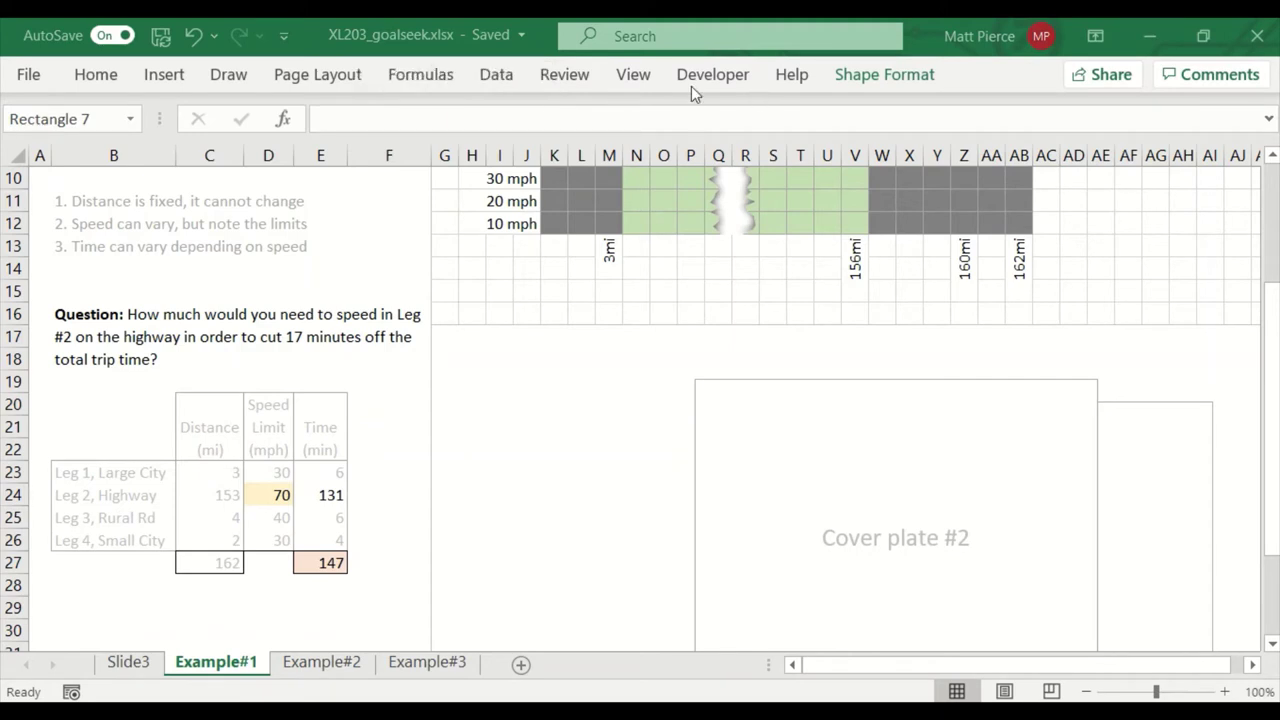
{"action": "left_click", "coordinate": [494, 75]}
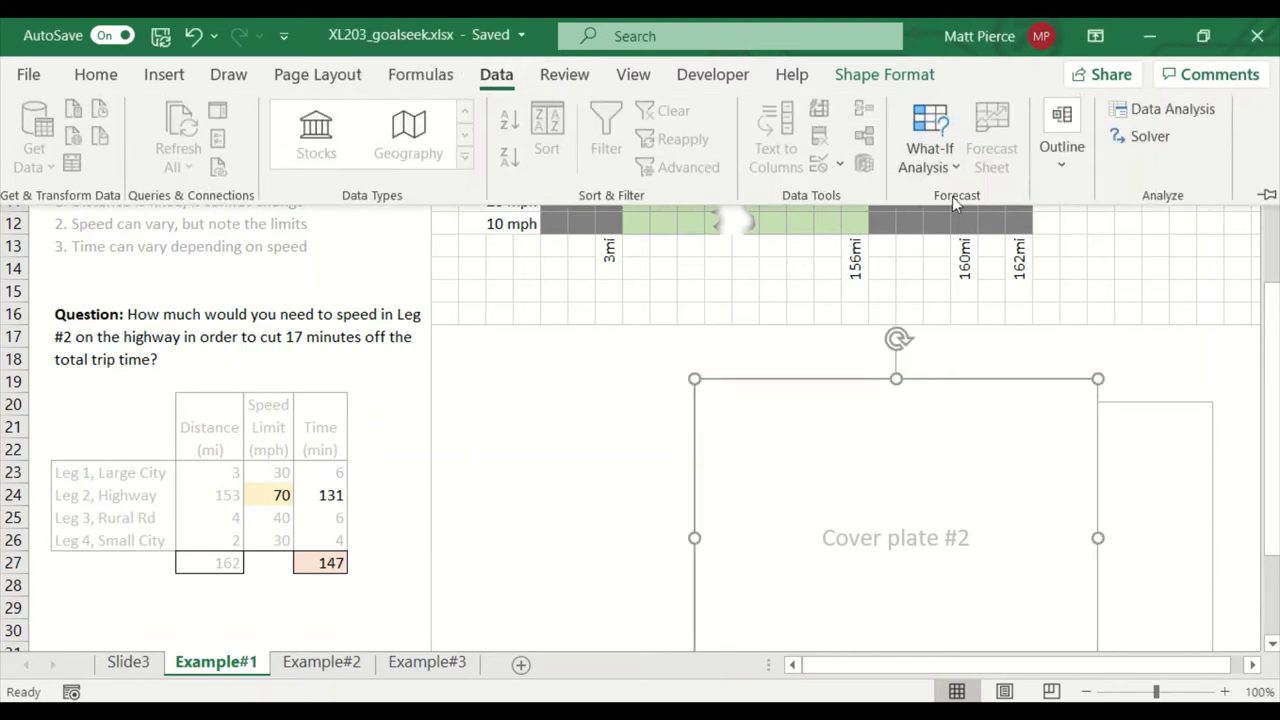
{"action": "left_click", "coordinate": [952, 170]}
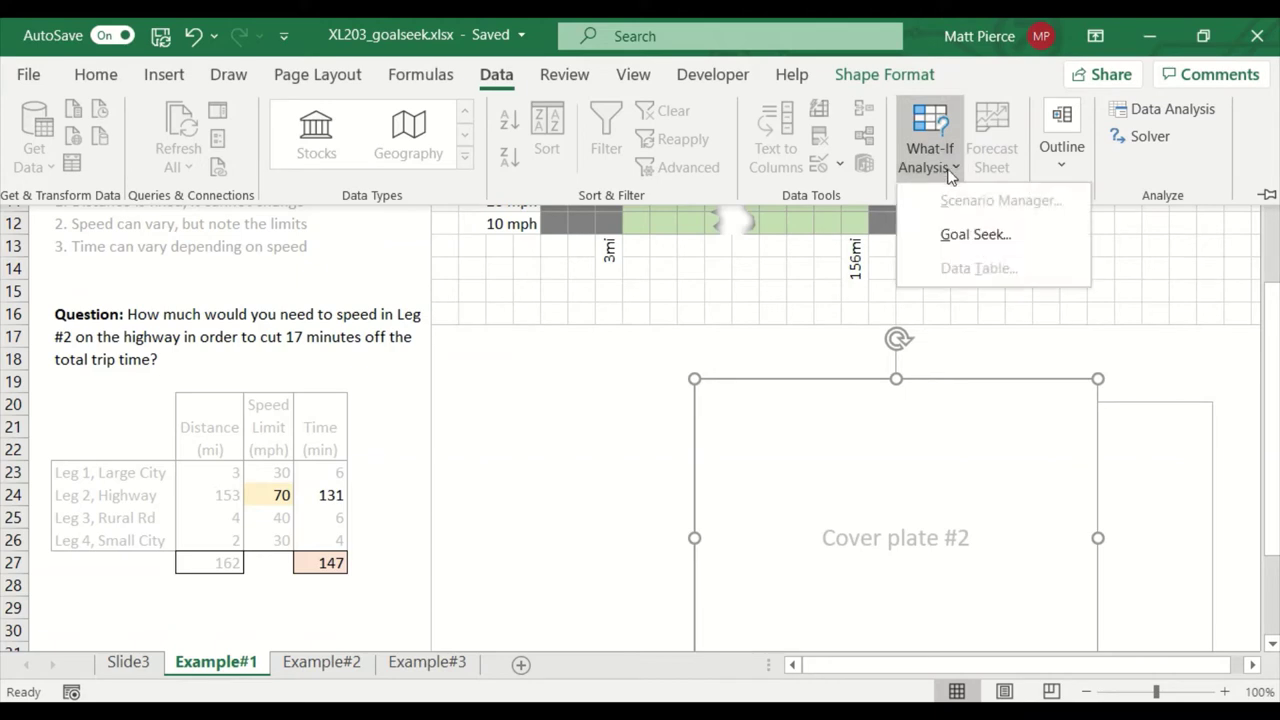
{"action": "left_click", "coordinate": [962, 232]}
{"action": "left_click_drag", "start_coordinate": [1123, 533], "coordinate": [604, 383]}
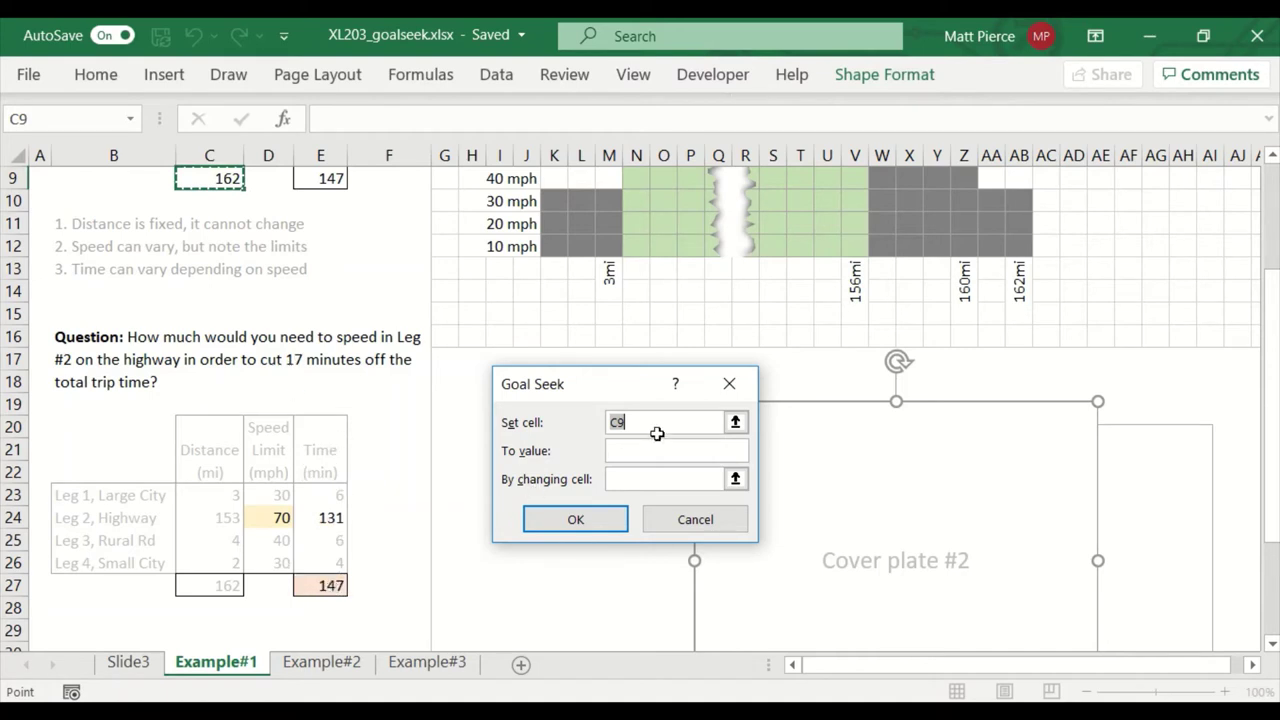
{"action": "left_click", "coordinate": [735, 421]}
{"action": "left_click", "coordinate": [328, 585]}
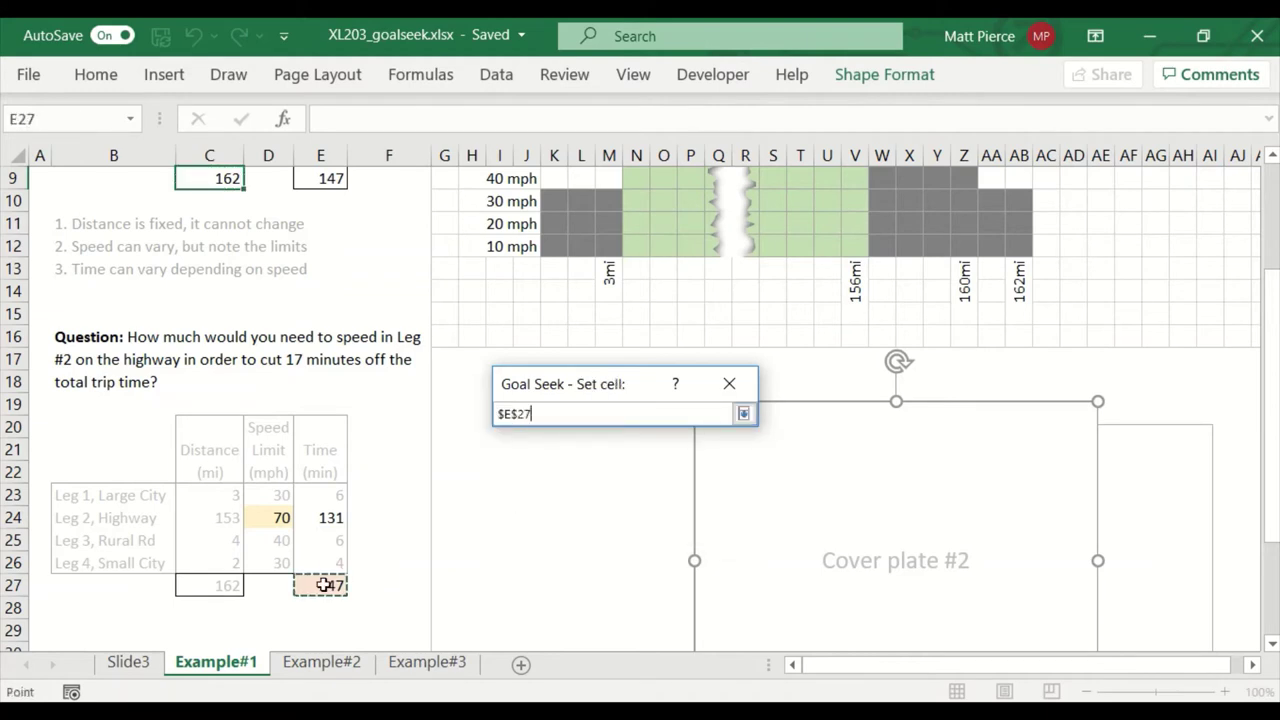
{"action": "left_click", "coordinate": [743, 415]}
Step: Run Goal Seek to value 130 by changing the Leg 2 speed in D24, and discard the solution
{"action": "left_click", "coordinate": [659, 451]}
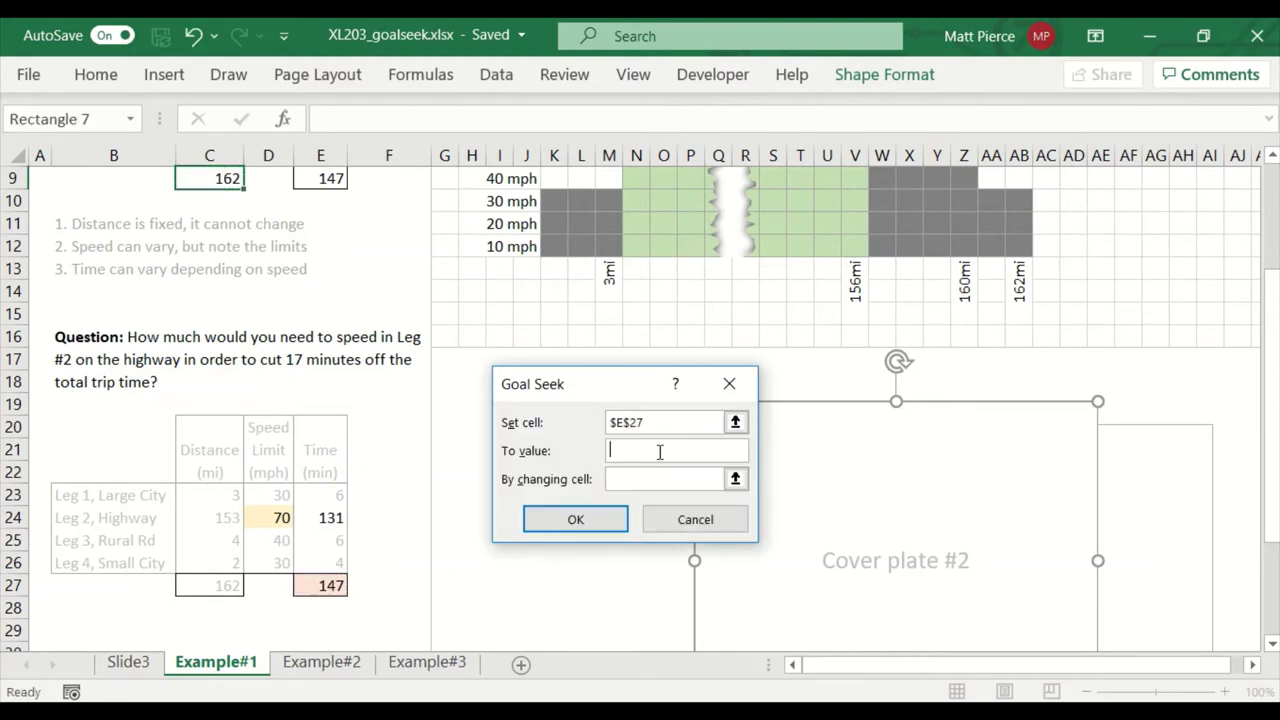
{"action": "left_click", "coordinate": [616, 482]}
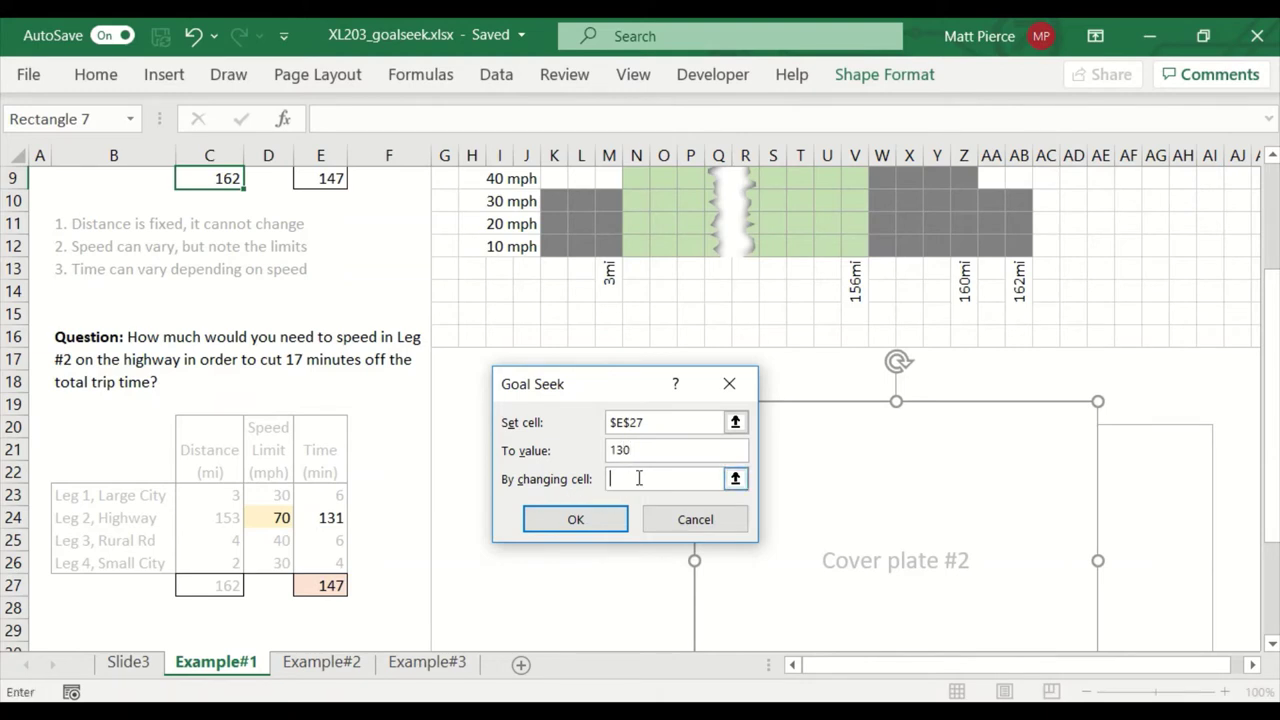
{"action": "left_click", "coordinate": [269, 517]}
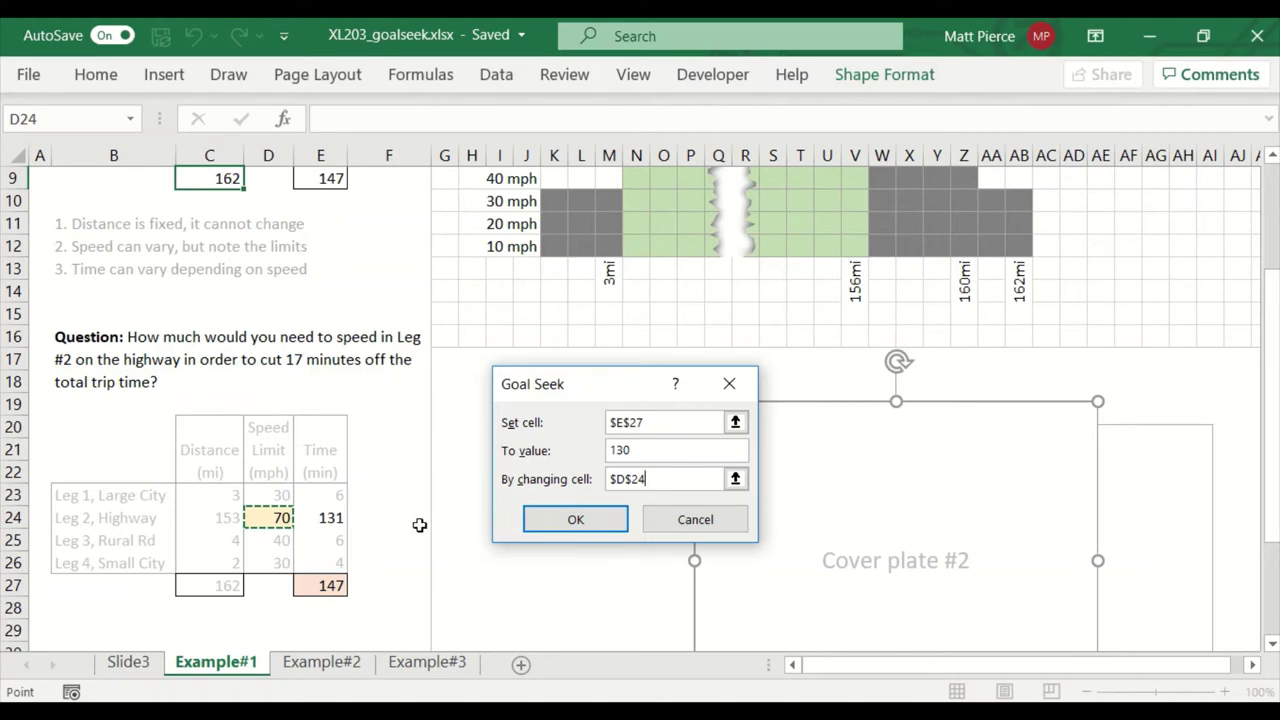
{"action": "left_click", "coordinate": [592, 519]}
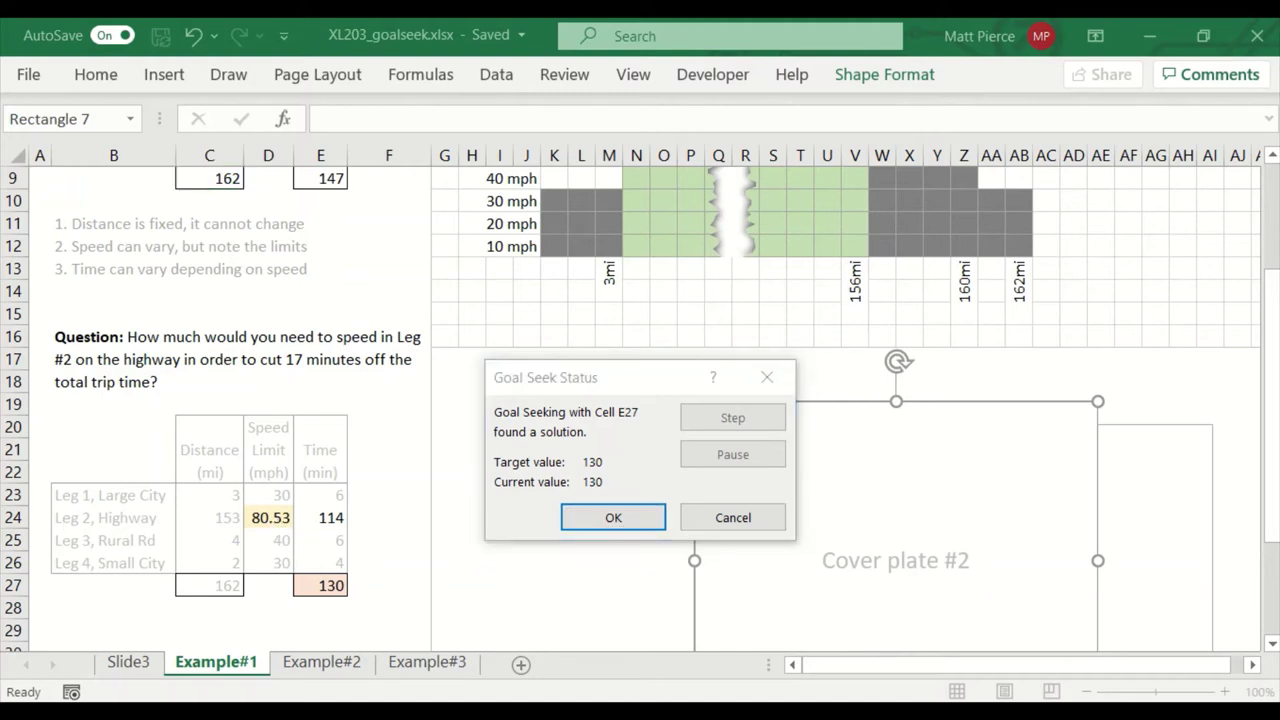
{"action": "left_click", "coordinate": [557, 387]}
{"action": "left_click", "coordinate": [748, 526]}
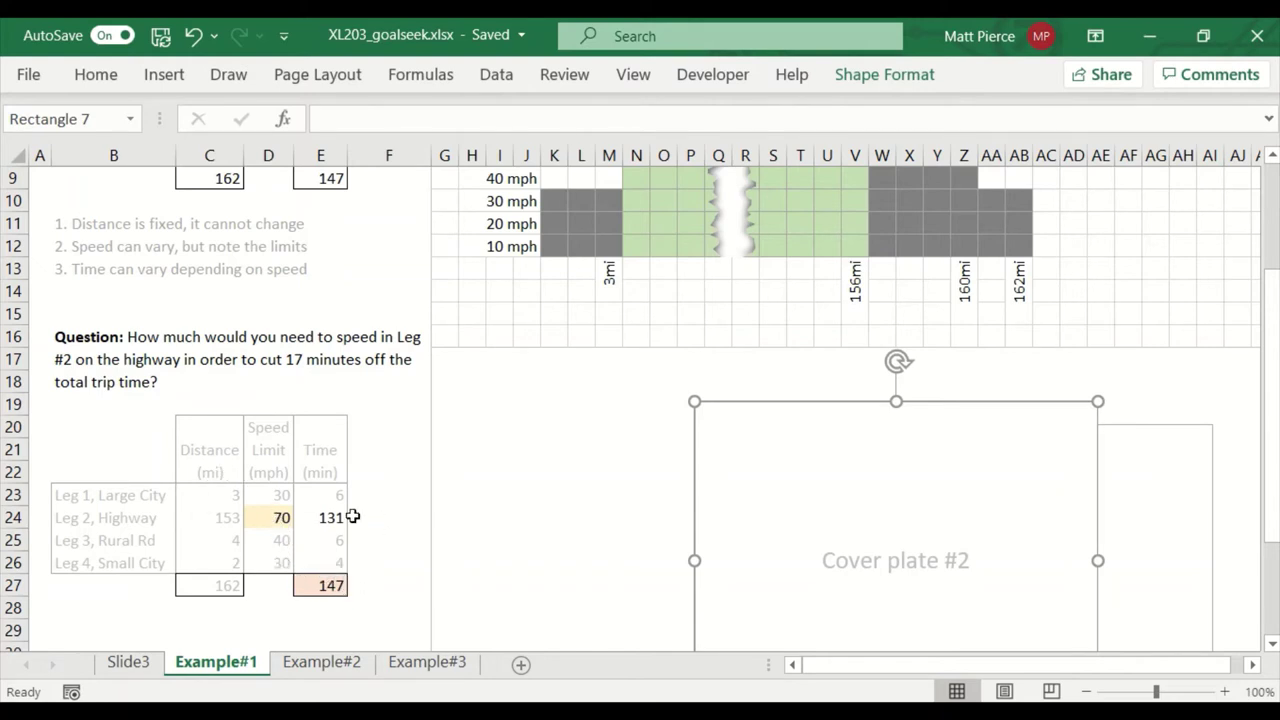
Step: Reopen Goal Seek for the second trip table on the Example#1 sheet
{"action": "left_click", "coordinate": [496, 80]}
{"action": "left_click", "coordinate": [916, 152]}
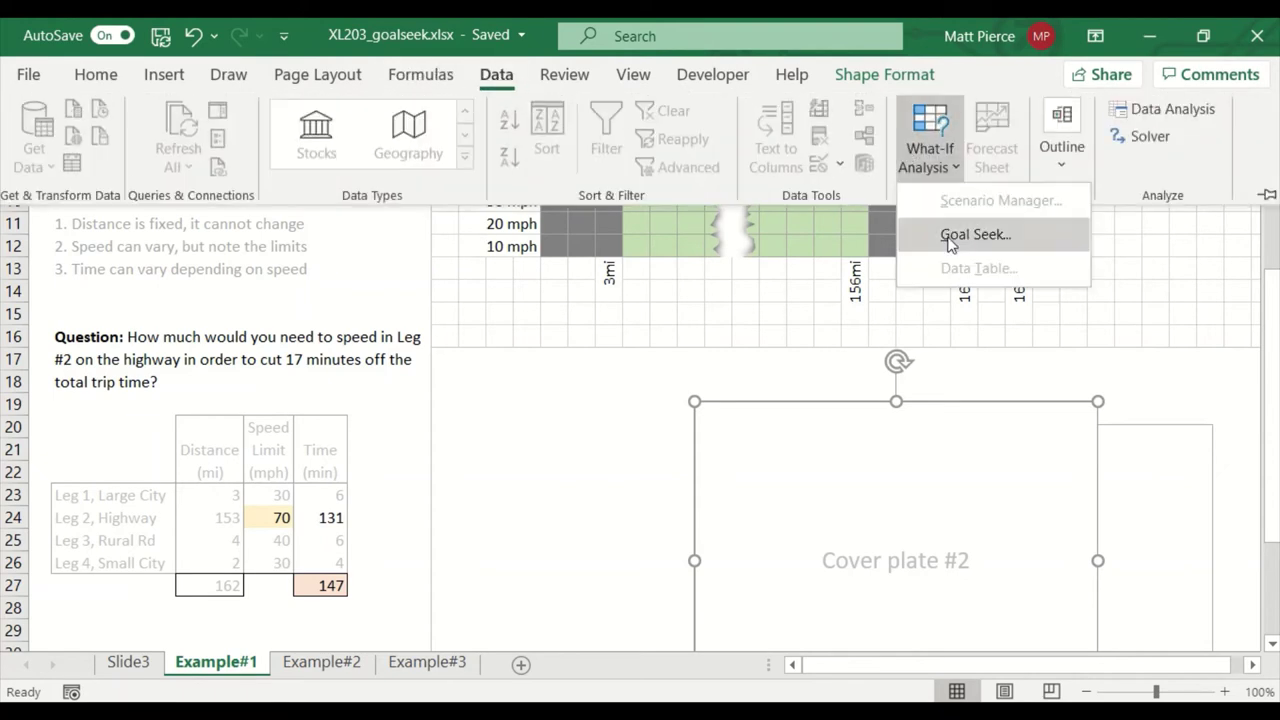
{"action": "left_click", "coordinate": [947, 236]}
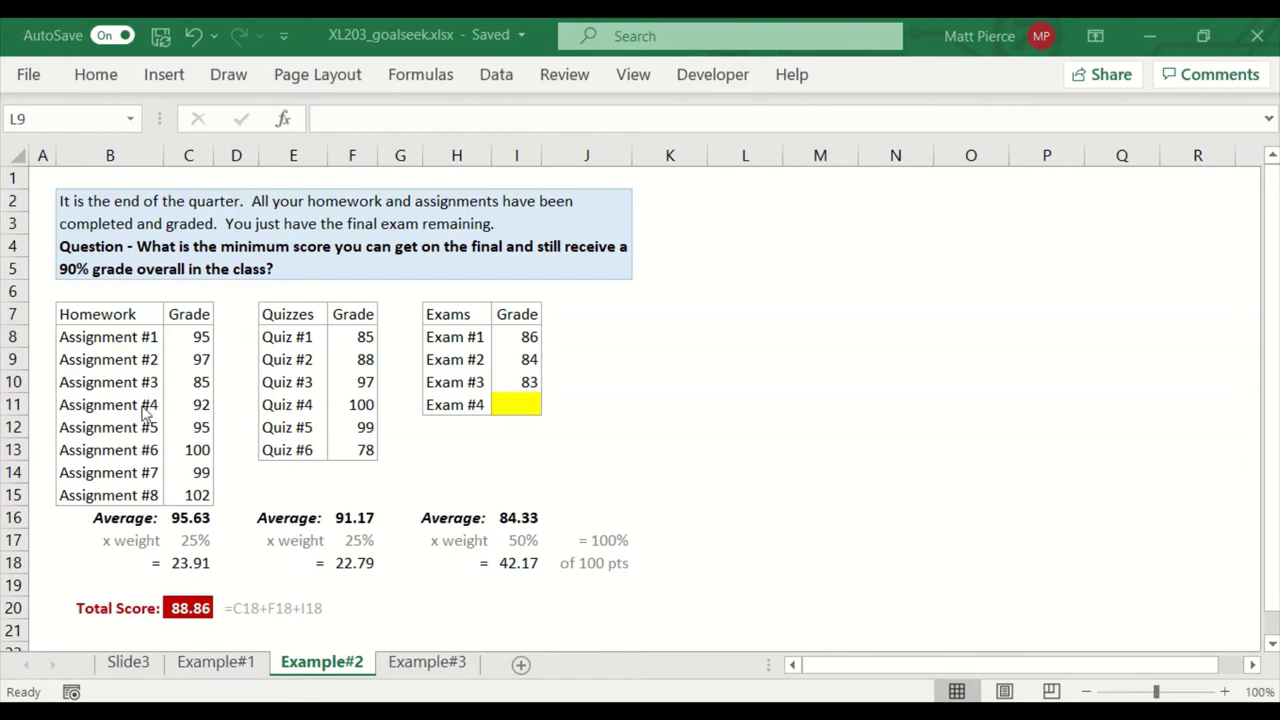
Step: Try 87 and 88 as the Exam #4 grade in I11 on the Example#2 sheet
{"action": "left_click", "coordinate": [521, 403]}
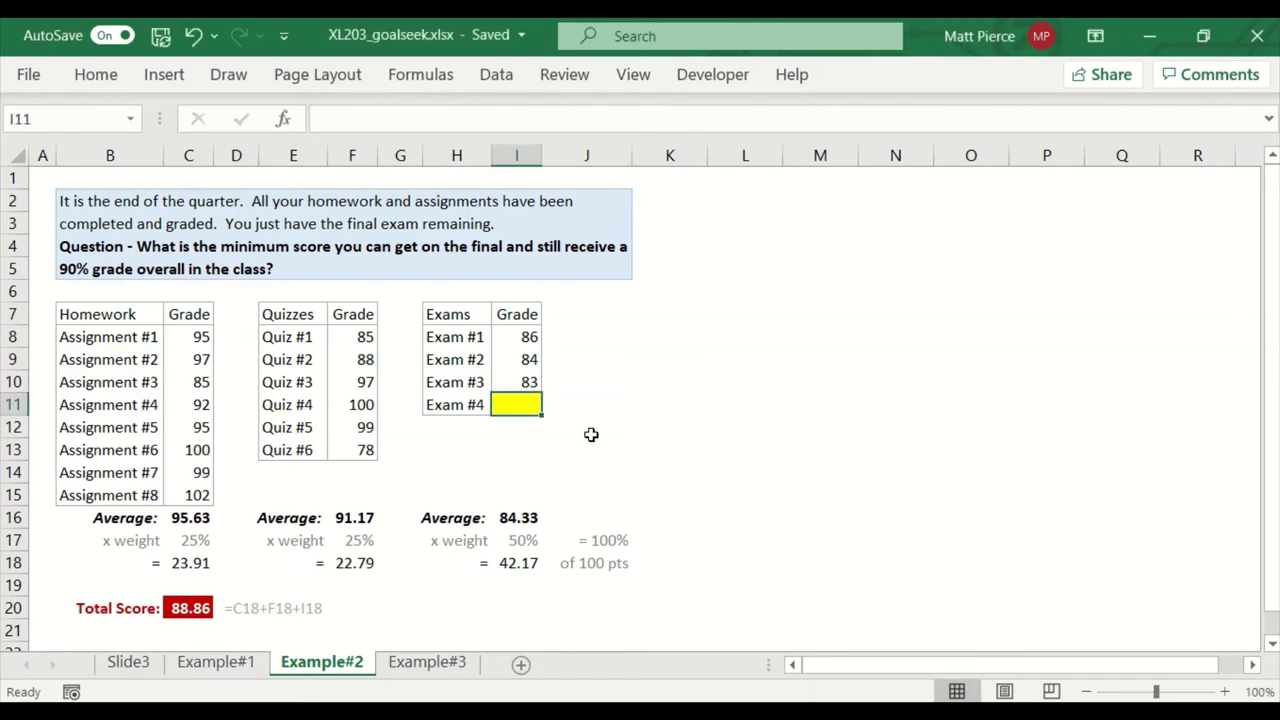
{"action": "type", "text": "87"}
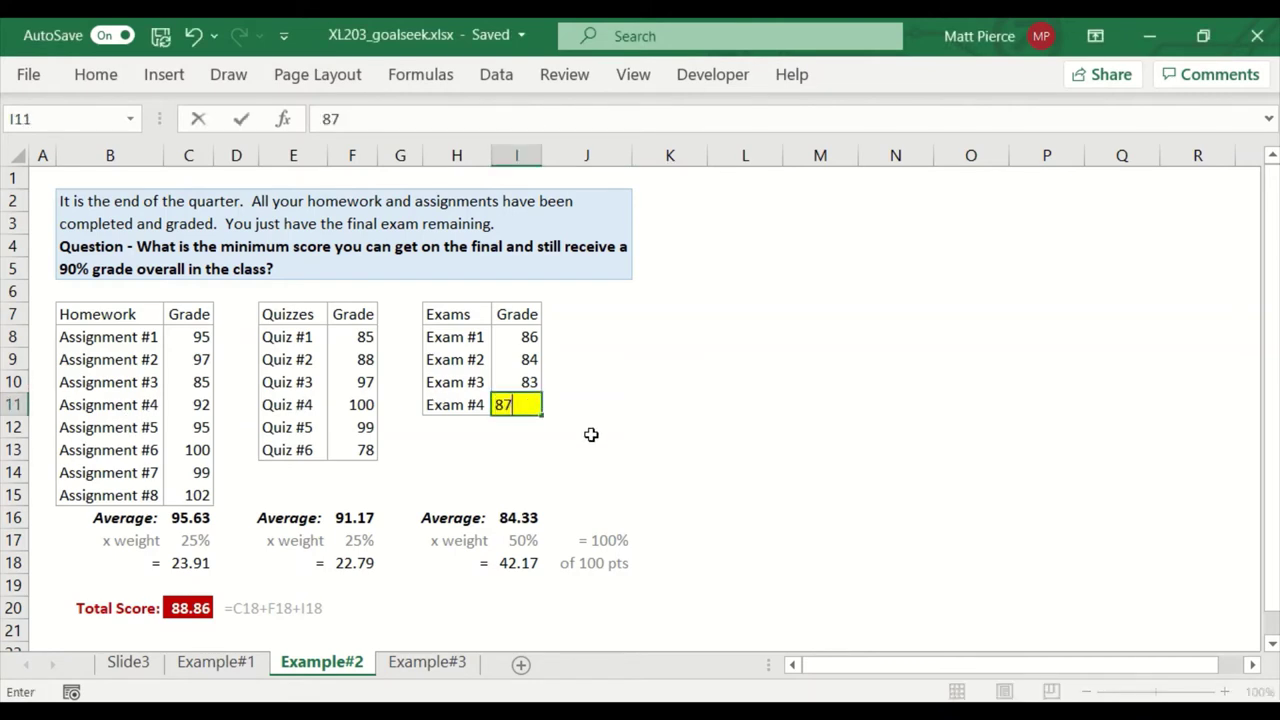
{"action": "key", "text": "Return"}
{"action": "key", "text": "Up"}
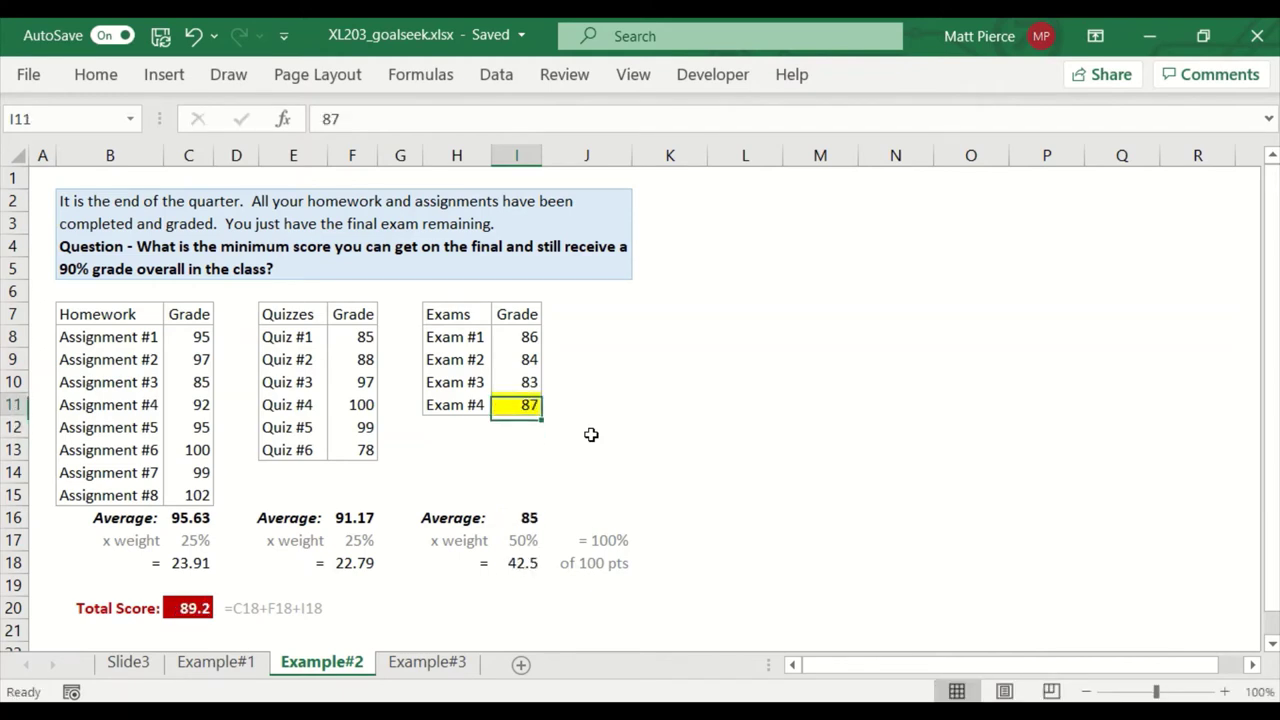
{"action": "type", "text": "8"}
{"action": "key", "text": "Return"}
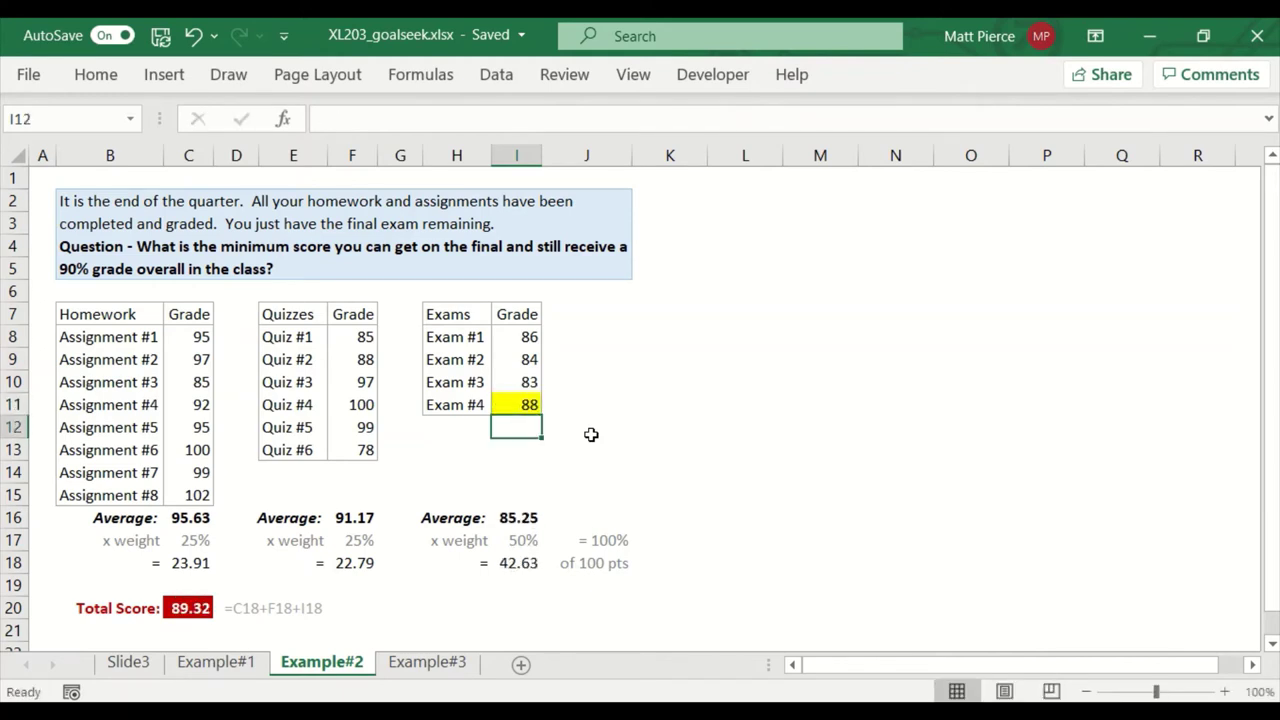
Step: Set the Exam #4 grade in I11 to 90 and reselect that cell
{"action": "key", "text": "Up"}
{"action": "type", "text": "90"}
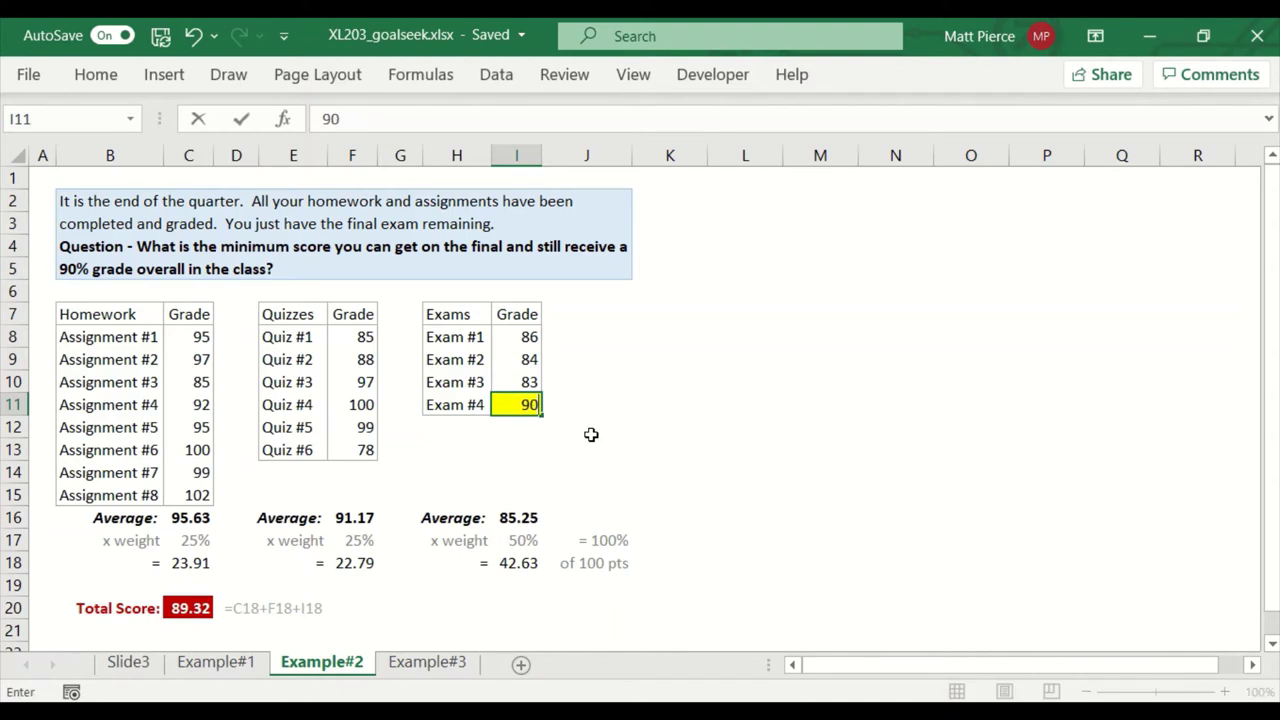
{"action": "key", "text": "Return"}
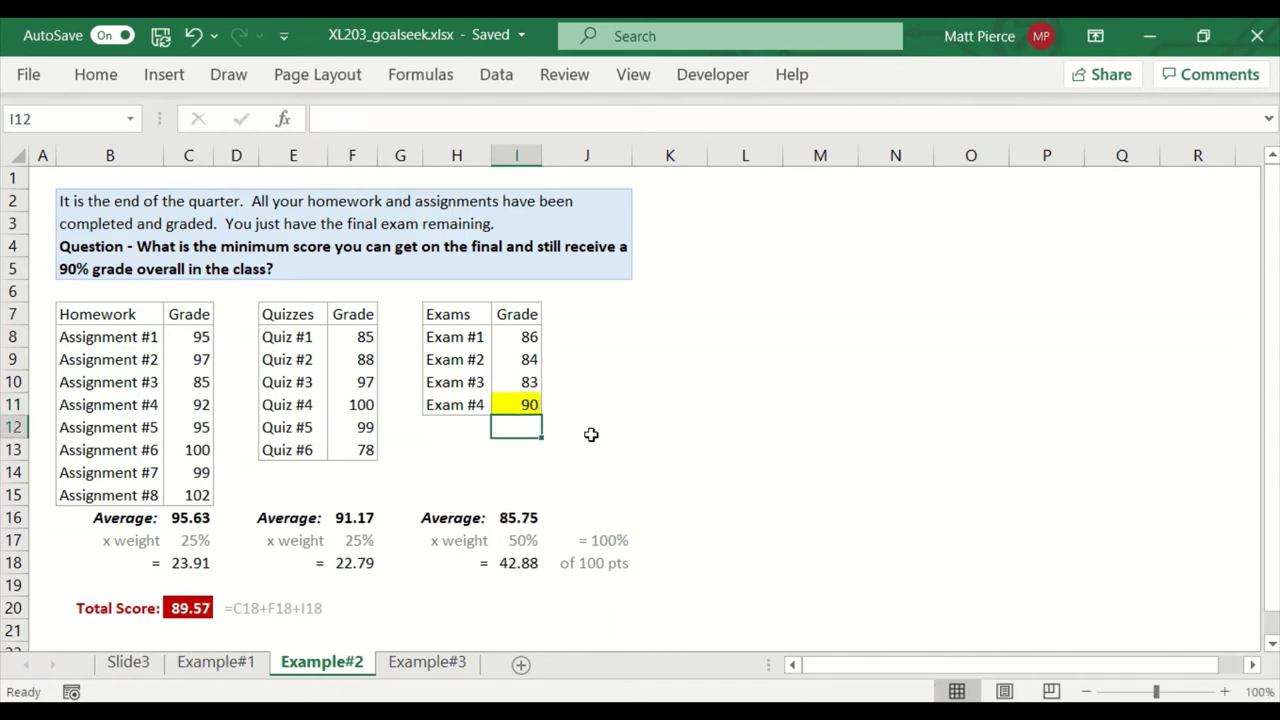
{"action": "left_click", "coordinate": [524, 404]}
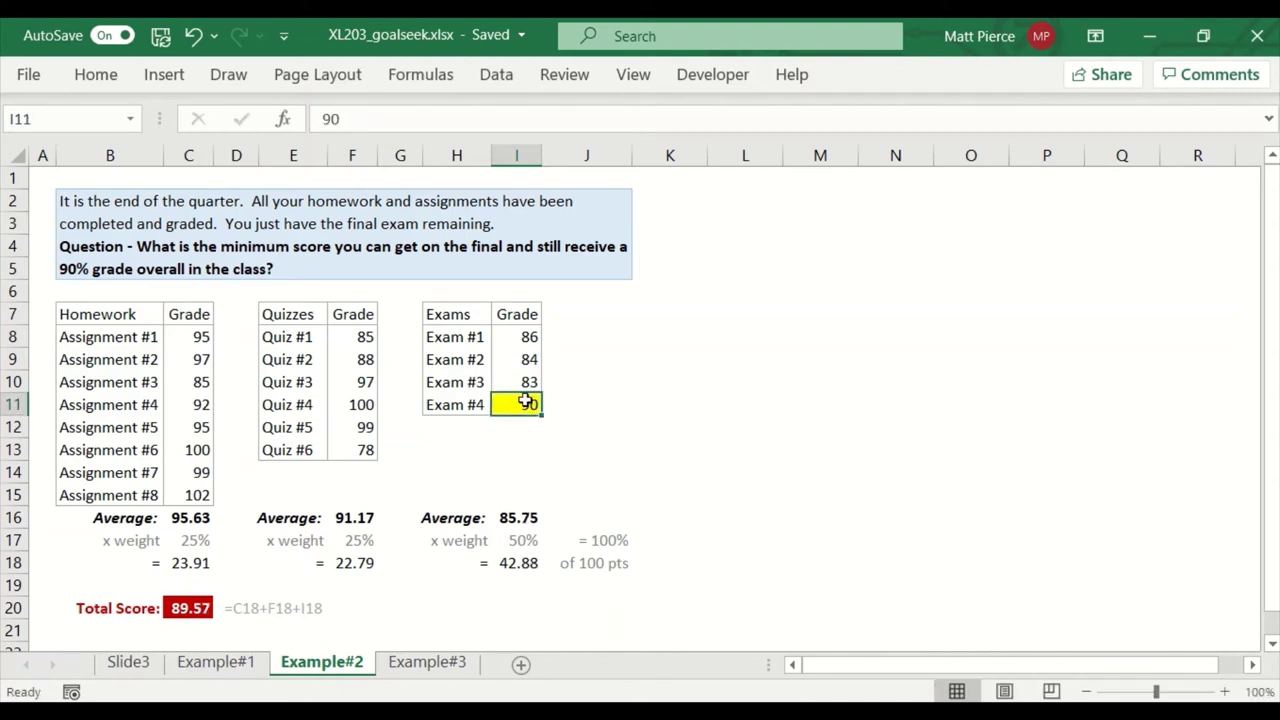
Step: Check the total score formula in C20, and try 91 and 94 as the Exam #4 grade in I11
{"action": "left_click", "coordinate": [178, 609]}
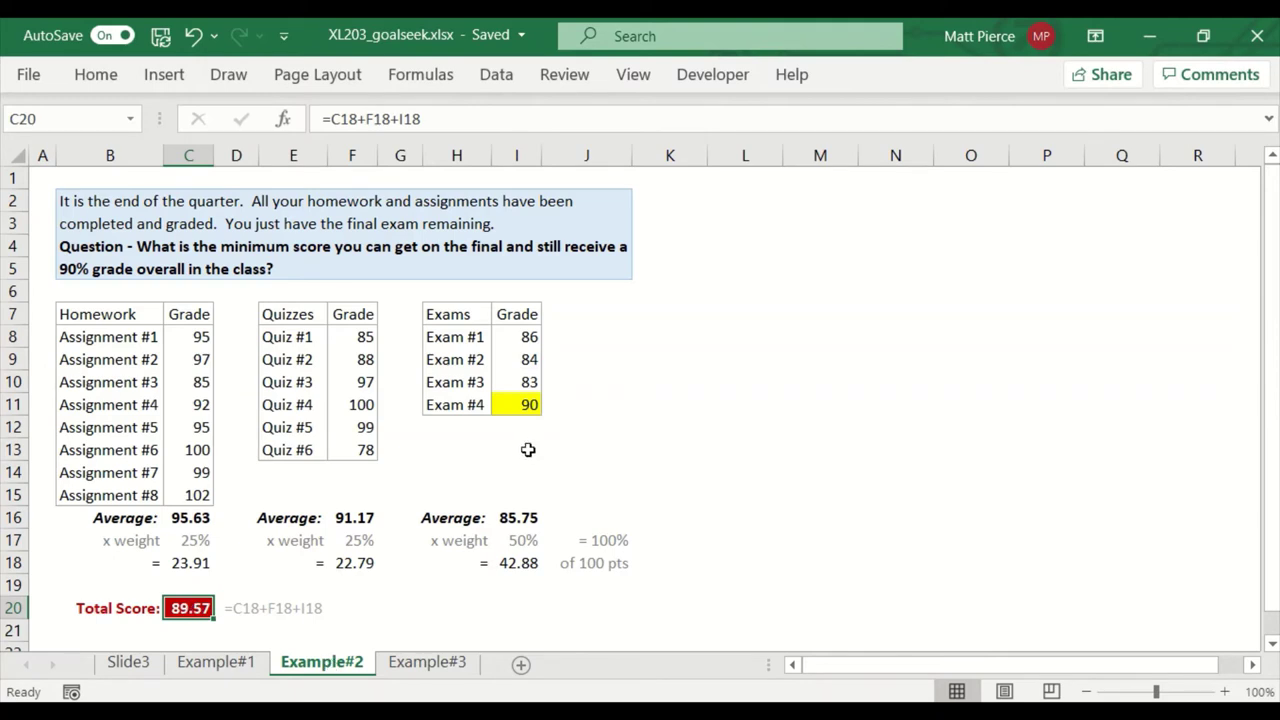
{"action": "left_click", "coordinate": [531, 405]}
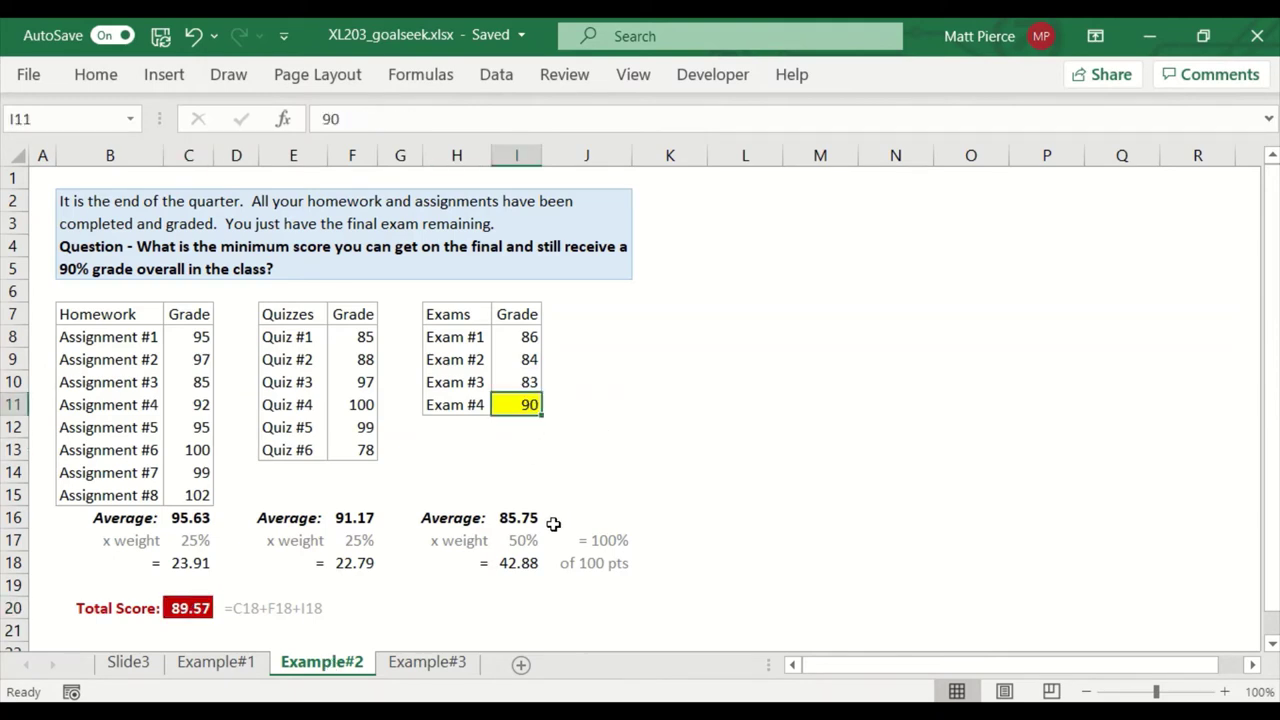
{"action": "type", "text": "91"}
{"action": "key", "text": "Return"}
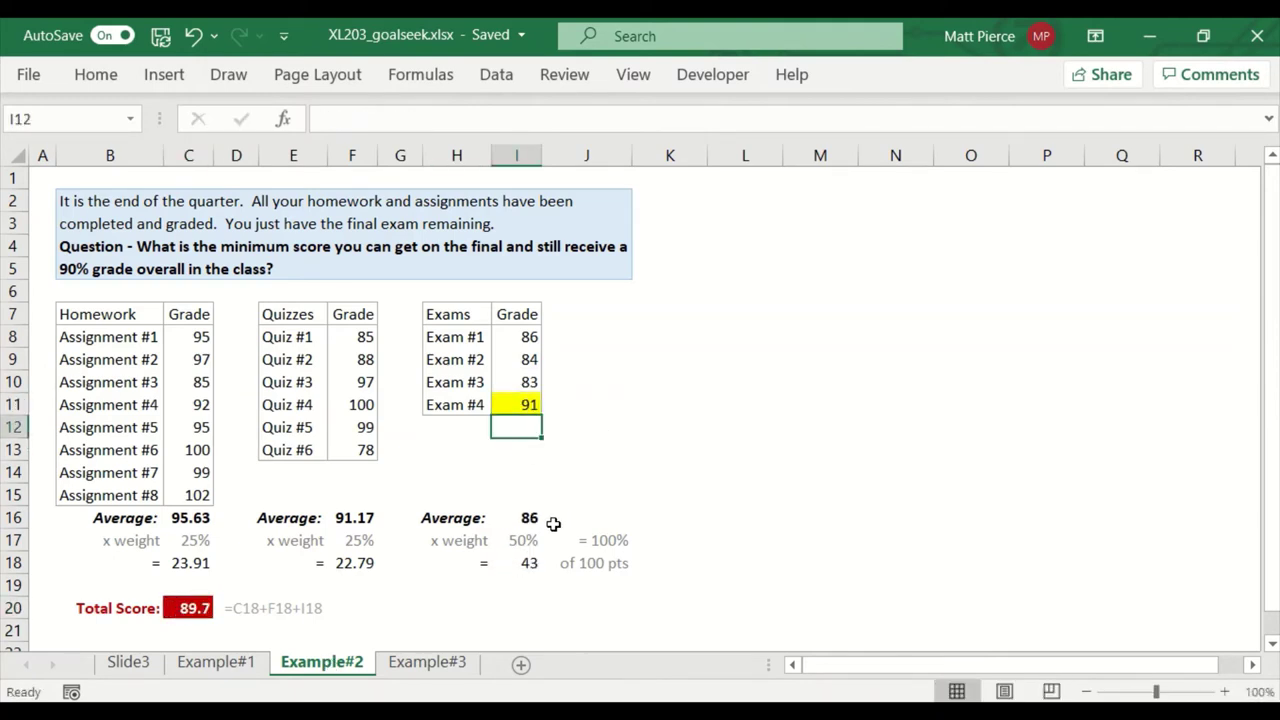
{"action": "key", "text": "Up"}
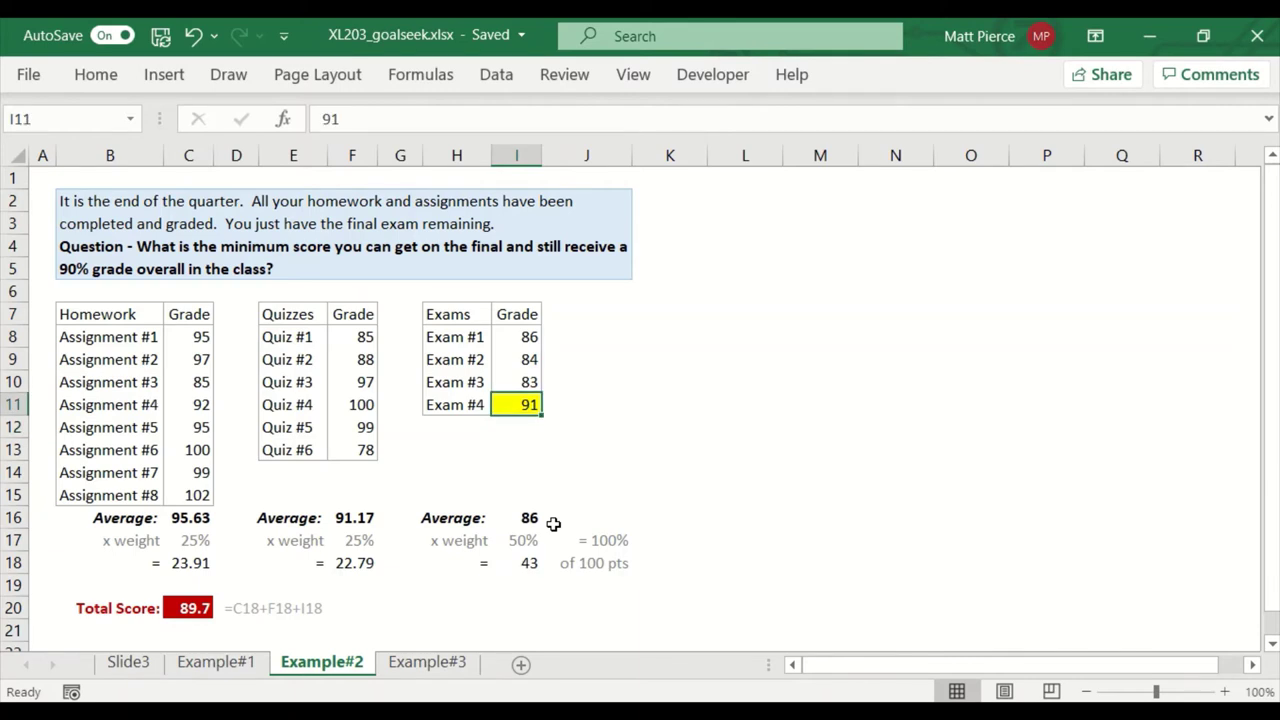
{"action": "type", "text": "9"}
{"action": "key", "text": "Return"}
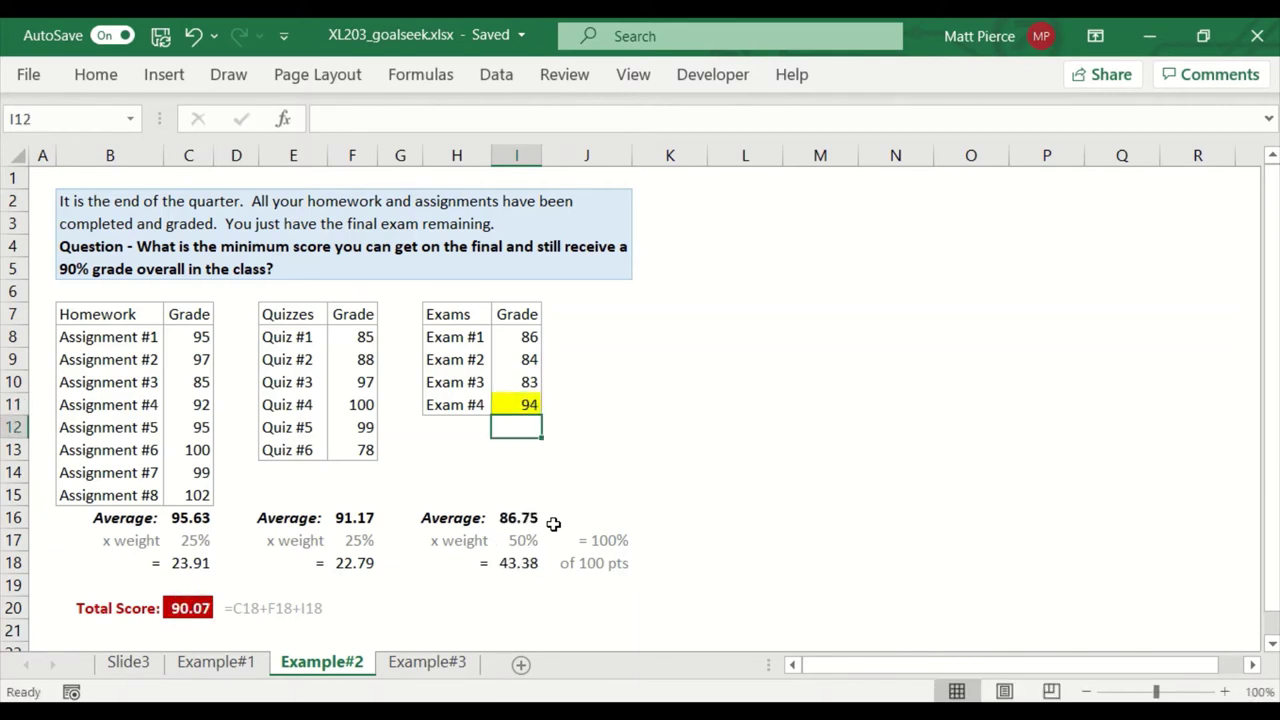
{"action": "key", "text": "Up"}
{"action": "key", "text": "Down"}
Step: Clear the Exam #4 grade in I11
{"action": "left_click", "coordinate": [518, 403]}
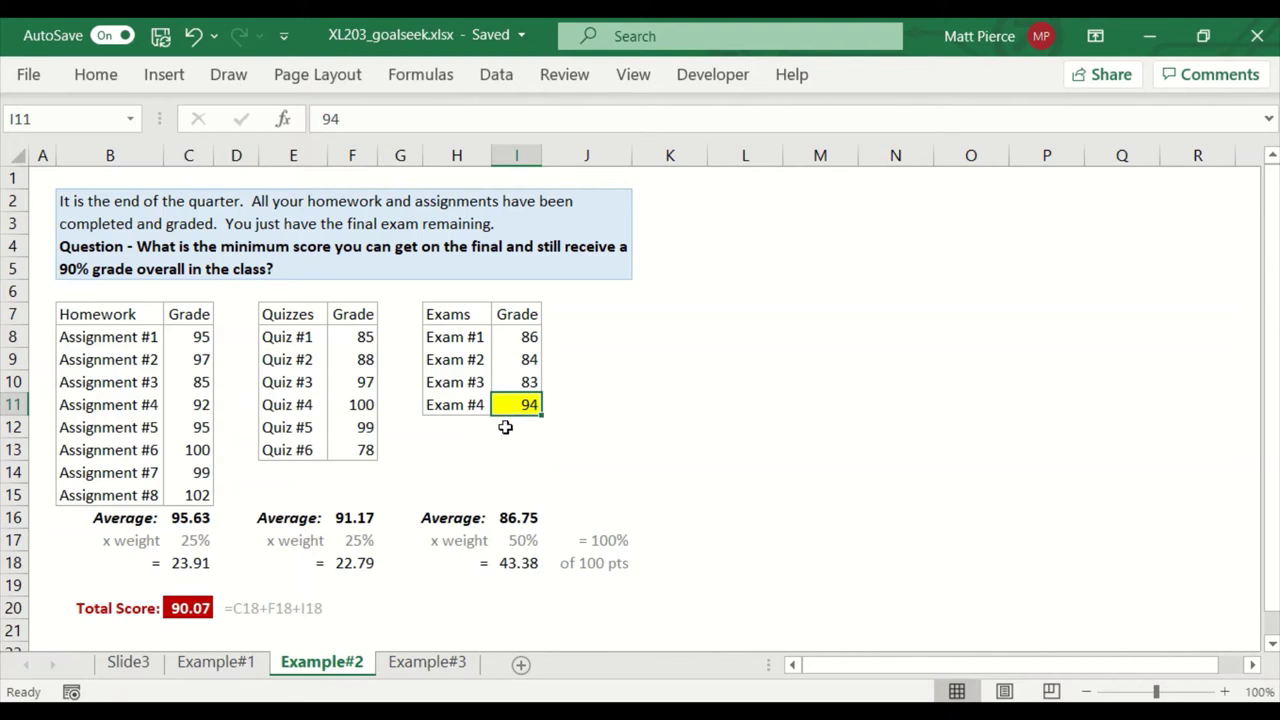
{"action": "key", "text": "Delete"}
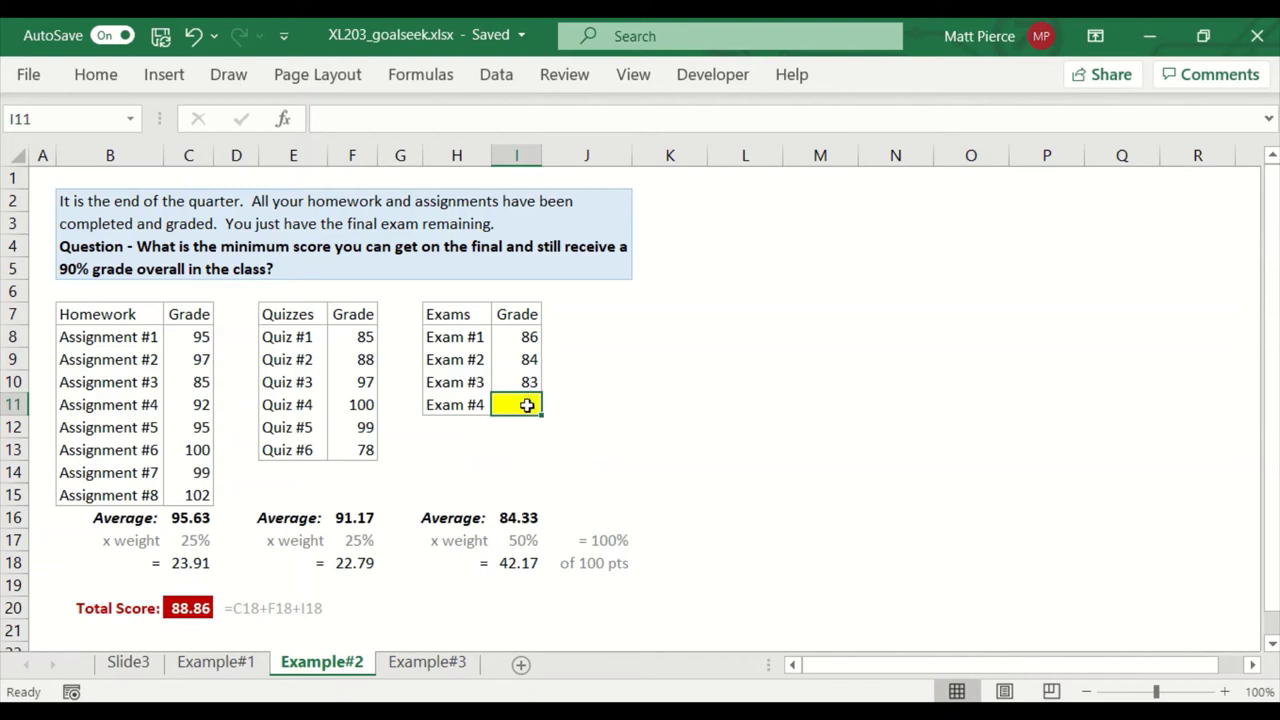
{"action": "left_click", "coordinate": [550, 451]}
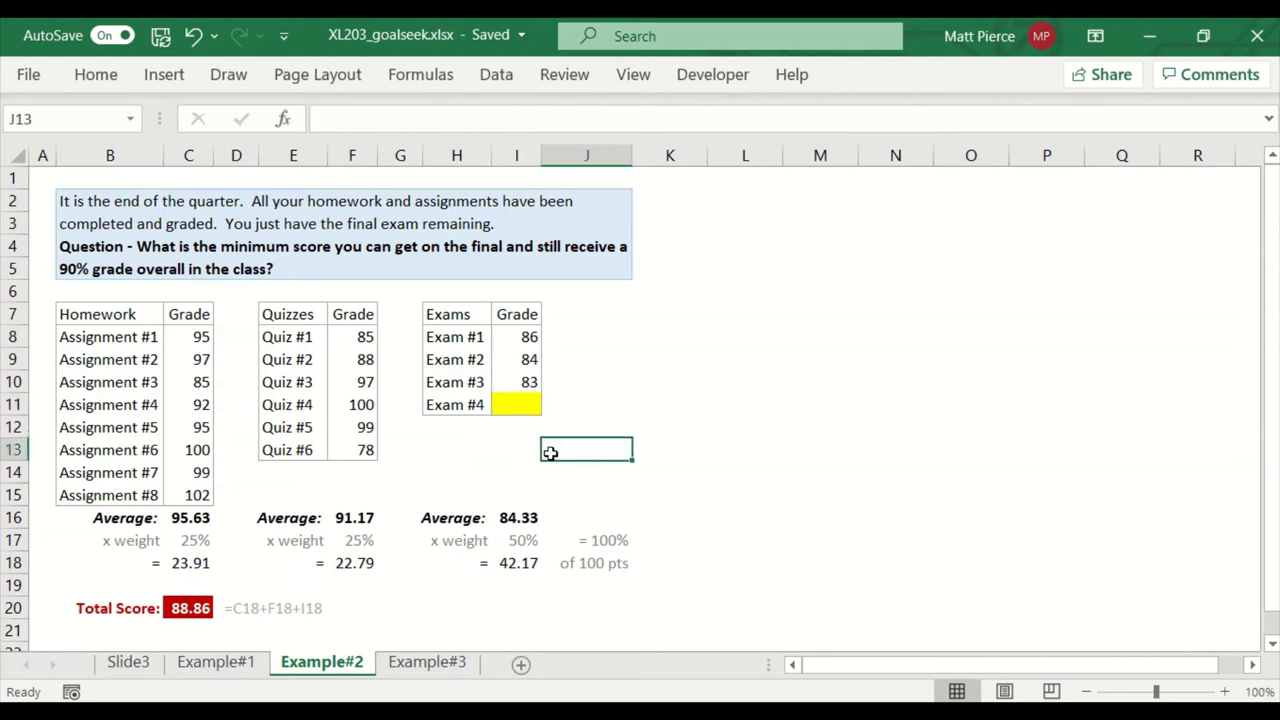
{"action": "left_click", "coordinate": [517, 403]}
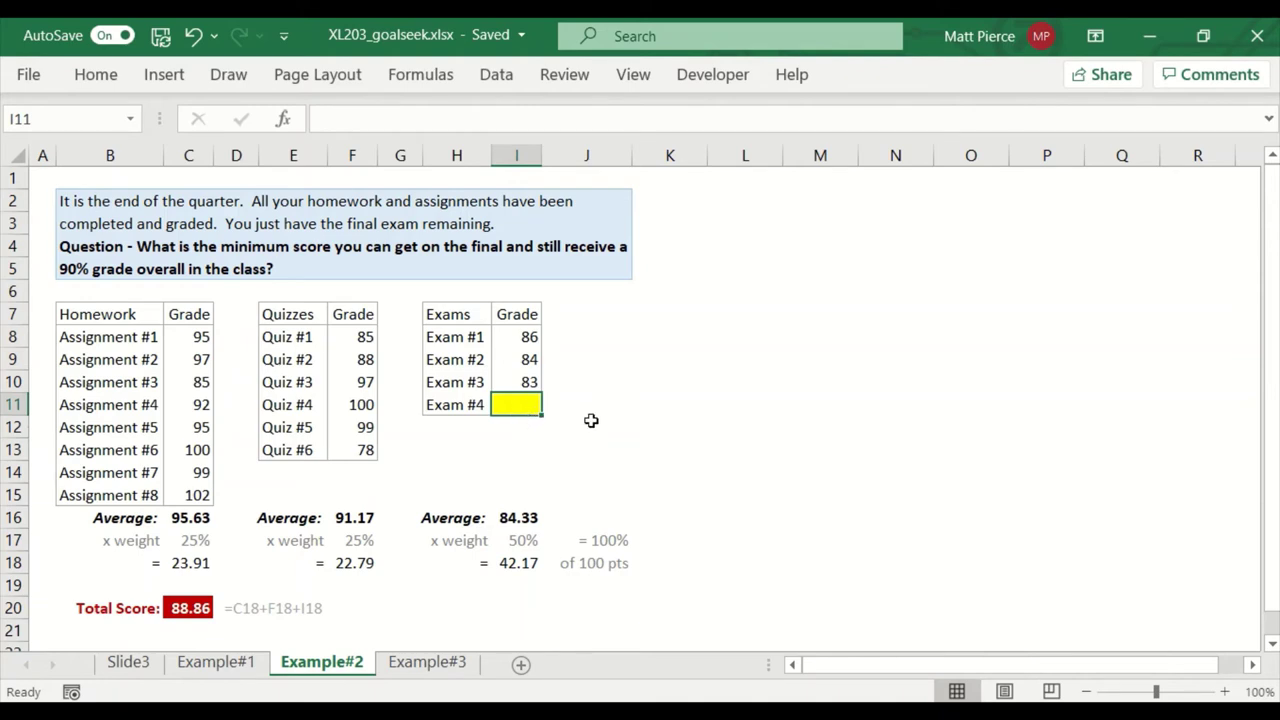
Step: Open Goal Seek on the Example#2 sheet and choose the total score in C20 as the set cell
{"action": "left_click", "coordinate": [632, 450]}
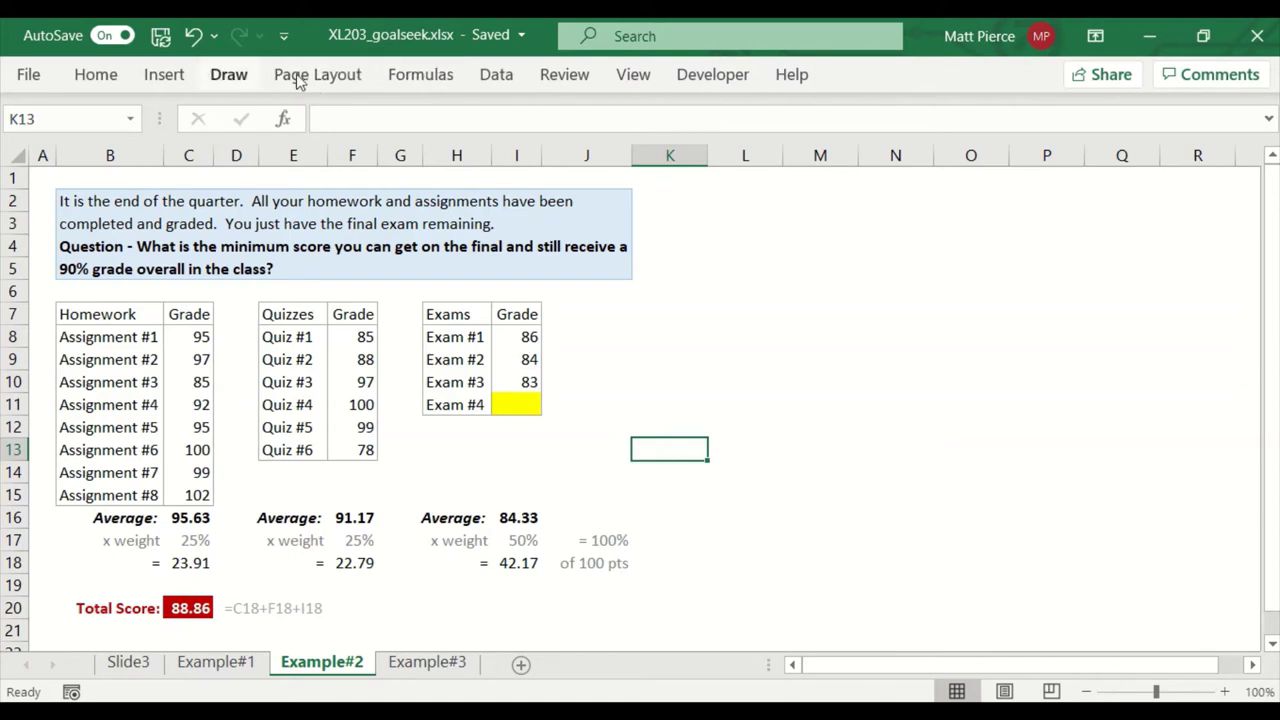
{"action": "left_click", "coordinate": [496, 75]}
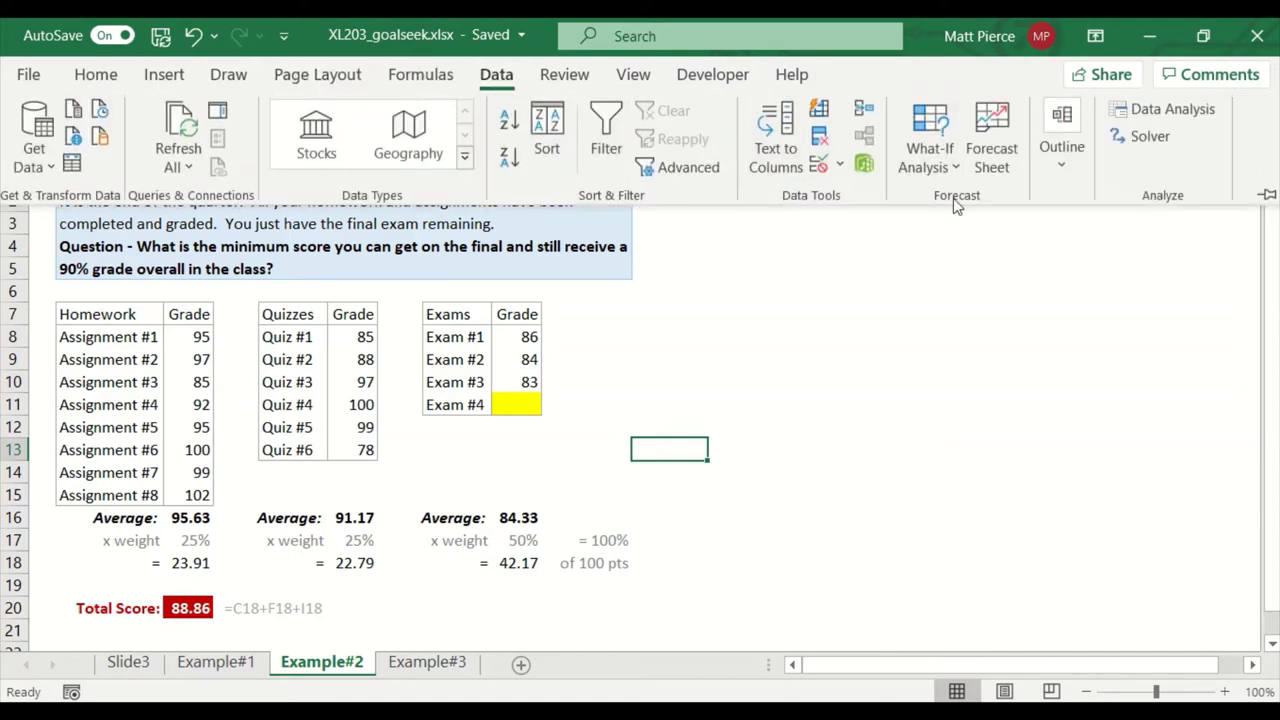
{"action": "left_click", "coordinate": [940, 167]}
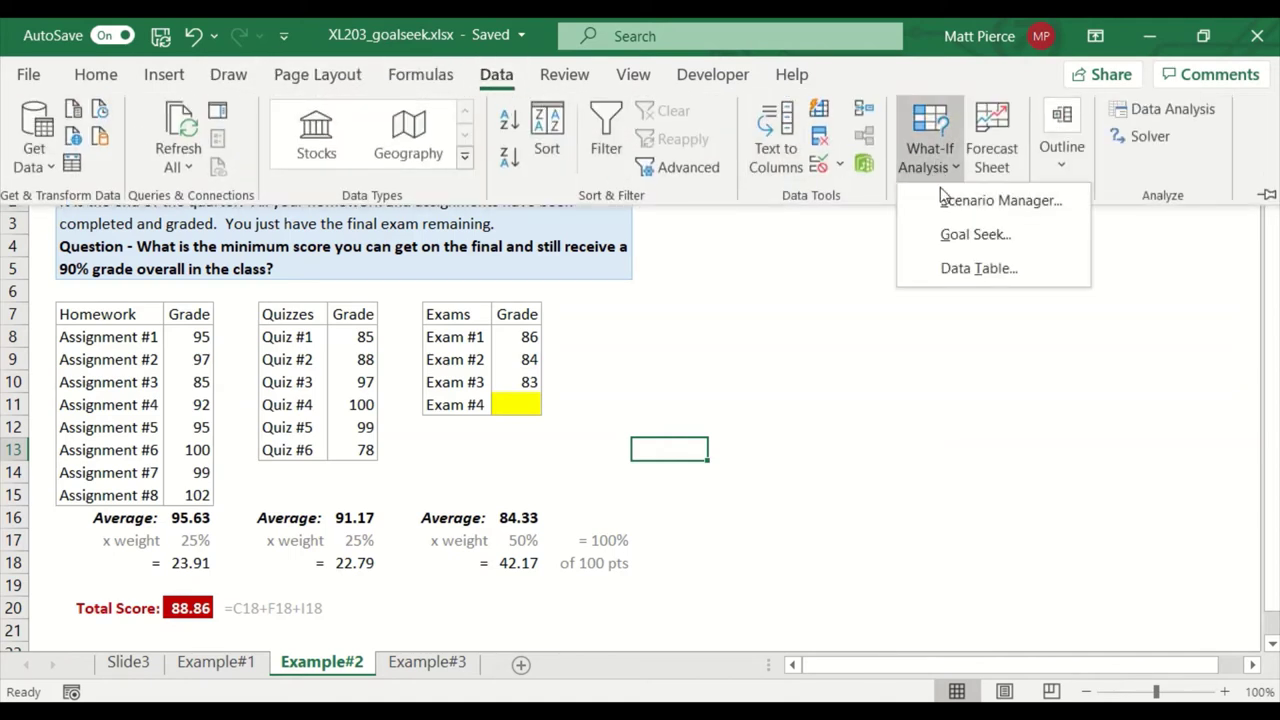
{"action": "left_click", "coordinate": [962, 235]}
{"action": "left_click_drag", "start_coordinate": [607, 376], "coordinate": [883, 283]}
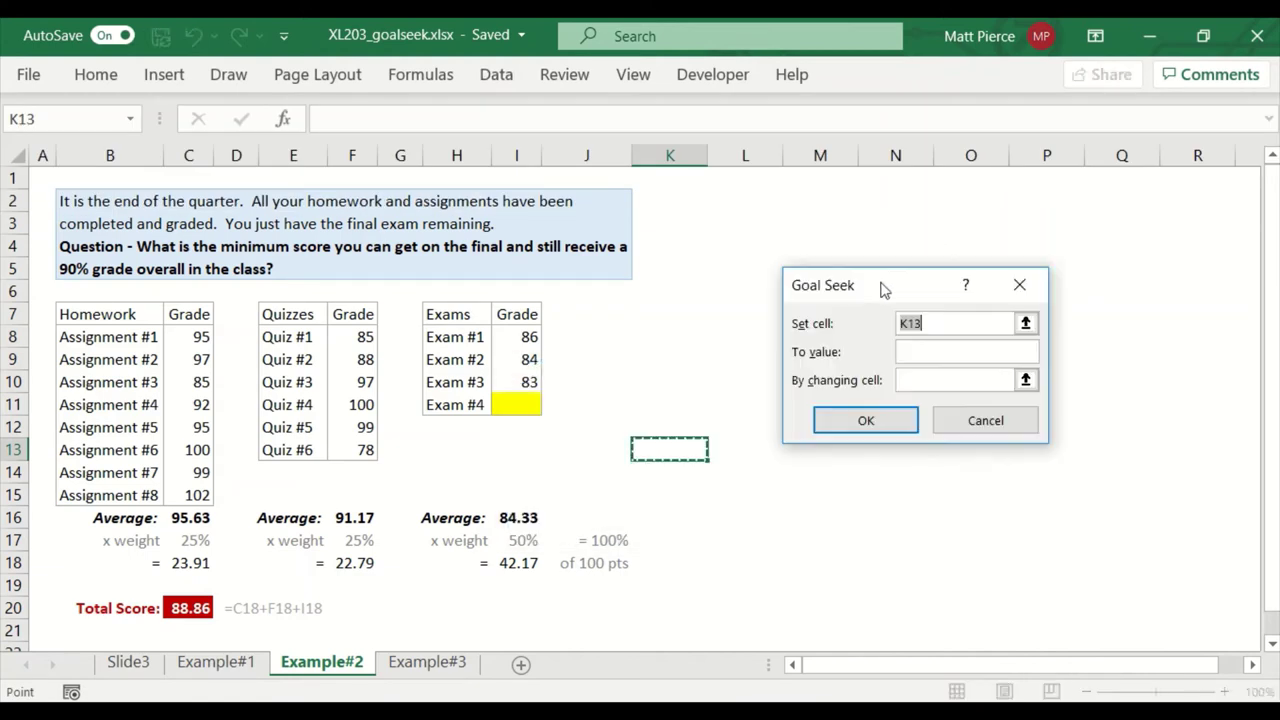
{"action": "left_click", "coordinate": [1025, 323]}
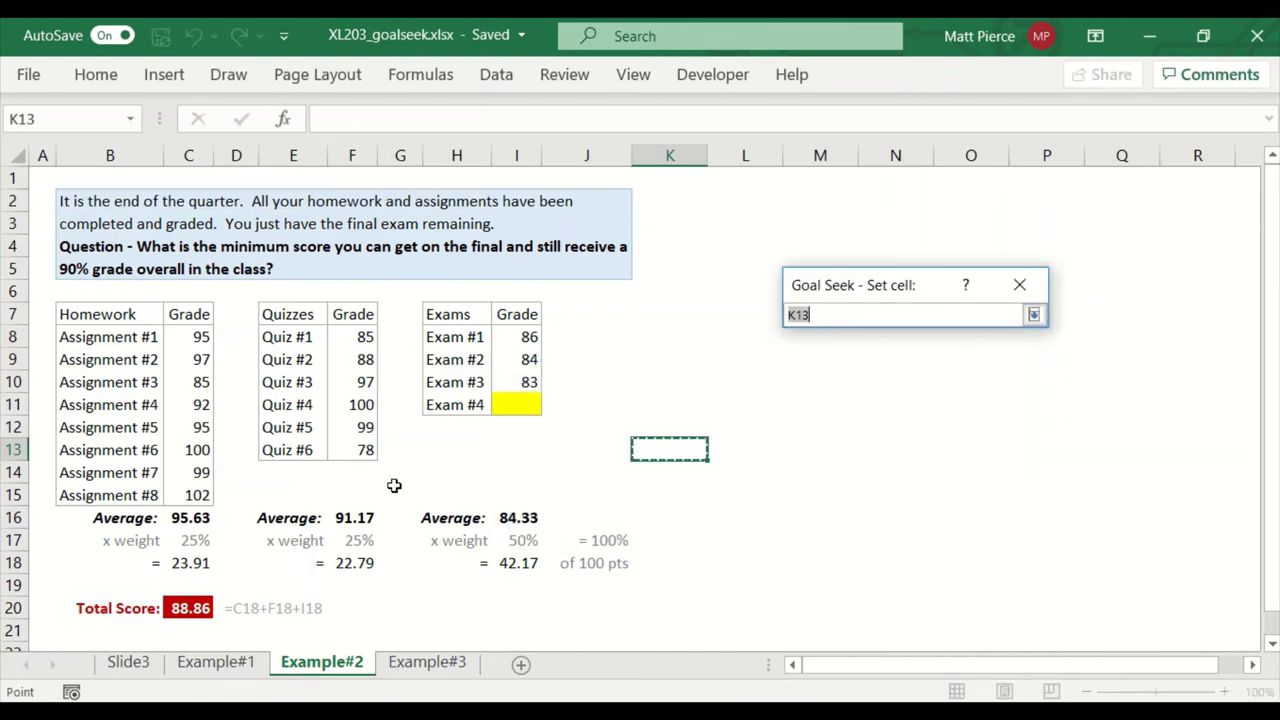
{"action": "left_click", "coordinate": [182, 612]}
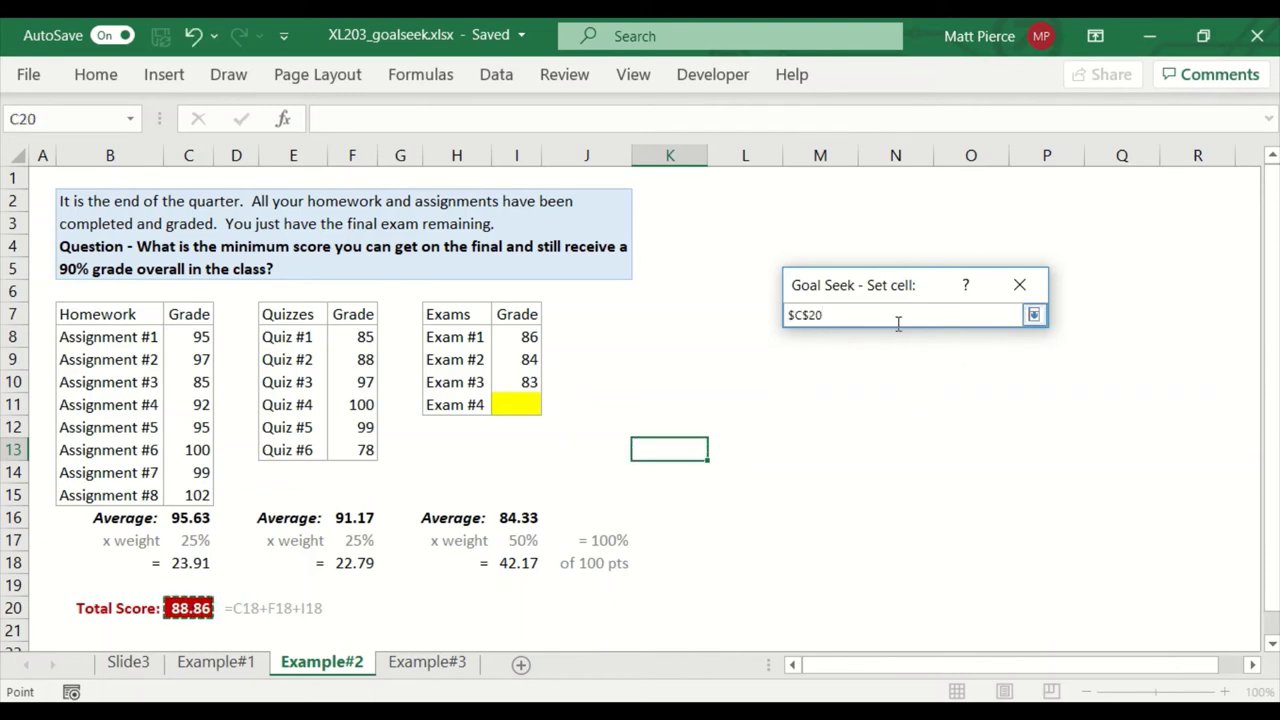
{"action": "left_click", "coordinate": [1034, 315]}
Step: Run Goal Seek to value 90 by changing the Exam #4 grade in I11
{"action": "left_click", "coordinate": [937, 355]}
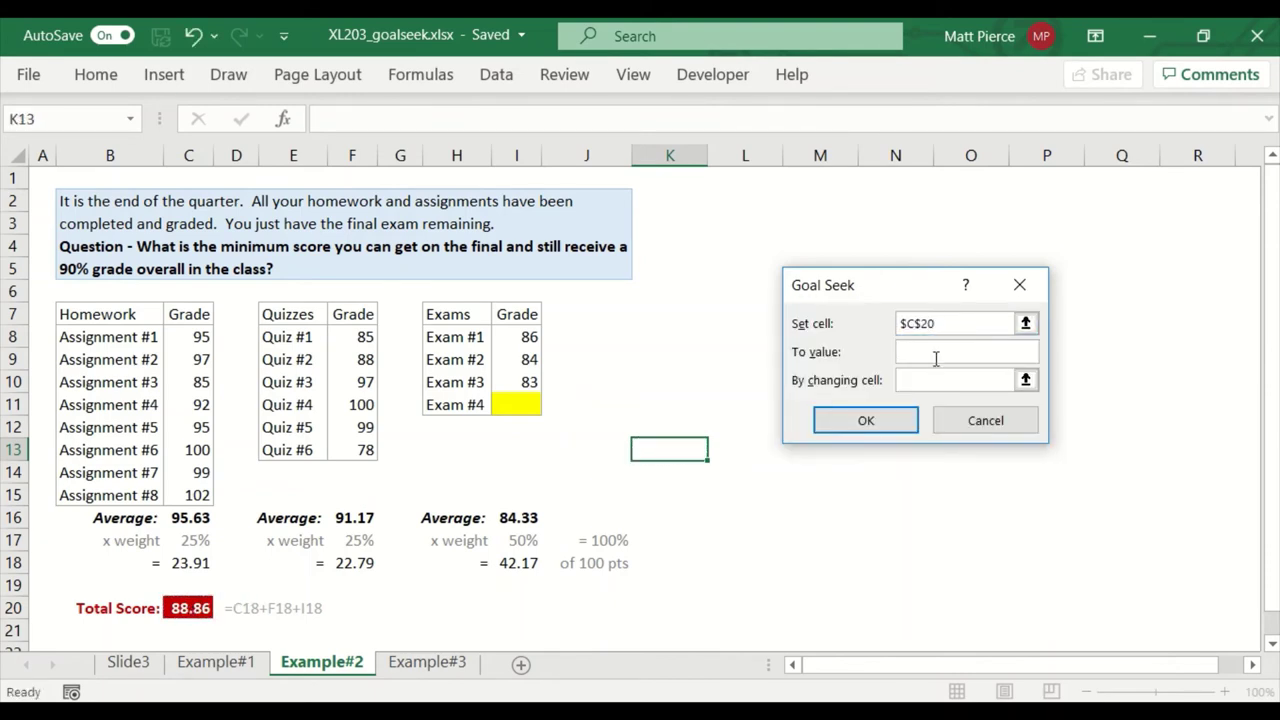
{"action": "left_click", "coordinate": [1025, 380]}
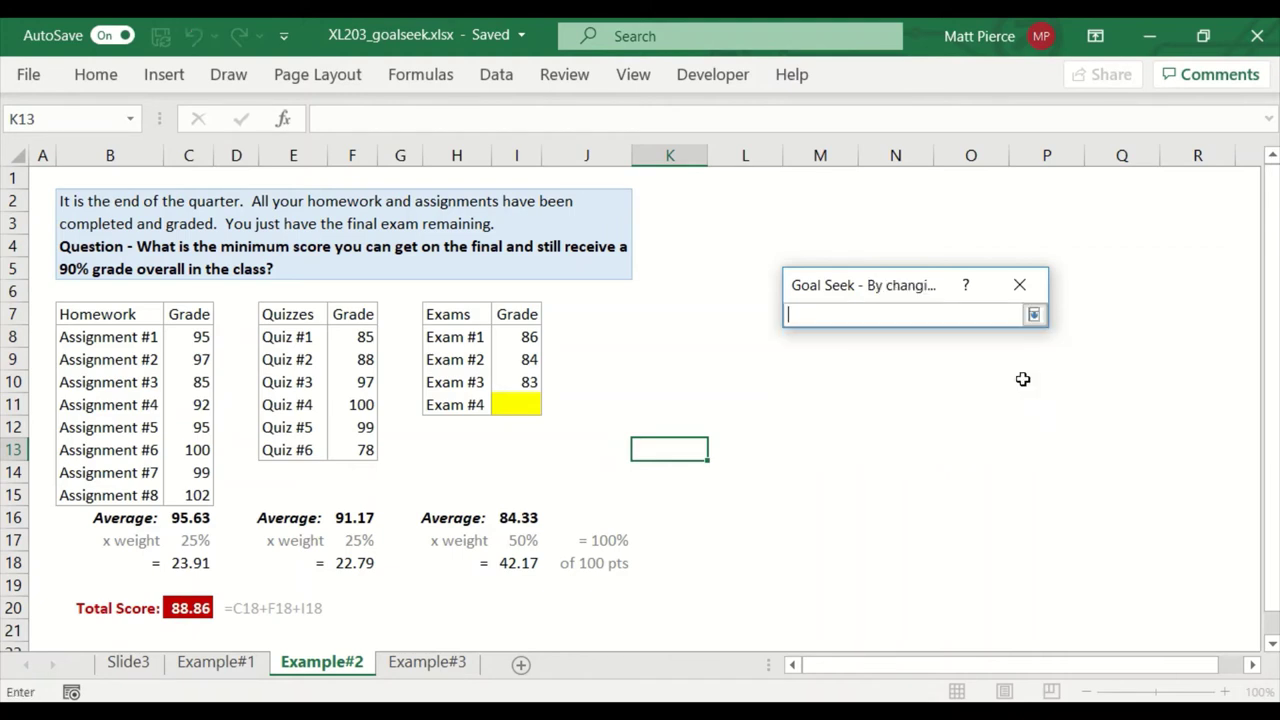
{"action": "left_click", "coordinate": [510, 405]}
{"action": "left_click", "coordinate": [1032, 314]}
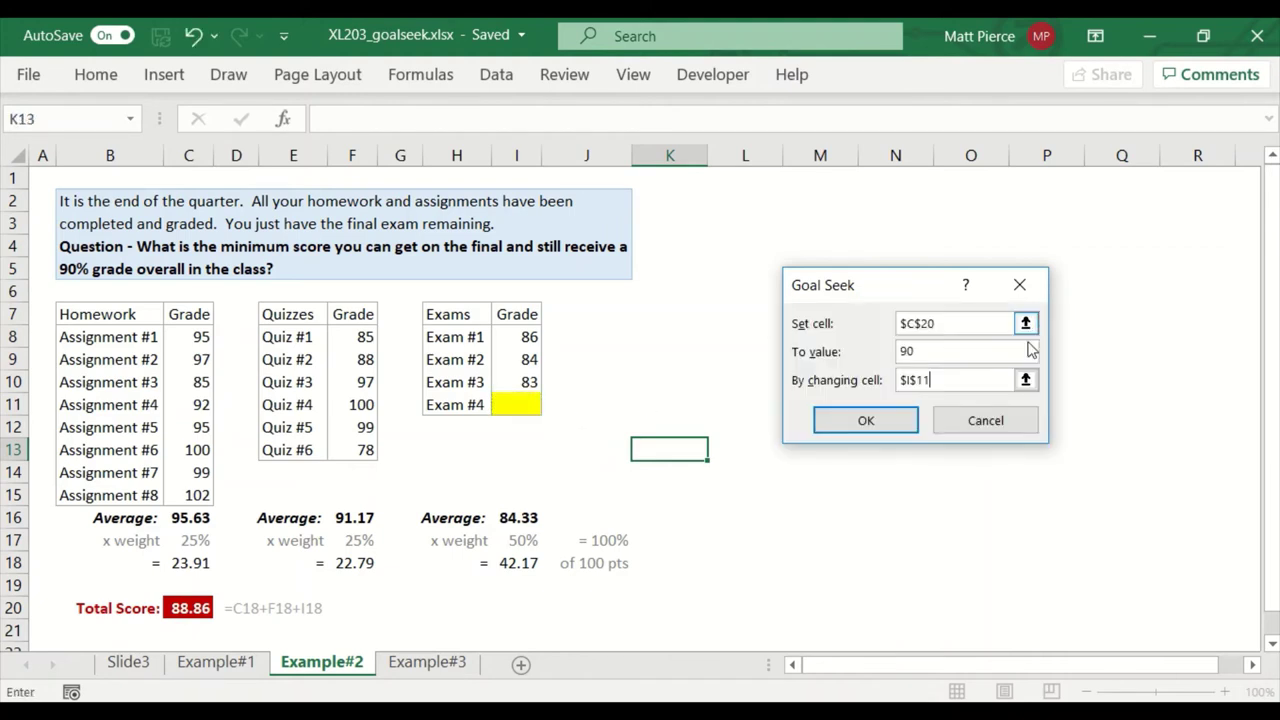
{"action": "left_click", "coordinate": [866, 421]}
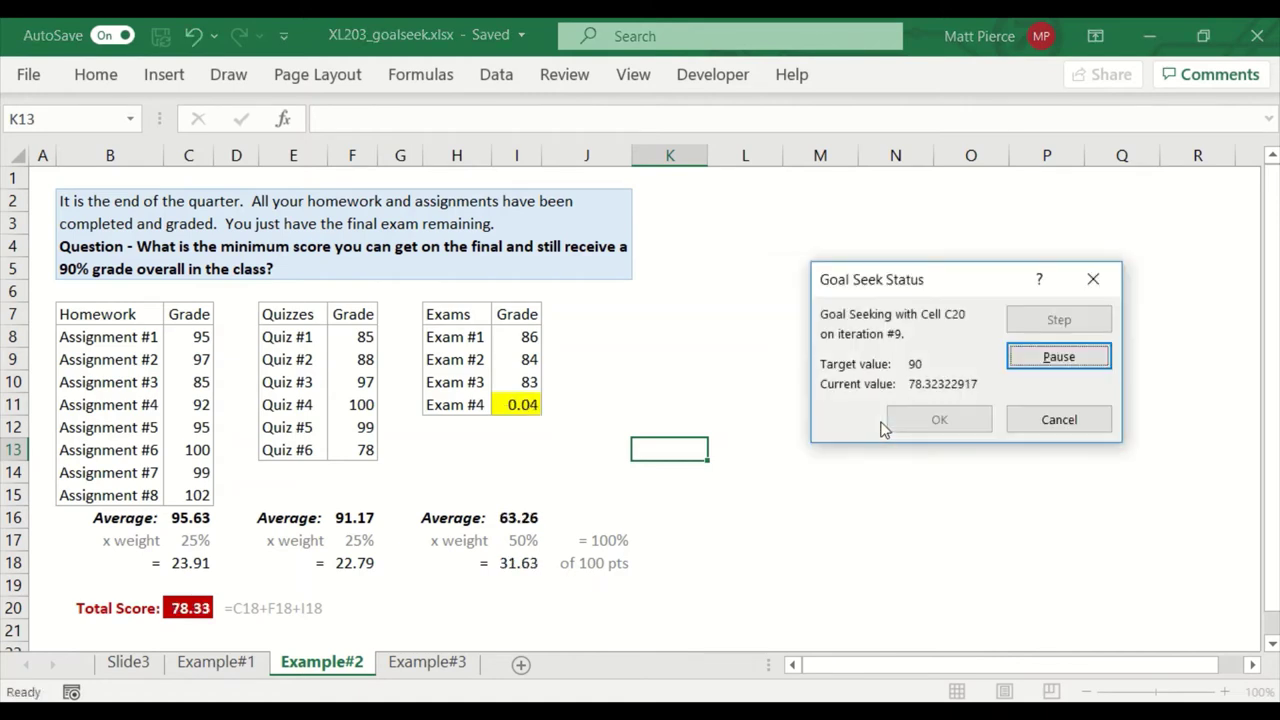
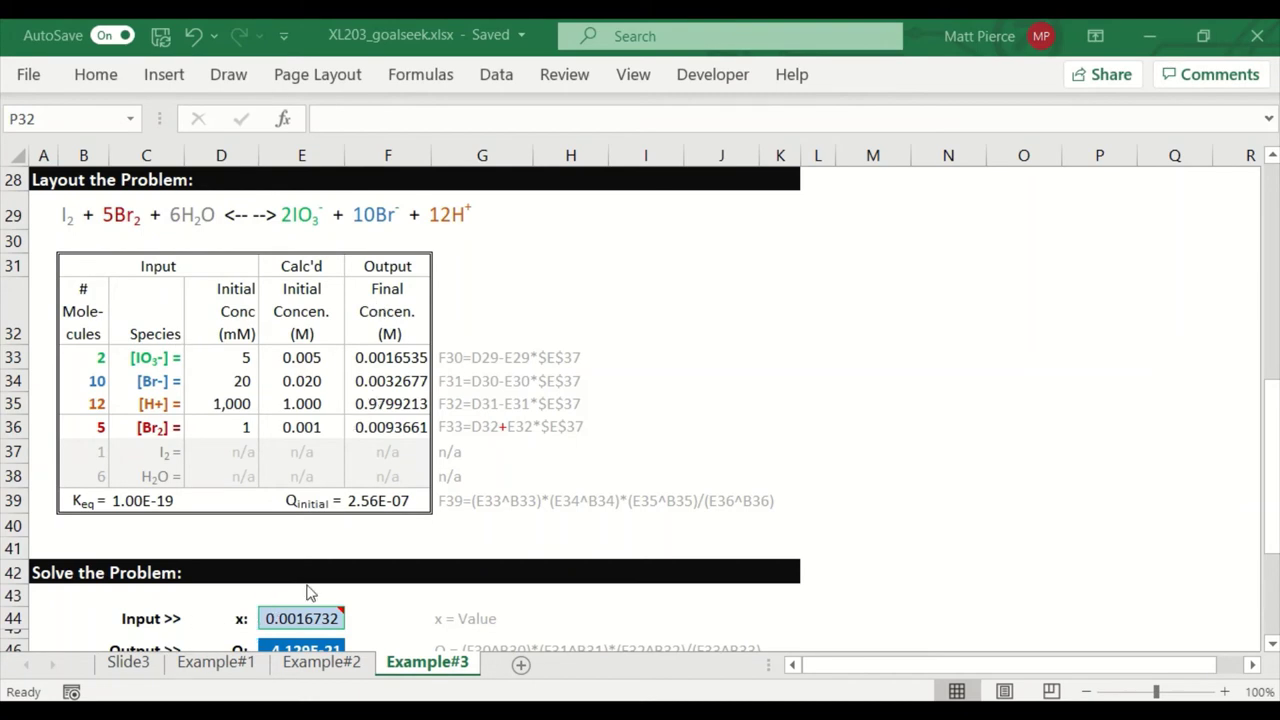
Step: Examine the initial concentrations in D33:D36 on the Example#3 sheet and their molar conversion formulas in E33:E36
{"action": "scroll", "coordinate": [309, 593], "scroll_direction": "down", "scroll_amount": 1}
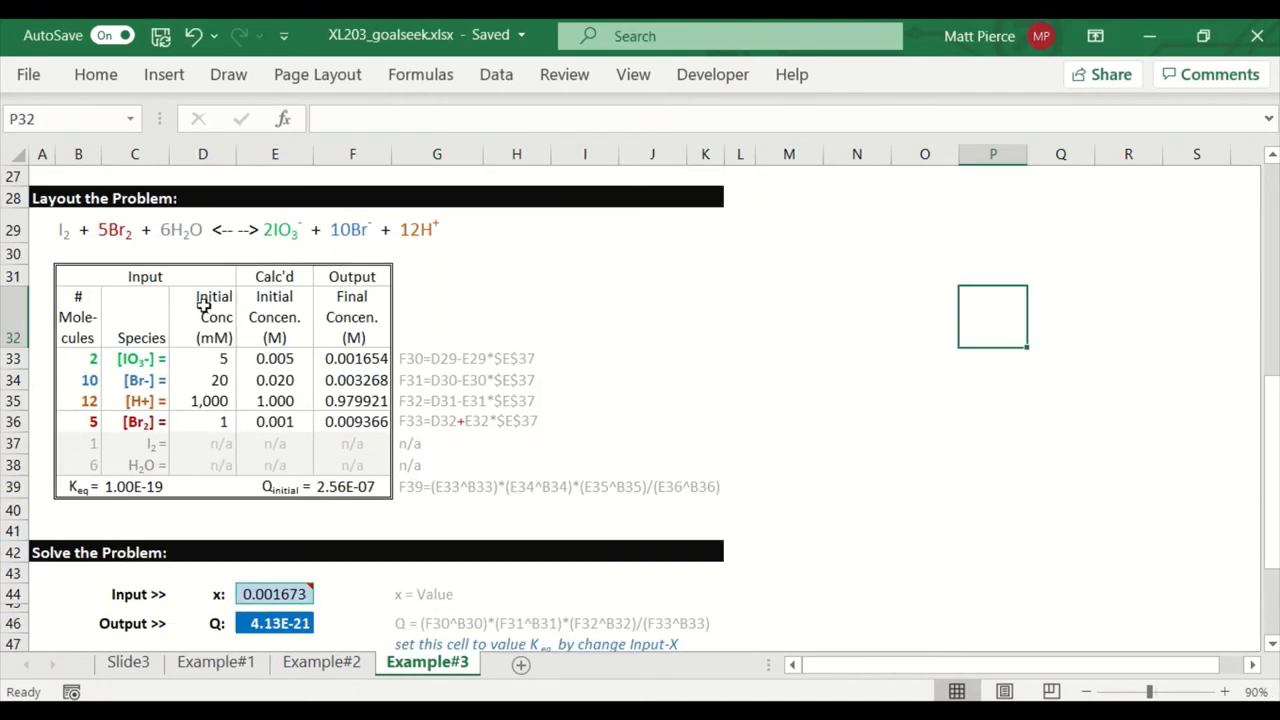
{"action": "left_click_drag", "start_coordinate": [213, 358], "coordinate": [200, 358]}
{"action": "left_click", "coordinate": [200, 358]}
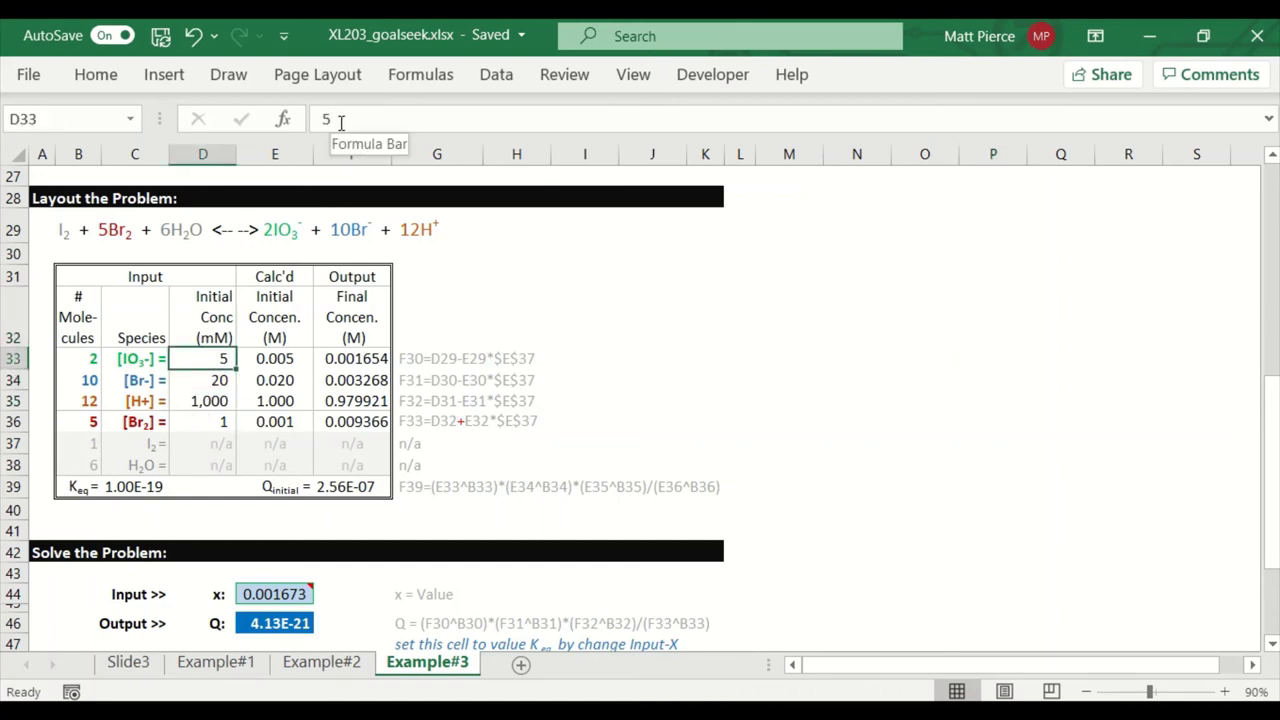
{"action": "left_click", "coordinate": [218, 376]}
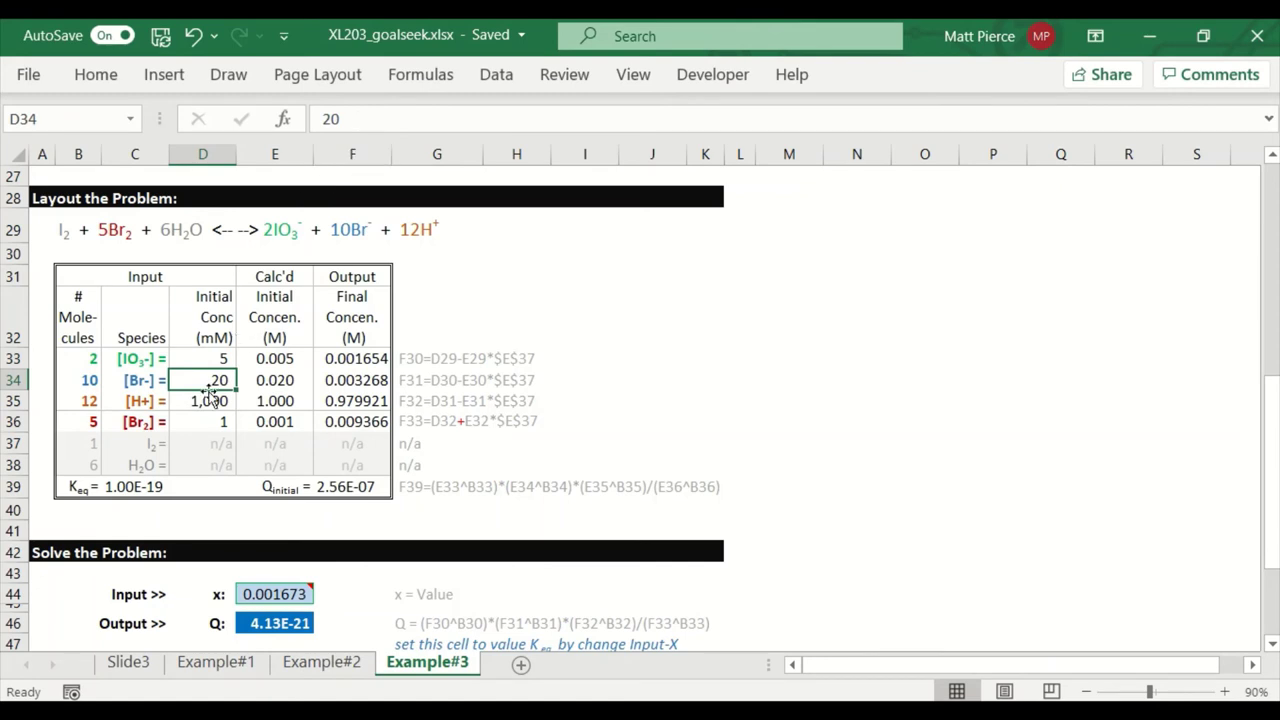
{"action": "left_click", "coordinate": [206, 403]}
{"action": "left_click", "coordinate": [206, 418]}
{"action": "left_click", "coordinate": [209, 362]}
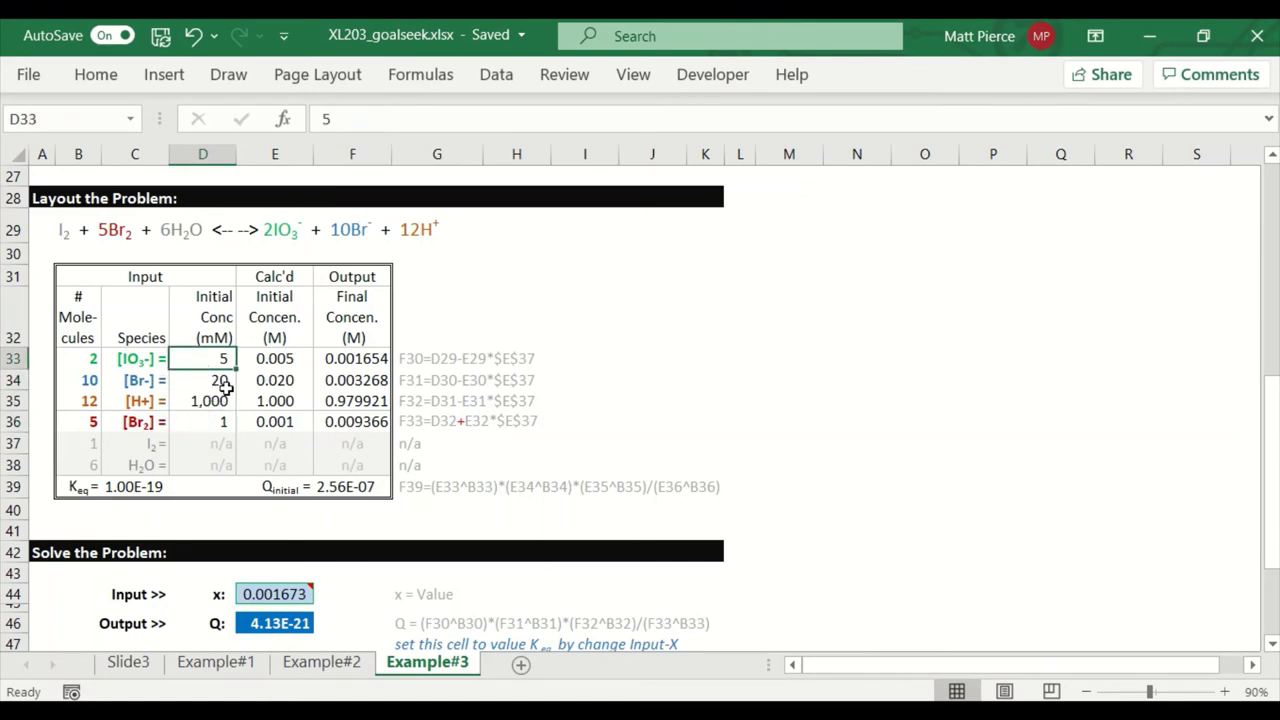
{"action": "left_click", "coordinate": [280, 358]}
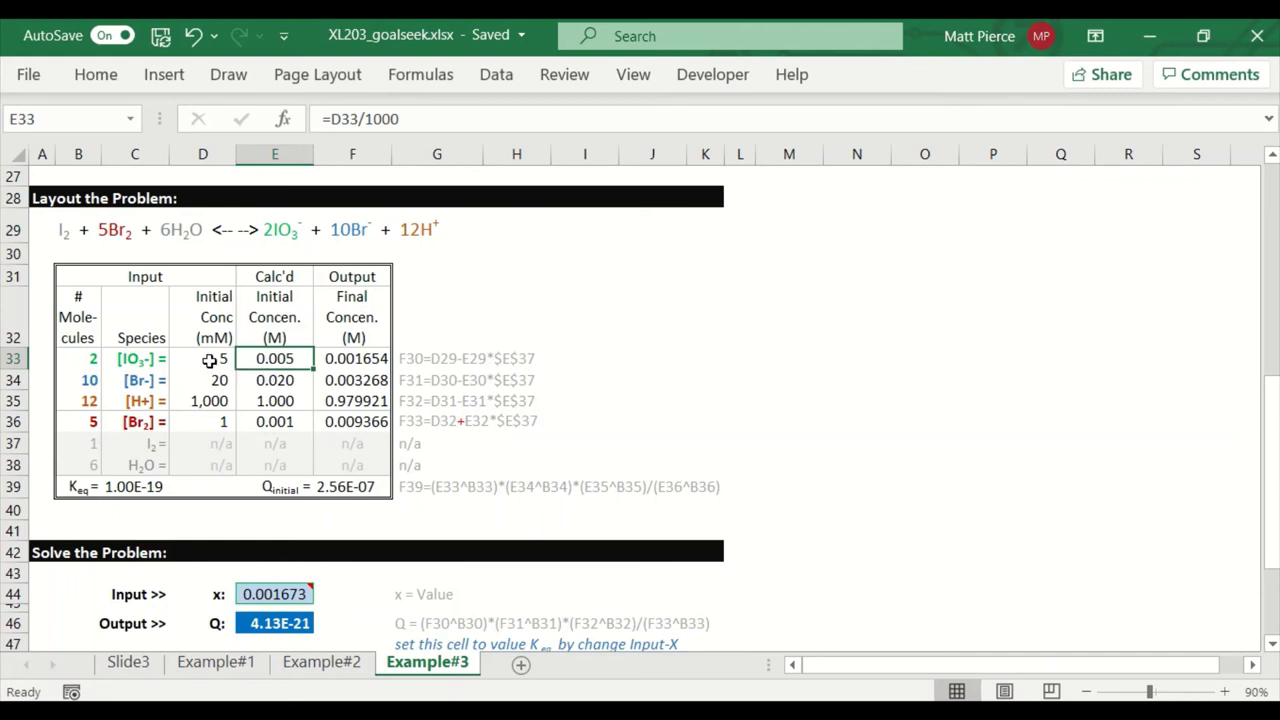
{"action": "left_click", "coordinate": [267, 400]}
{"action": "left_click", "coordinate": [269, 423]}
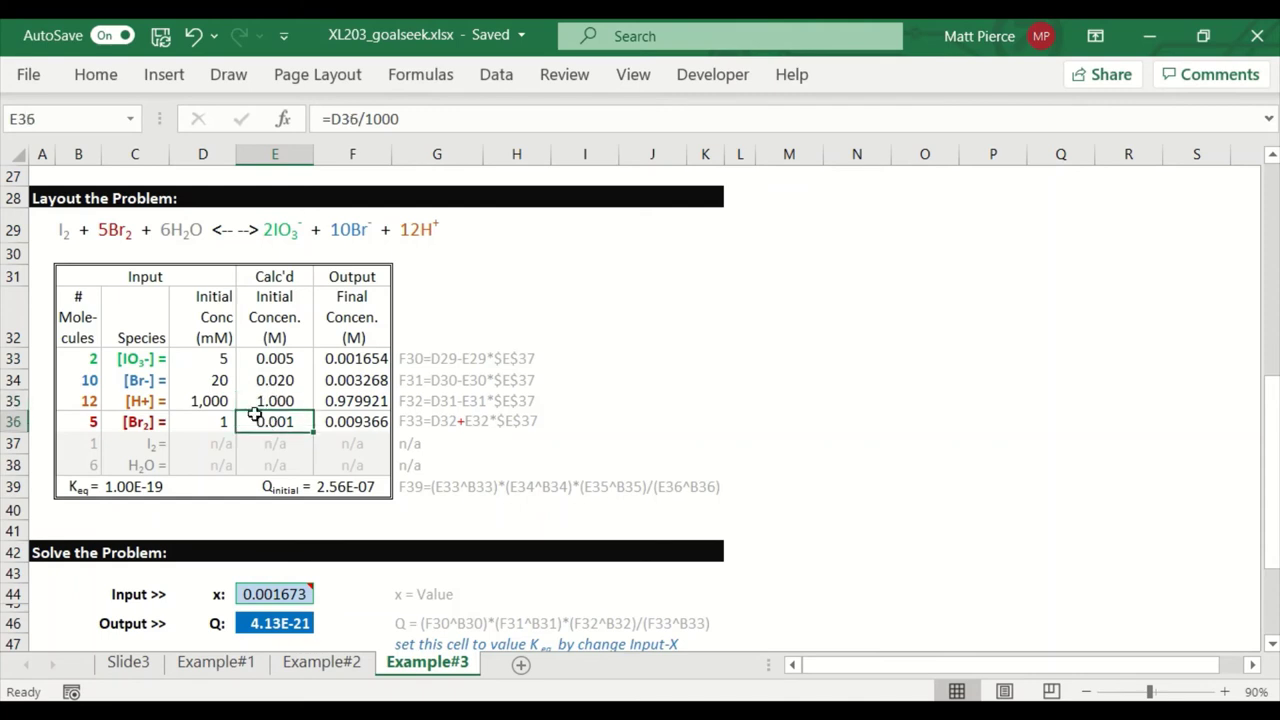
Step: Inspect which cells the final concentration formula in F33 refers to, leaving the formula as it is
{"action": "left_click", "coordinate": [354, 359]}
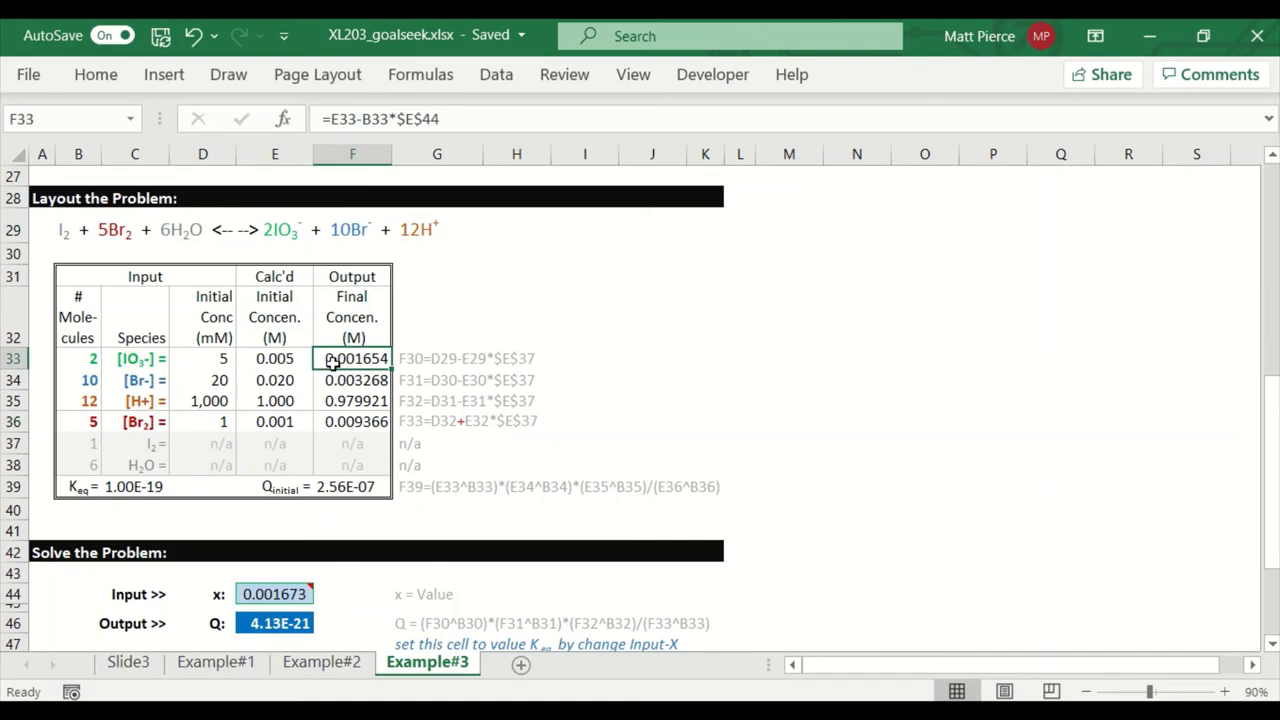
{"action": "left_click", "coordinate": [455, 118]}
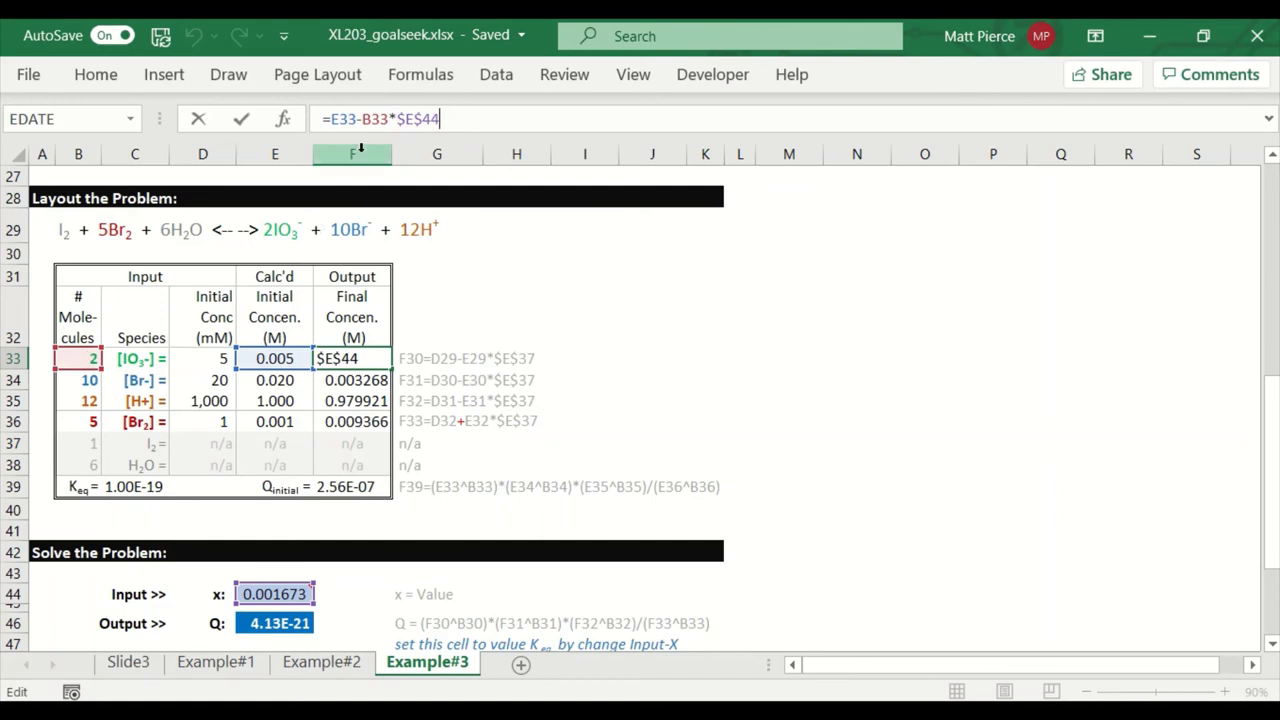
{"action": "mouse_move", "coordinate": [282, 596]}
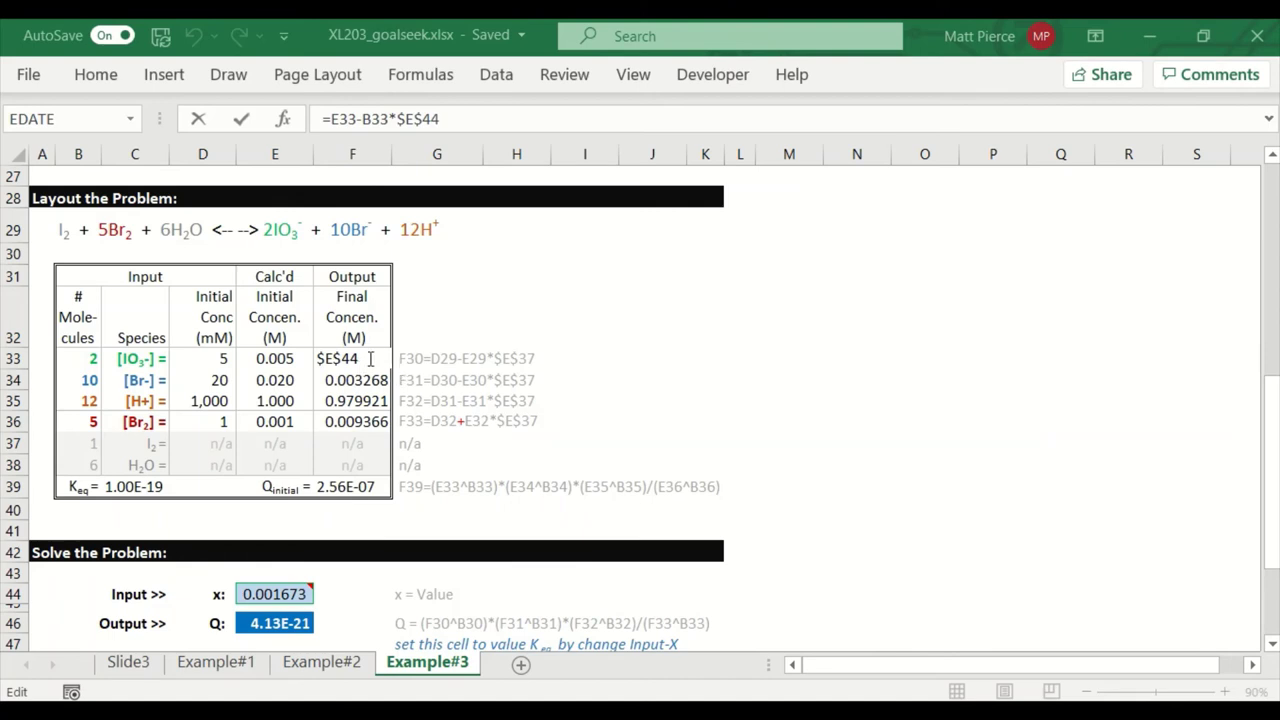
{"action": "key", "text": "ctrl+Return"}
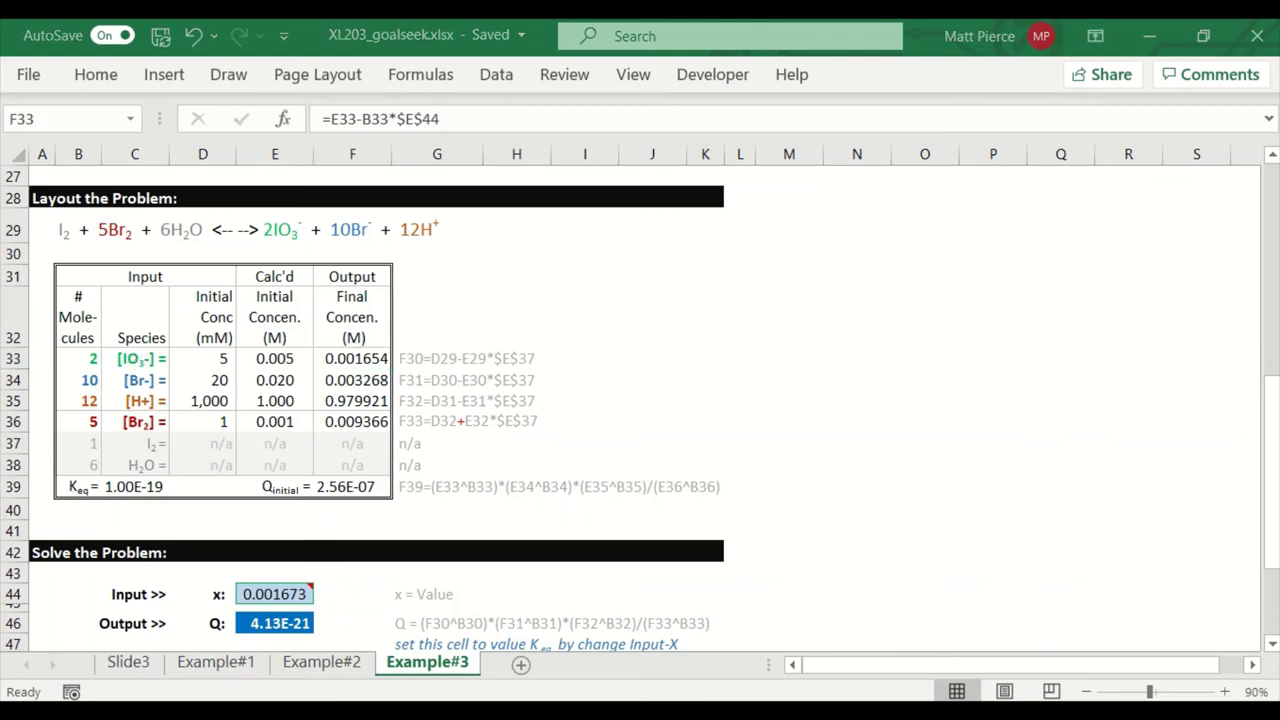
Step: Inspect the Keq value in C39 and the initial Q formula's references in F39, and save the workbook
{"action": "left_click", "coordinate": [130, 487]}
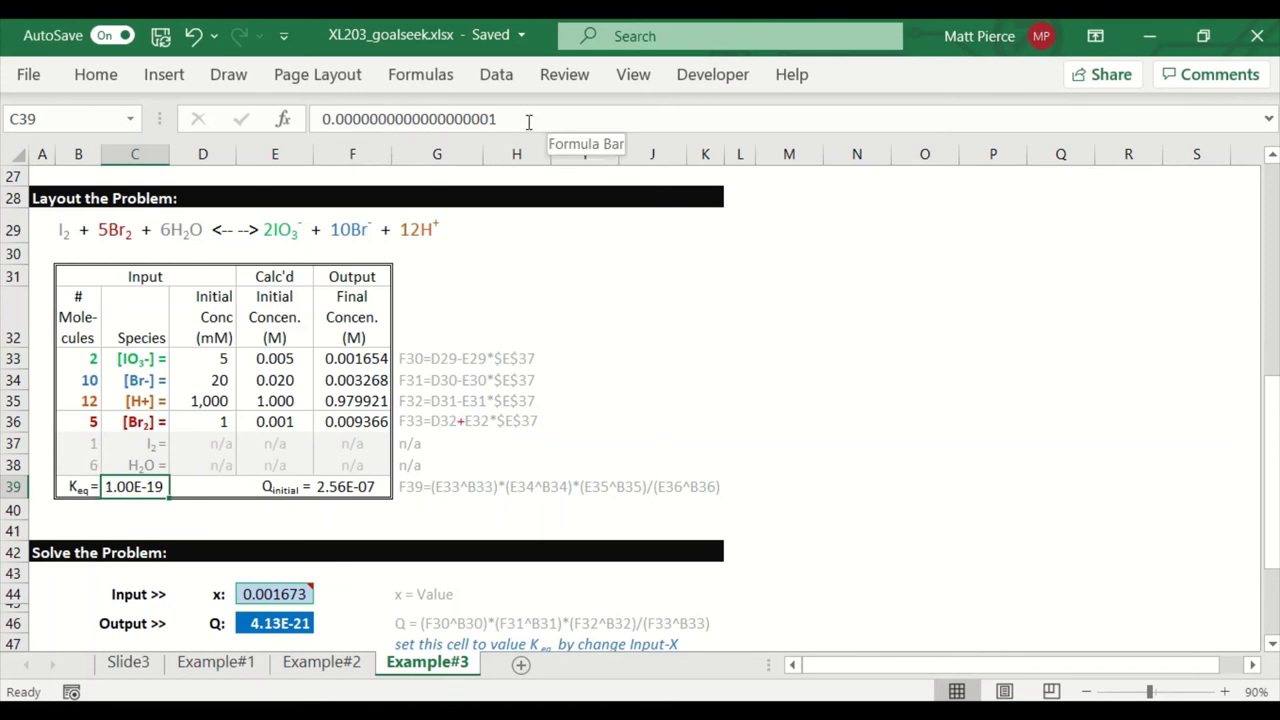
{"action": "left_click", "coordinate": [349, 487]}
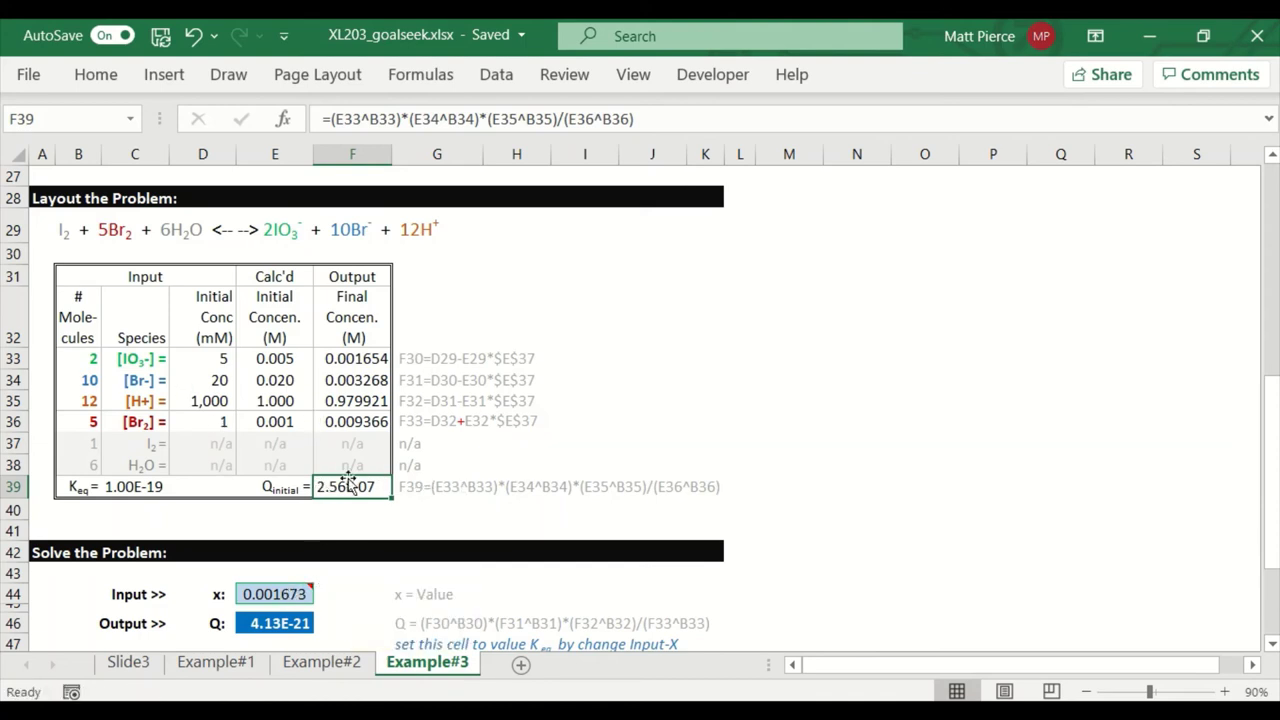
{"action": "left_click", "coordinate": [660, 120]}
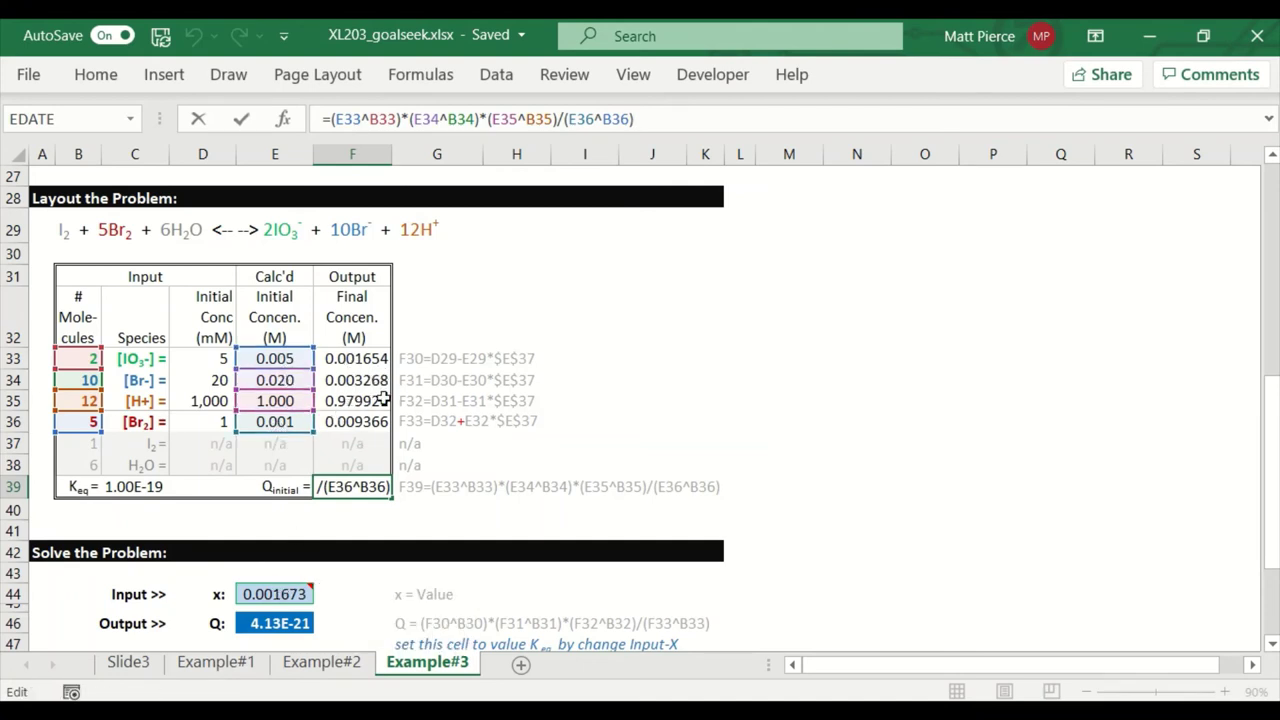
{"action": "left_click", "coordinate": [393, 525]}
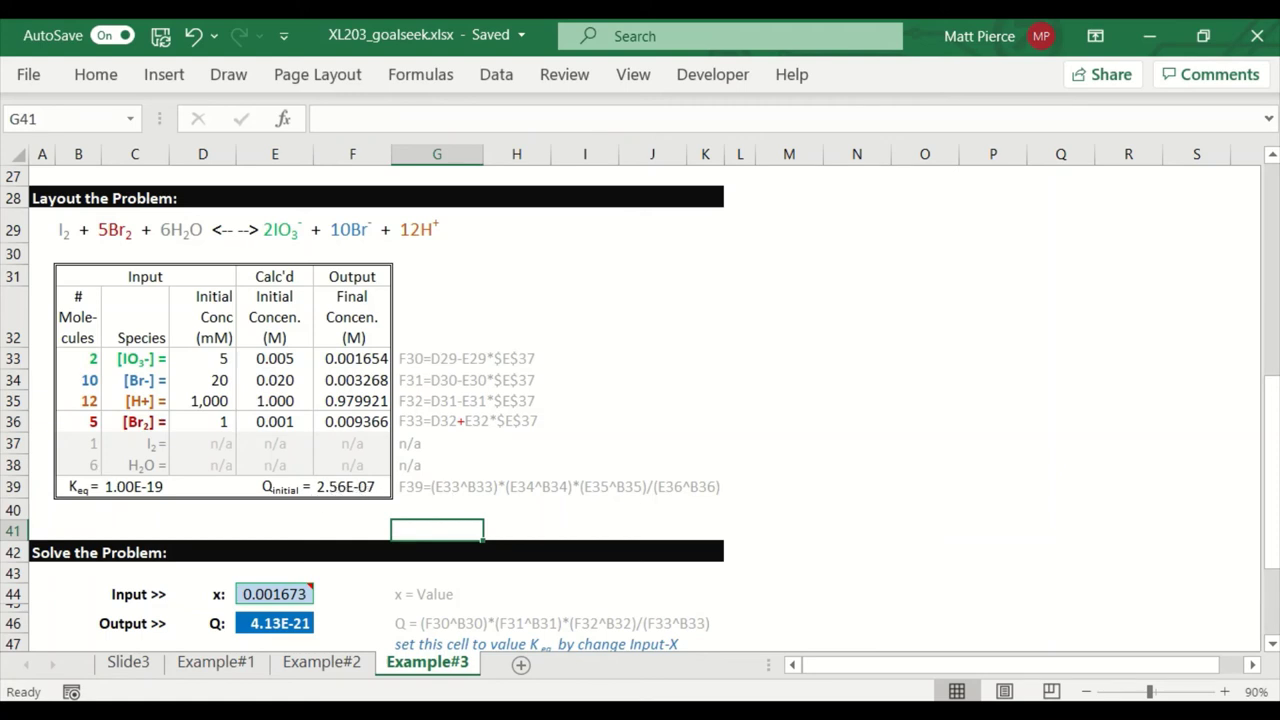
{"action": "key", "text": "ctrl+s"}
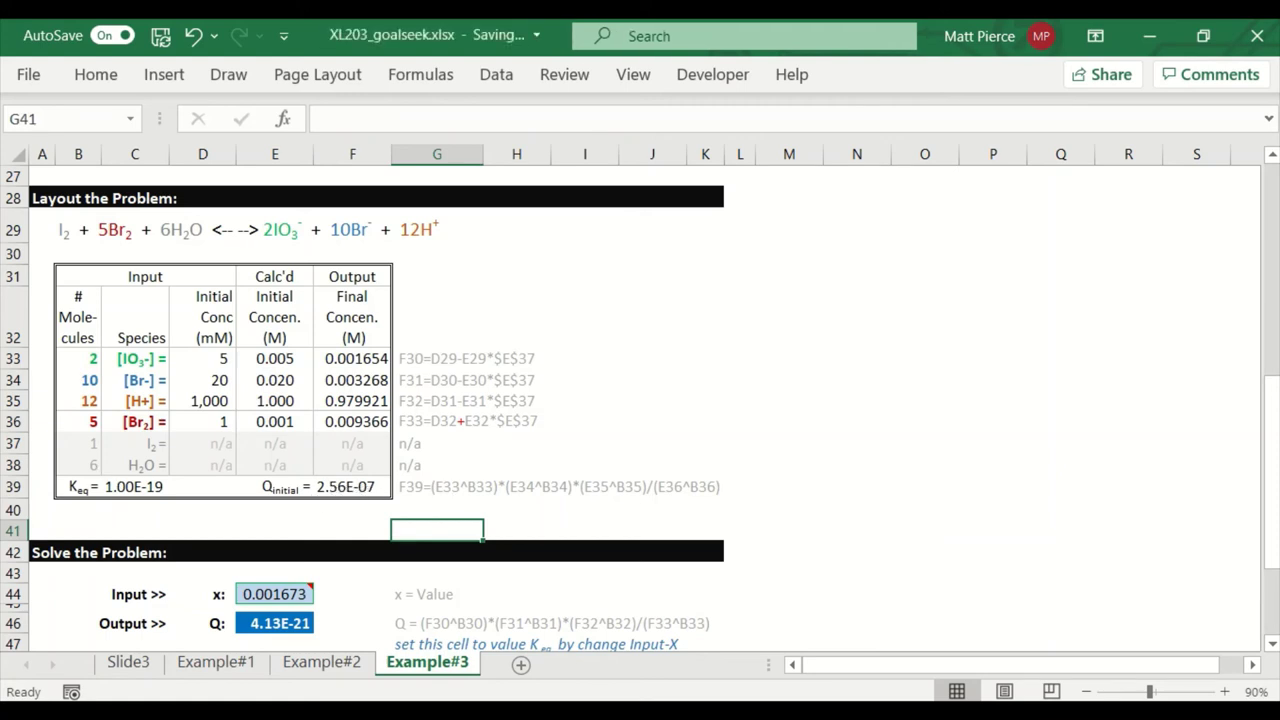
Step: Inspect the x input in E44 and compare the cell references of the Q formula in E46 with those of the initial Q formula in F39
{"action": "left_click", "coordinate": [275, 596]}
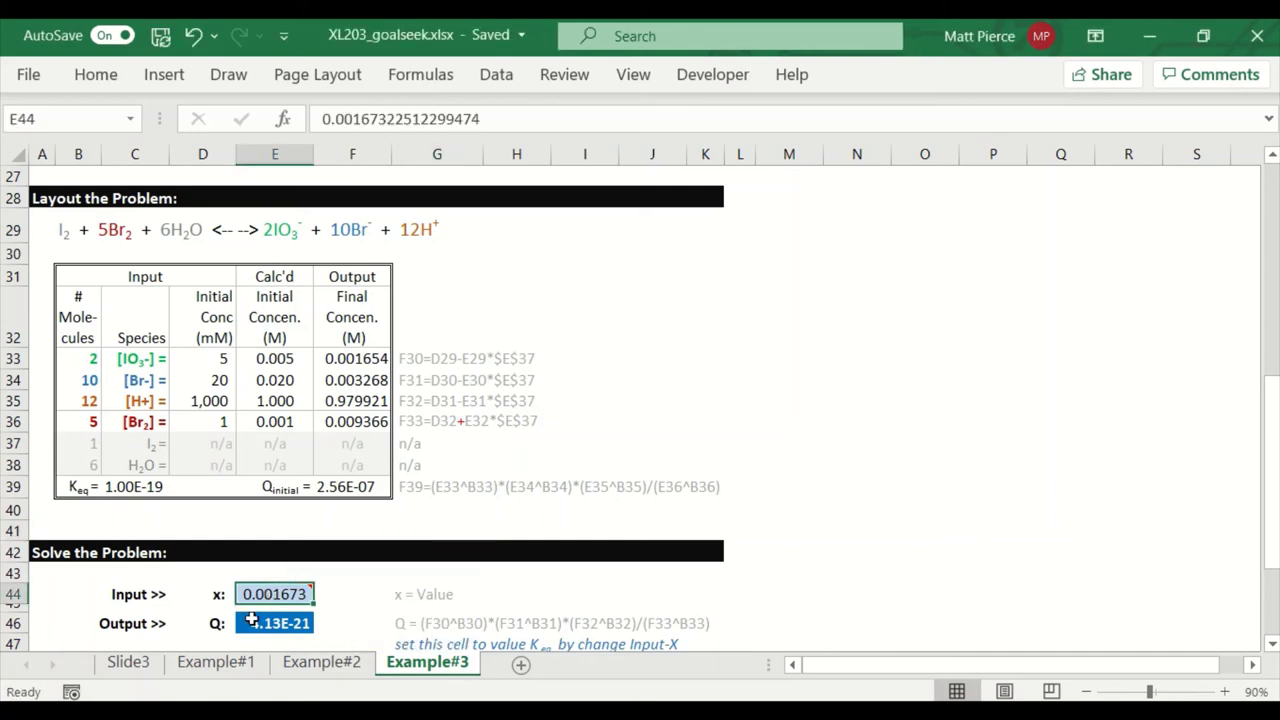
{"action": "left_click", "coordinate": [254, 622]}
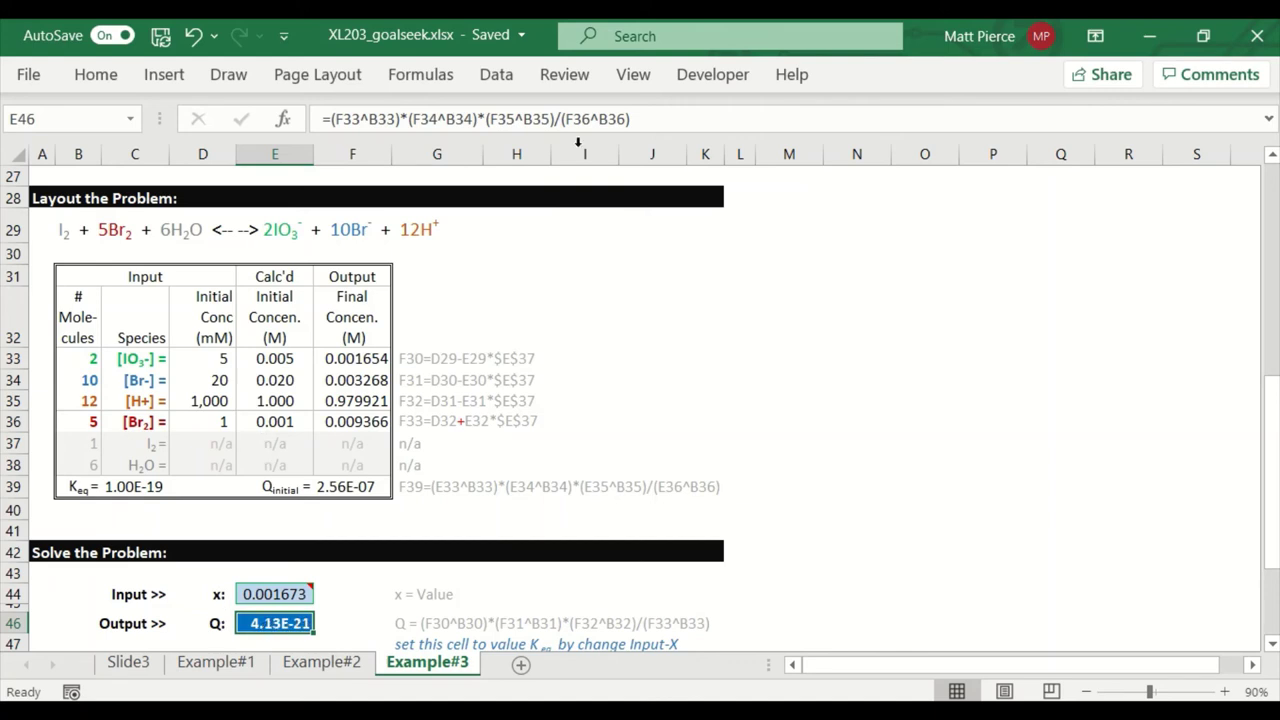
{"action": "left_click", "coordinate": [662, 117]}
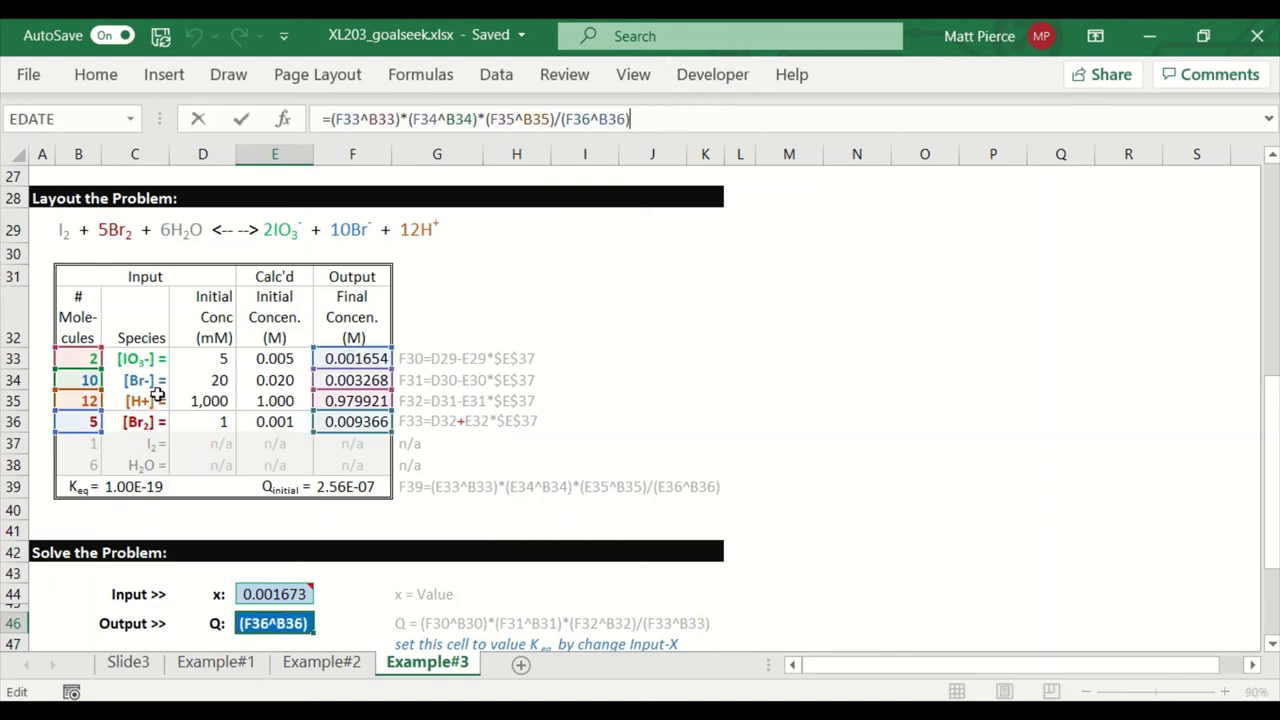
{"action": "left_click", "coordinate": [352, 487]}
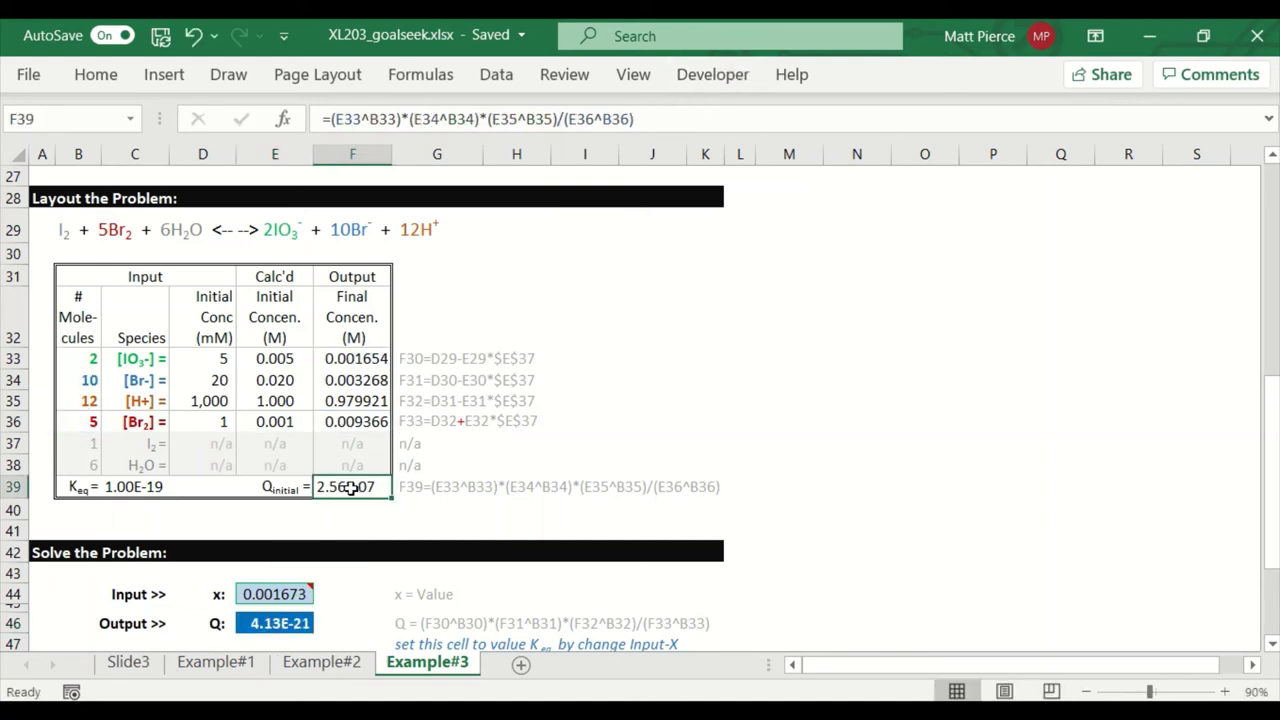
{"action": "left_click", "coordinate": [662, 120]}
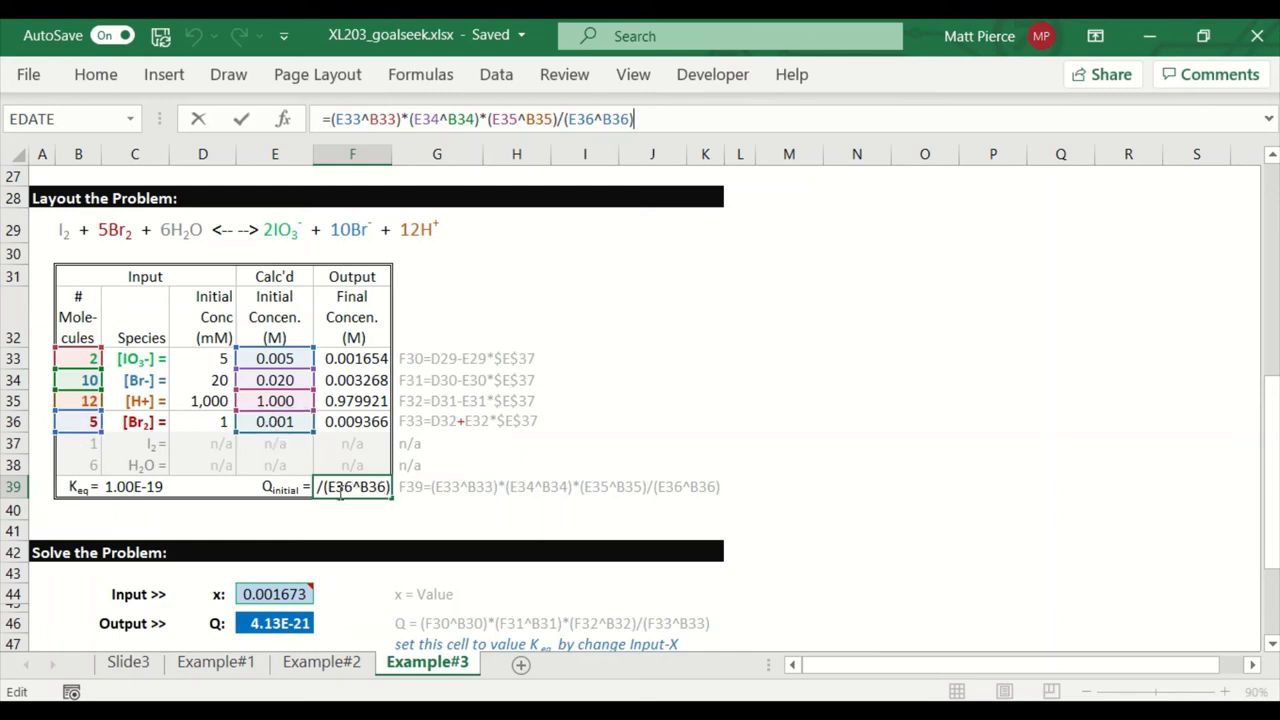
{"action": "key", "text": "Return"}
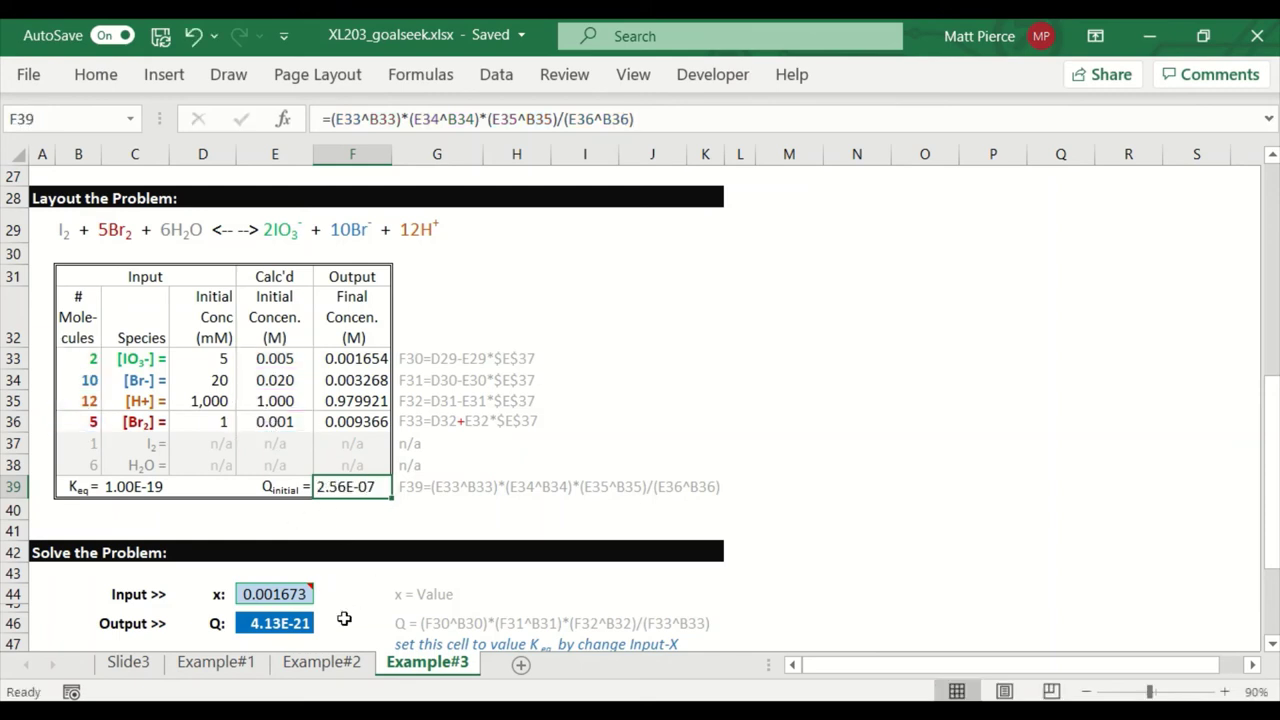
Step: Trace how Q in E46 depends on the final concentrations and how the F33 formula depends on x in E44, leaving both formulas as they are
{"action": "left_click", "coordinate": [285, 624]}
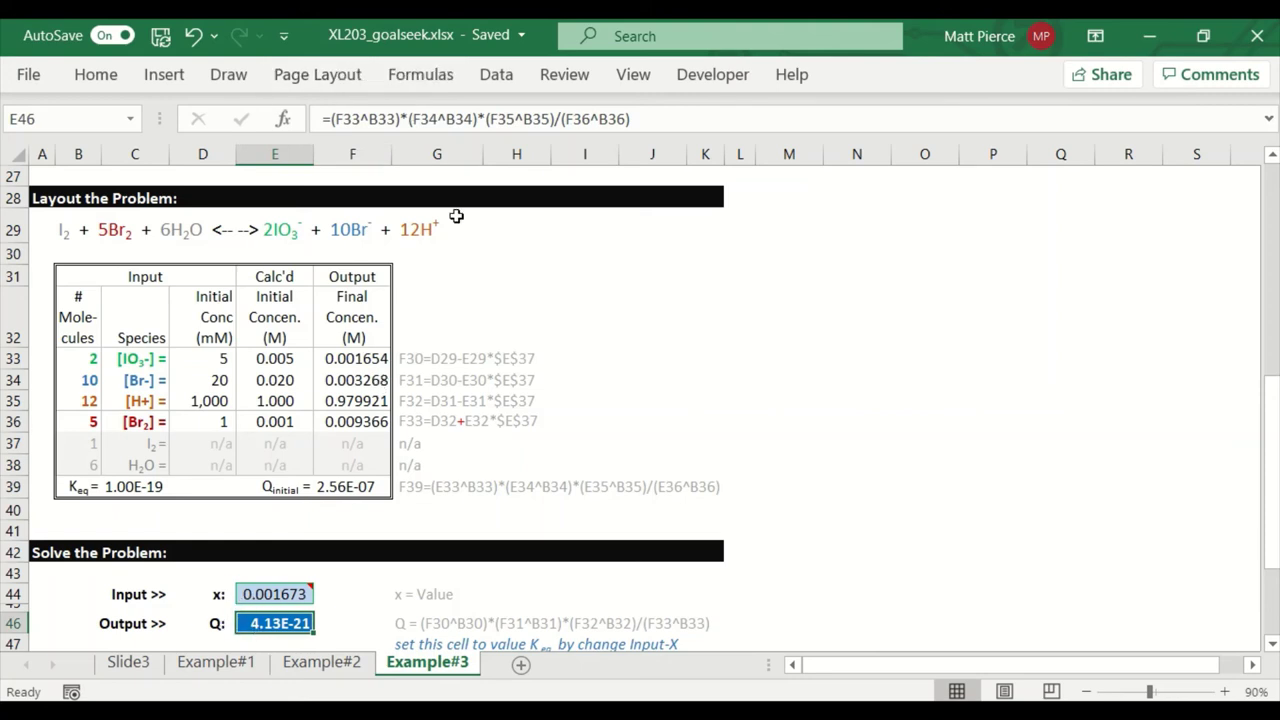
{"action": "left_click", "coordinate": [691, 116]}
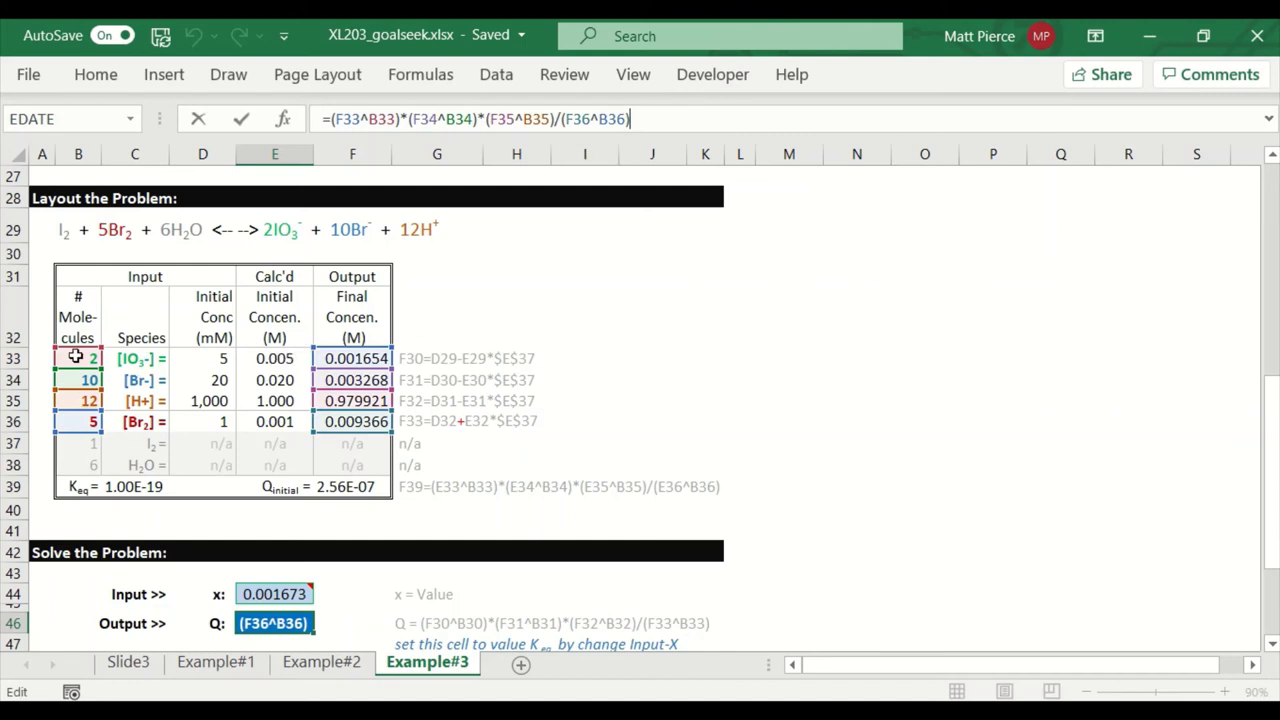
{"action": "left_click", "coordinate": [352, 362]}
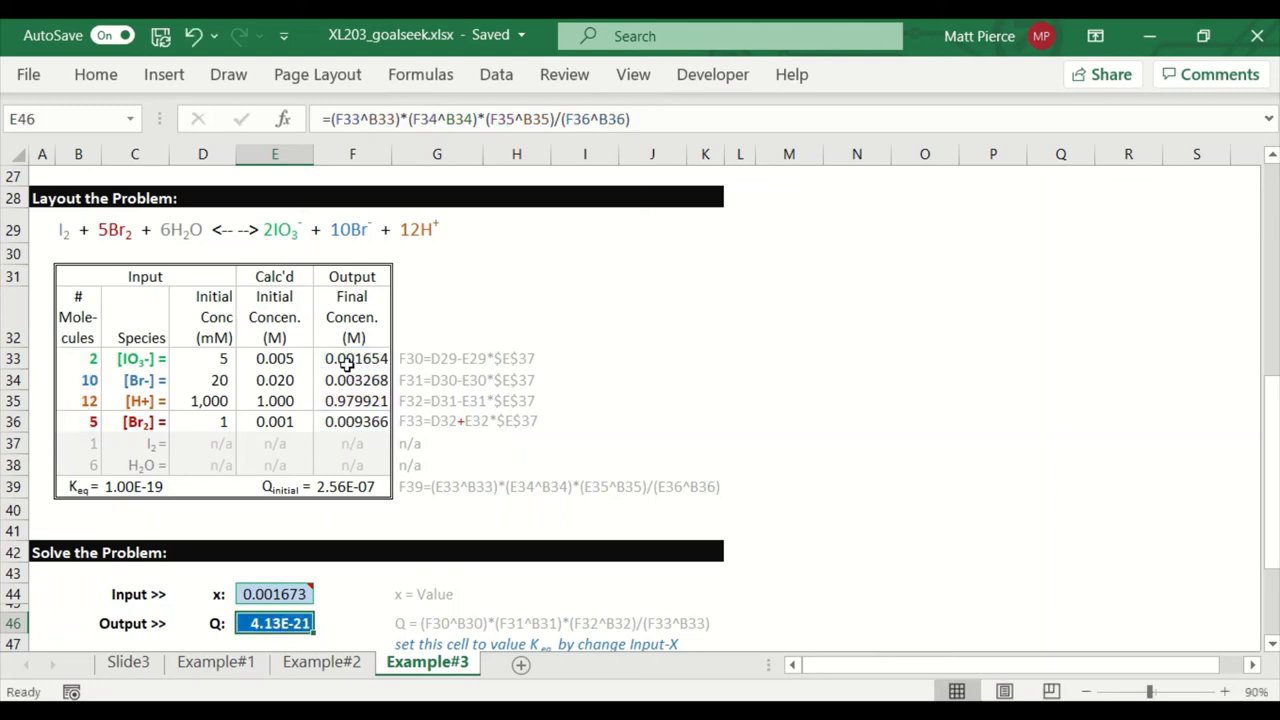
{"action": "left_click", "coordinate": [494, 113]}
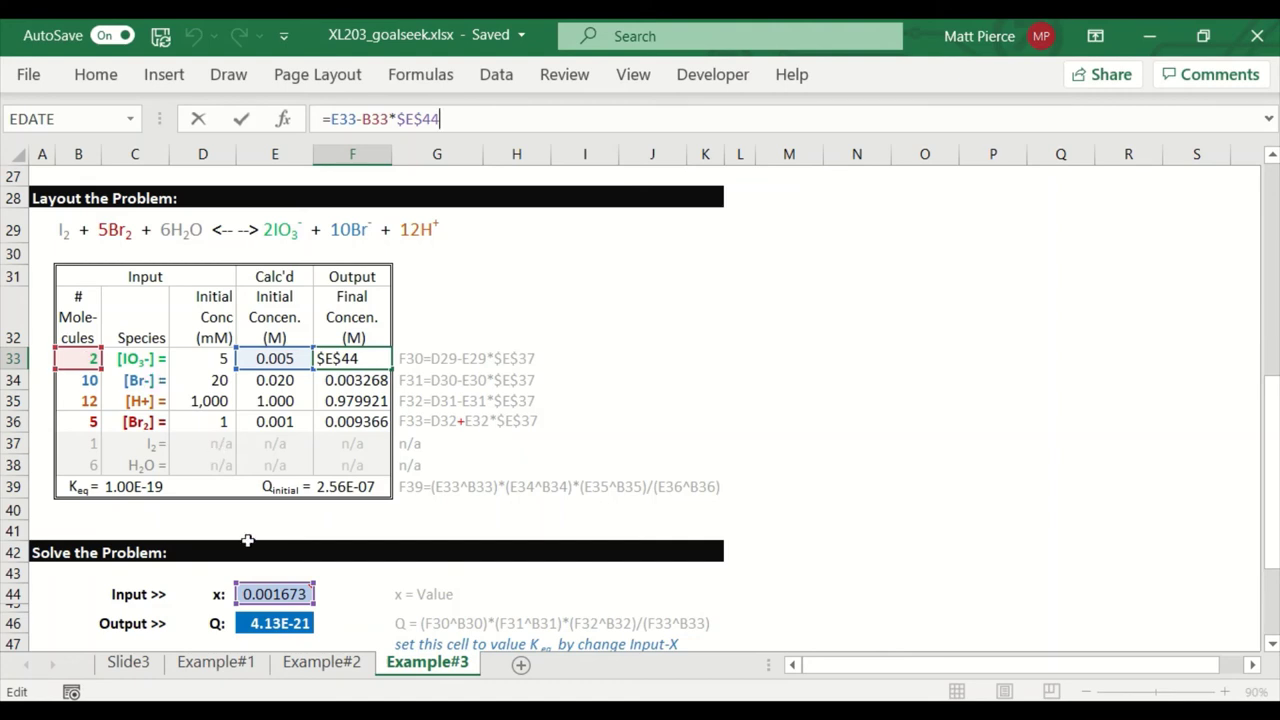
{"action": "mouse_move", "coordinate": [260, 596]}
{"action": "key", "text": "ctrl+Return"}
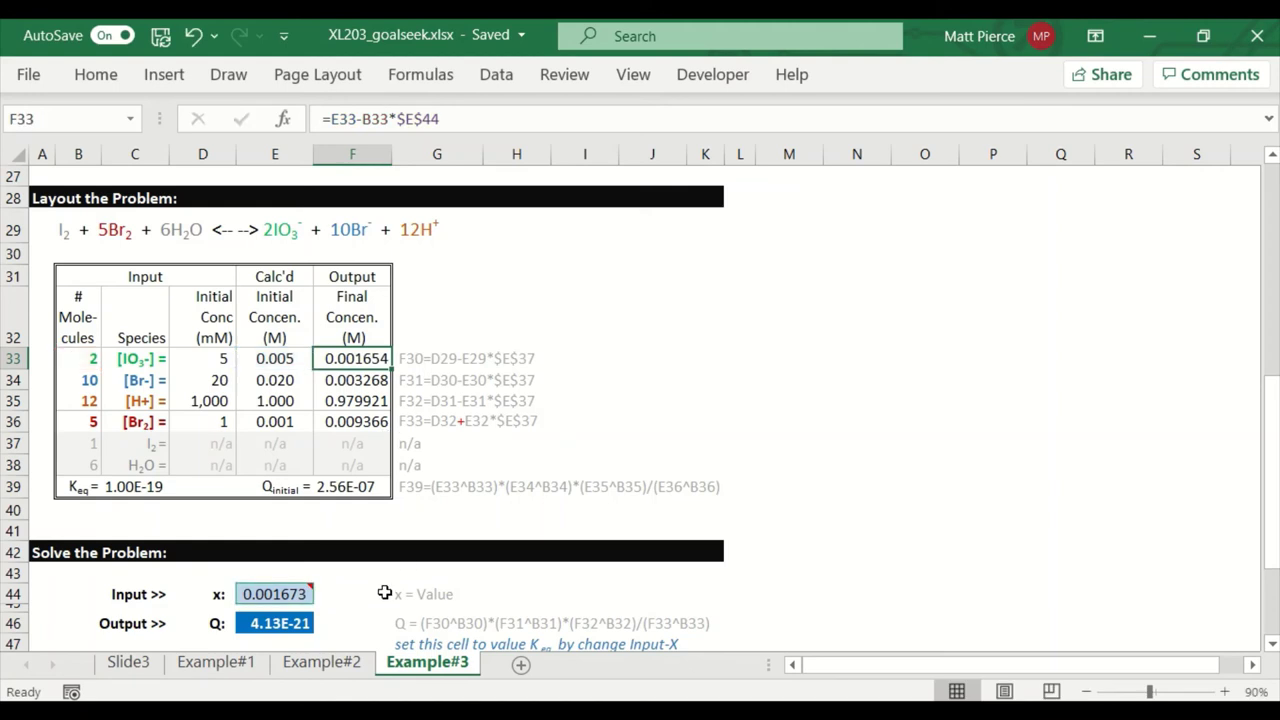
{"action": "left_click", "coordinate": [273, 625]}
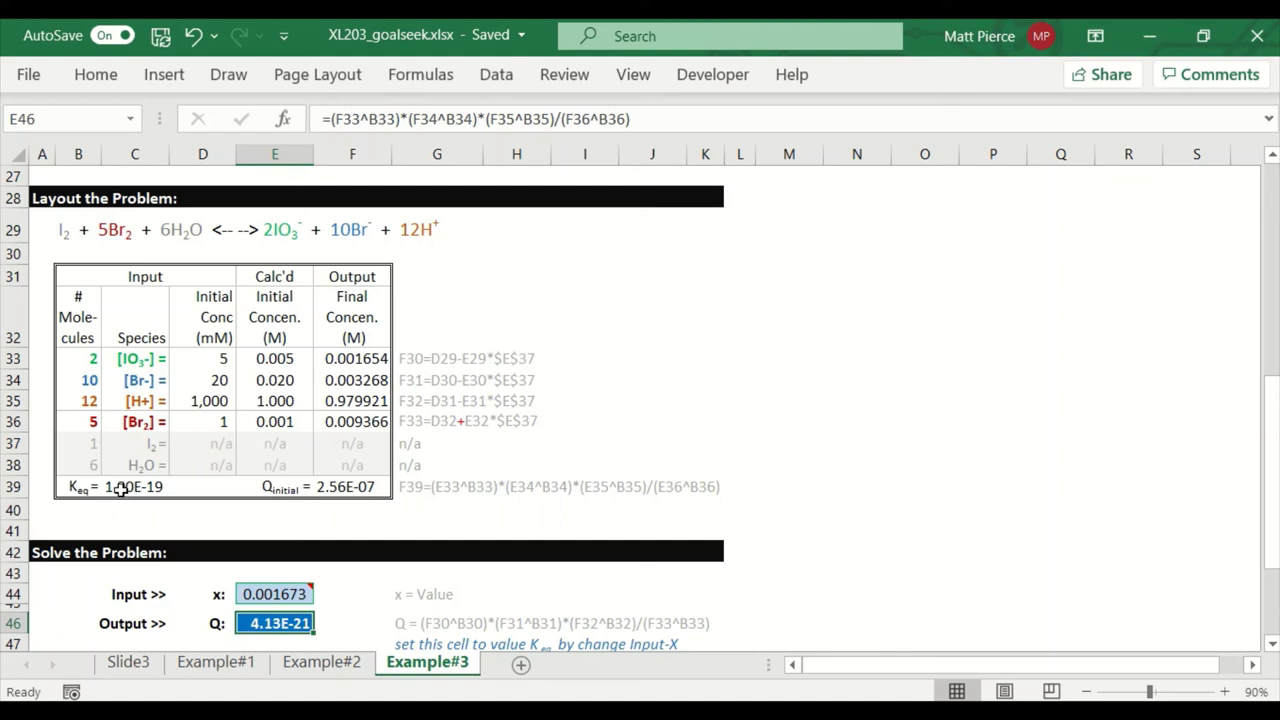
{"action": "left_click", "coordinate": [274, 597]}
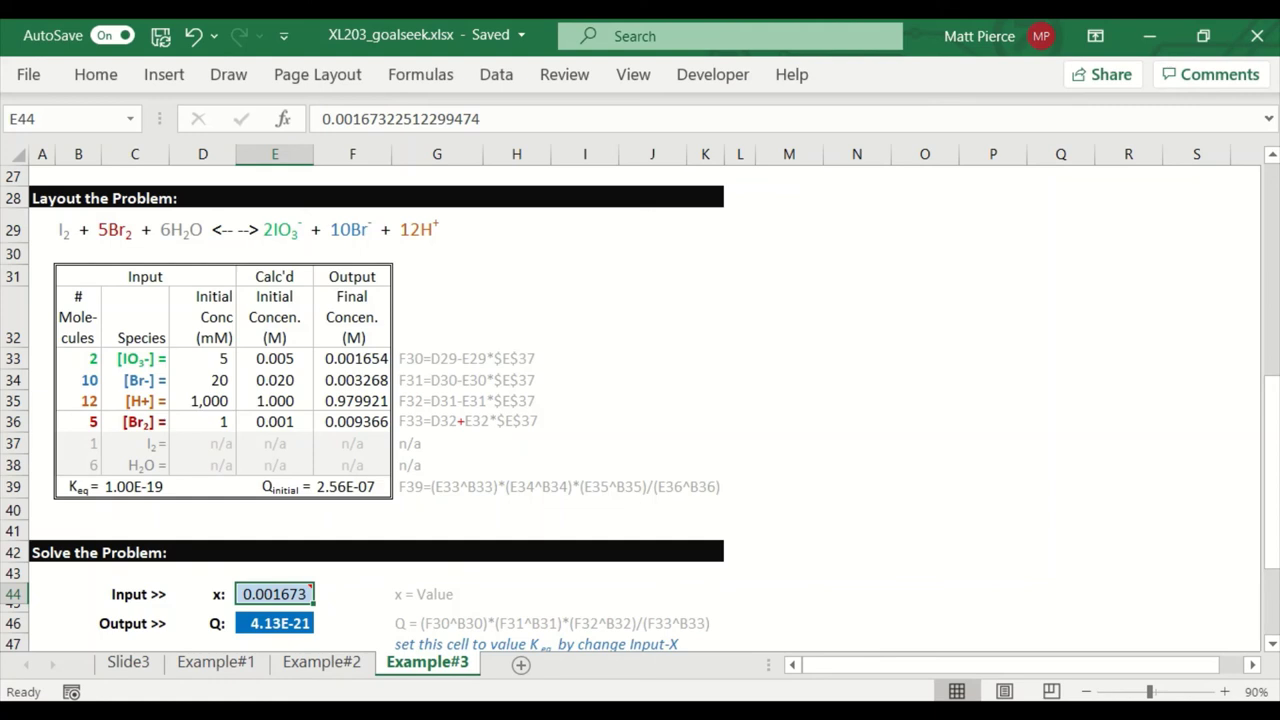
{"action": "left_click", "coordinate": [516, 594]}
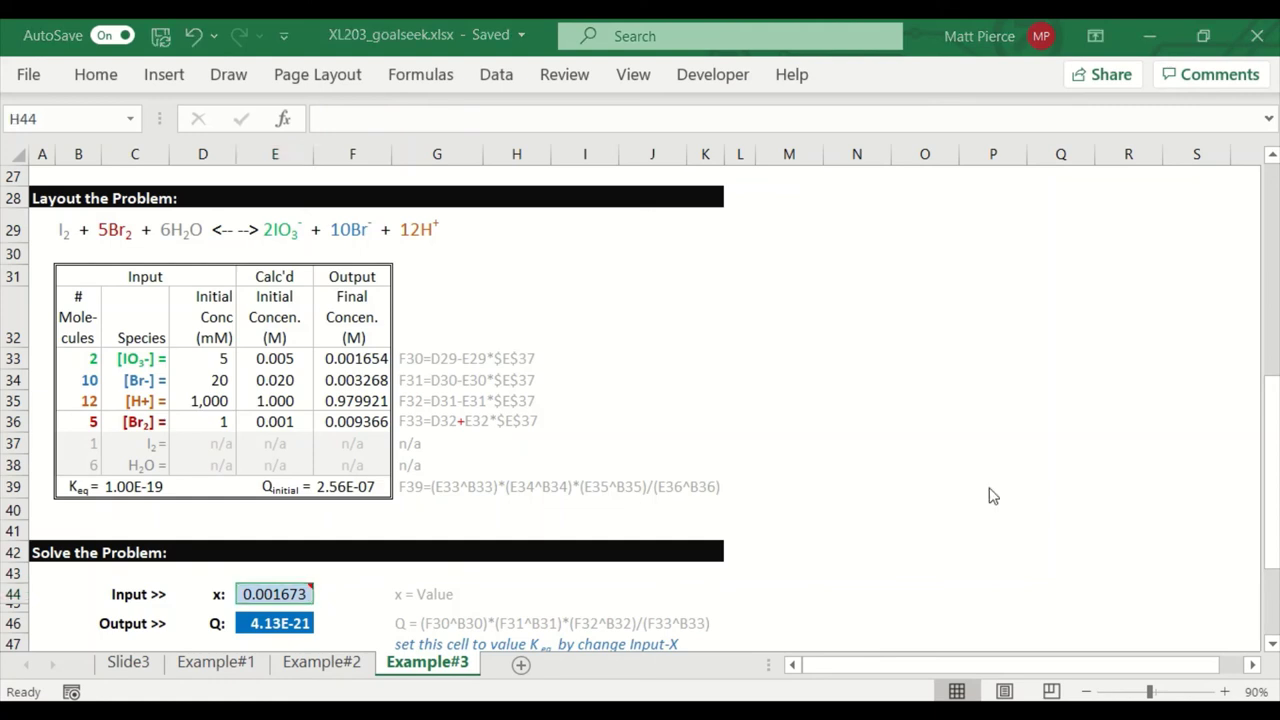
Step: Try Goal Seek on Q in E46 with target value 1e-19 by changing x in E44, and discard the result
{"action": "left_click", "coordinate": [500, 84]}
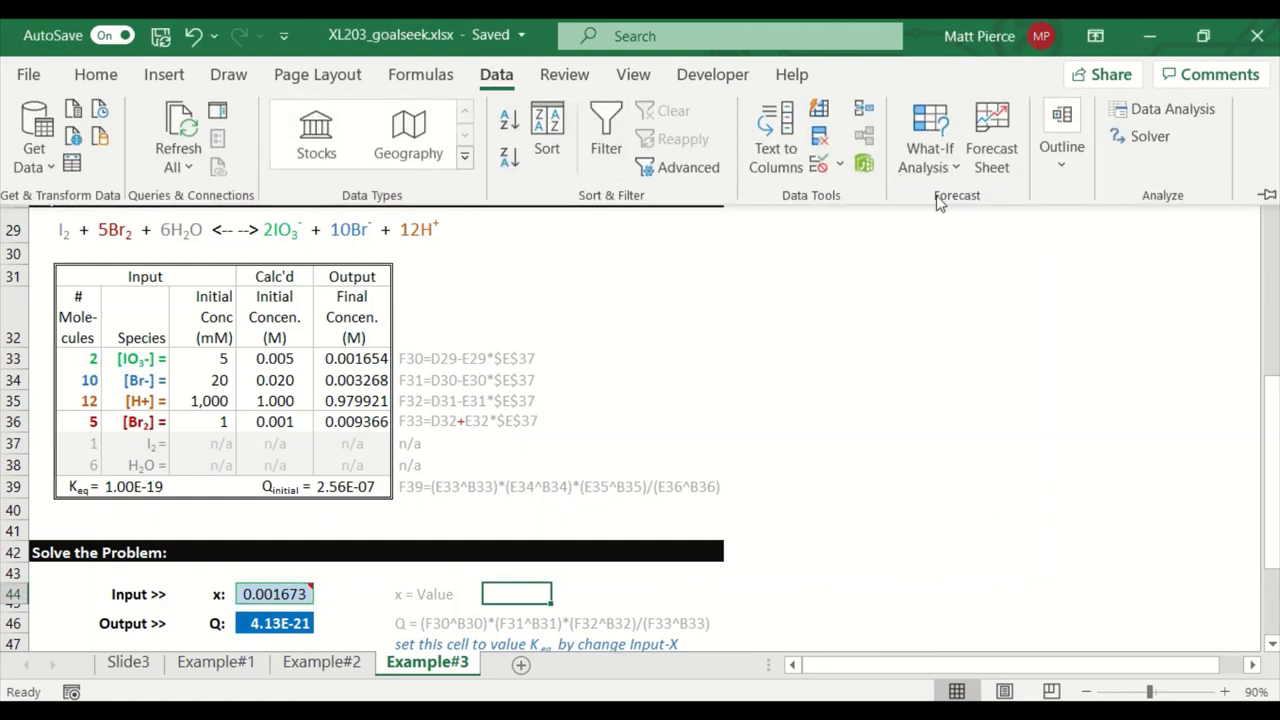
{"action": "left_click", "coordinate": [935, 158]}
{"action": "left_click", "coordinate": [948, 248]}
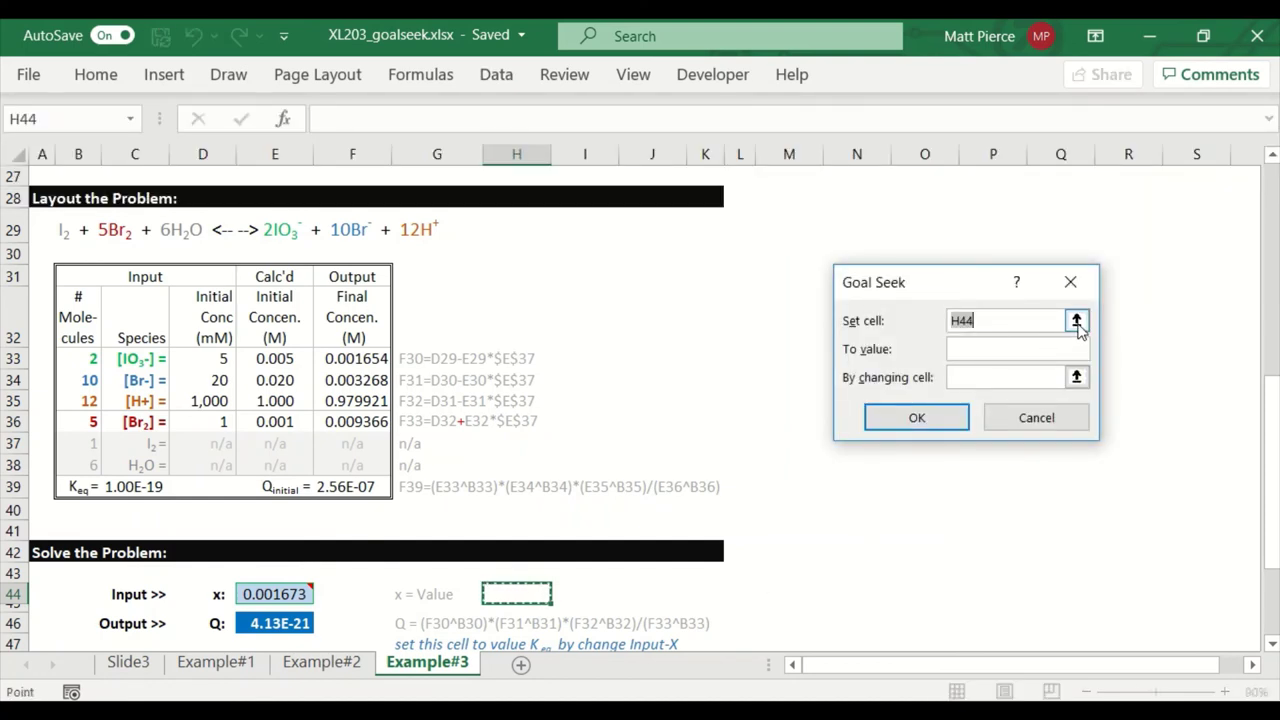
{"action": "left_click", "coordinate": [1077, 321]}
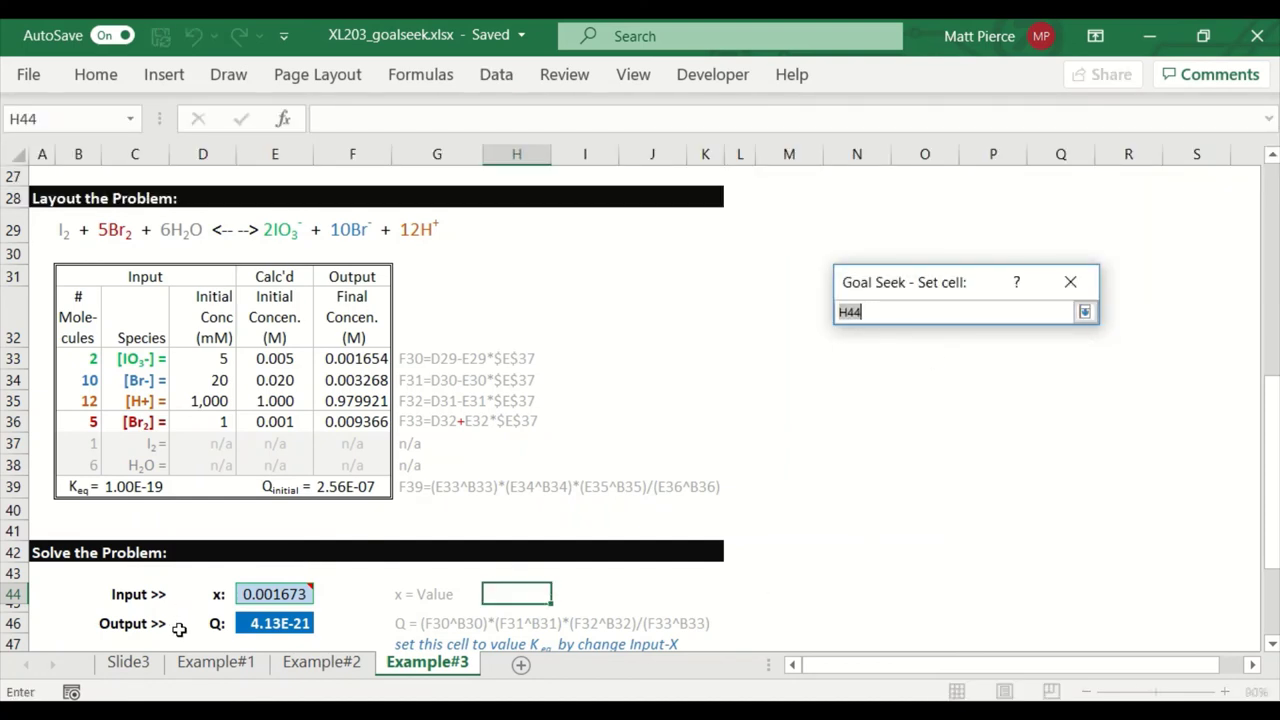
{"action": "left_click", "coordinate": [277, 625]}
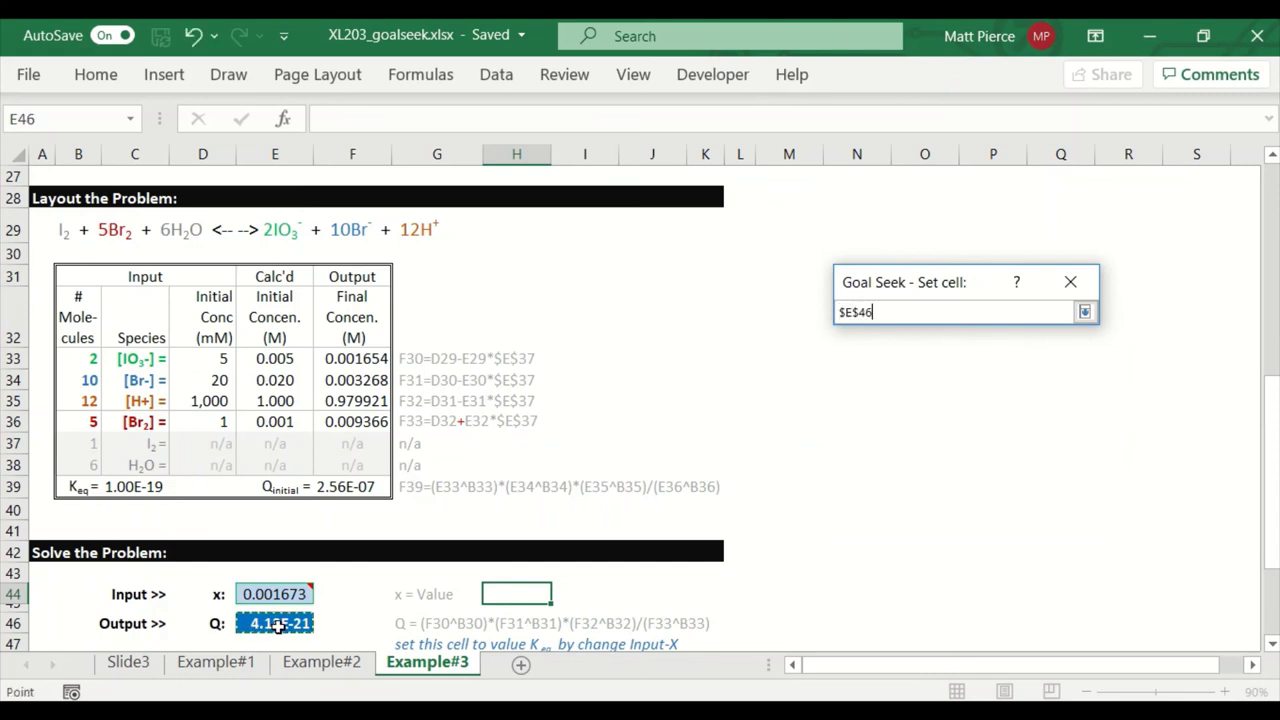
{"action": "left_click", "coordinate": [1085, 314]}
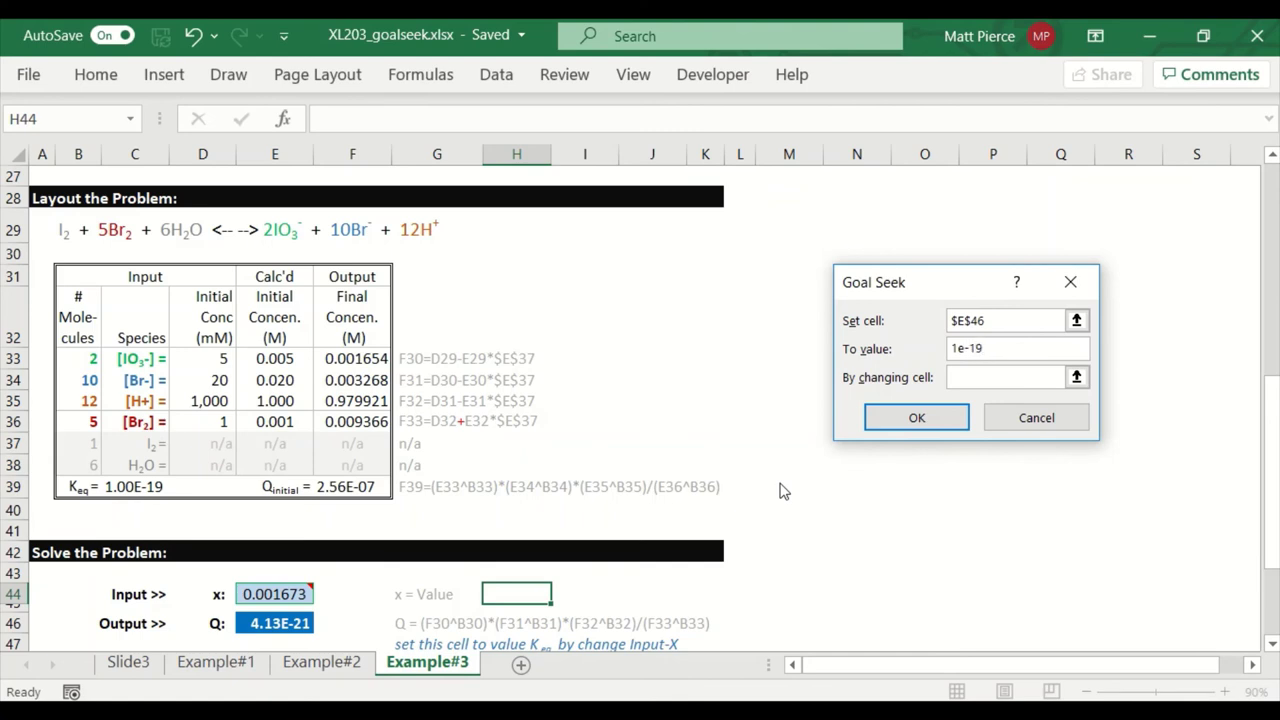
{"action": "left_click", "coordinate": [983, 376]}
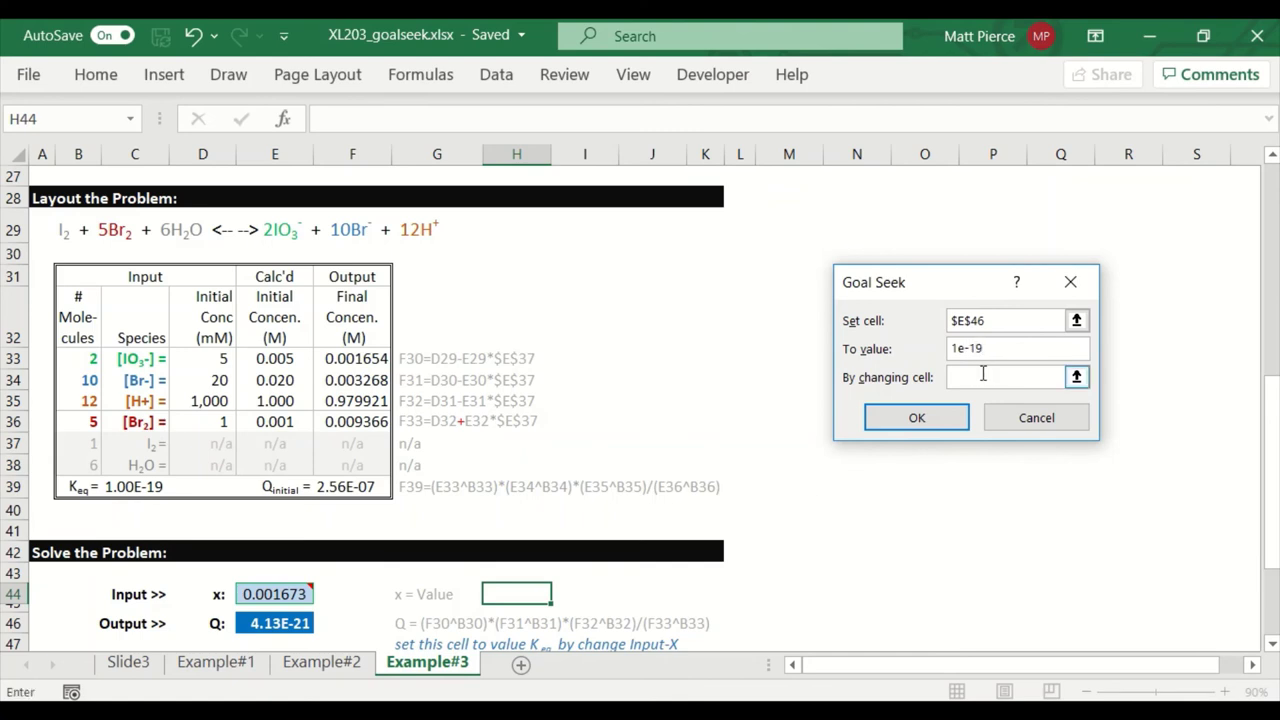
{"action": "left_click", "coordinate": [278, 598]}
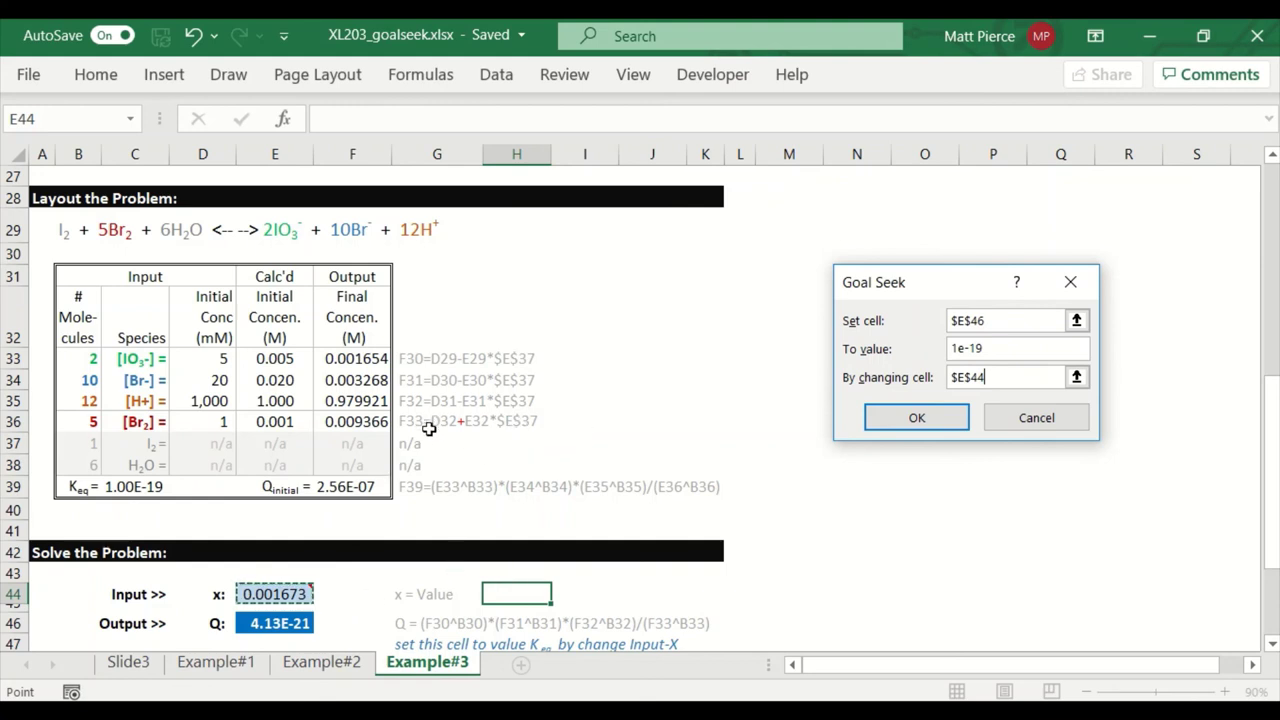
{"action": "left_click", "coordinate": [918, 419]}
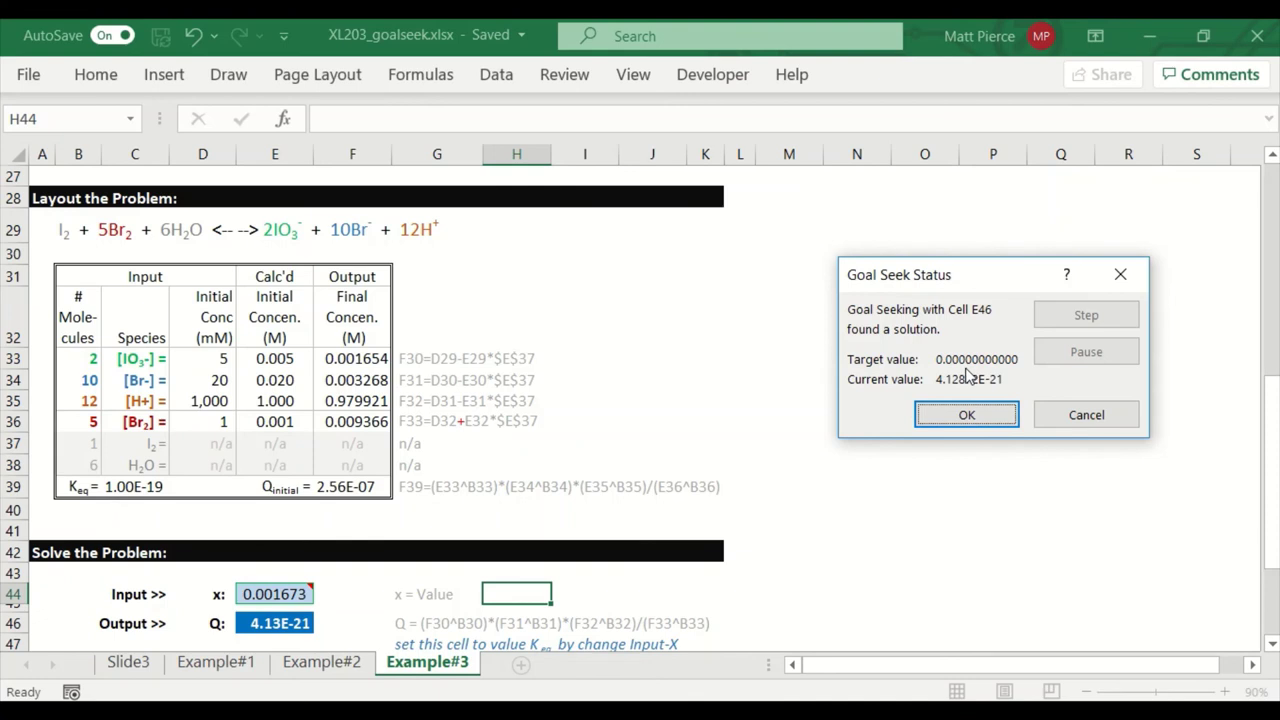
{"action": "left_click", "coordinate": [1083, 419]}
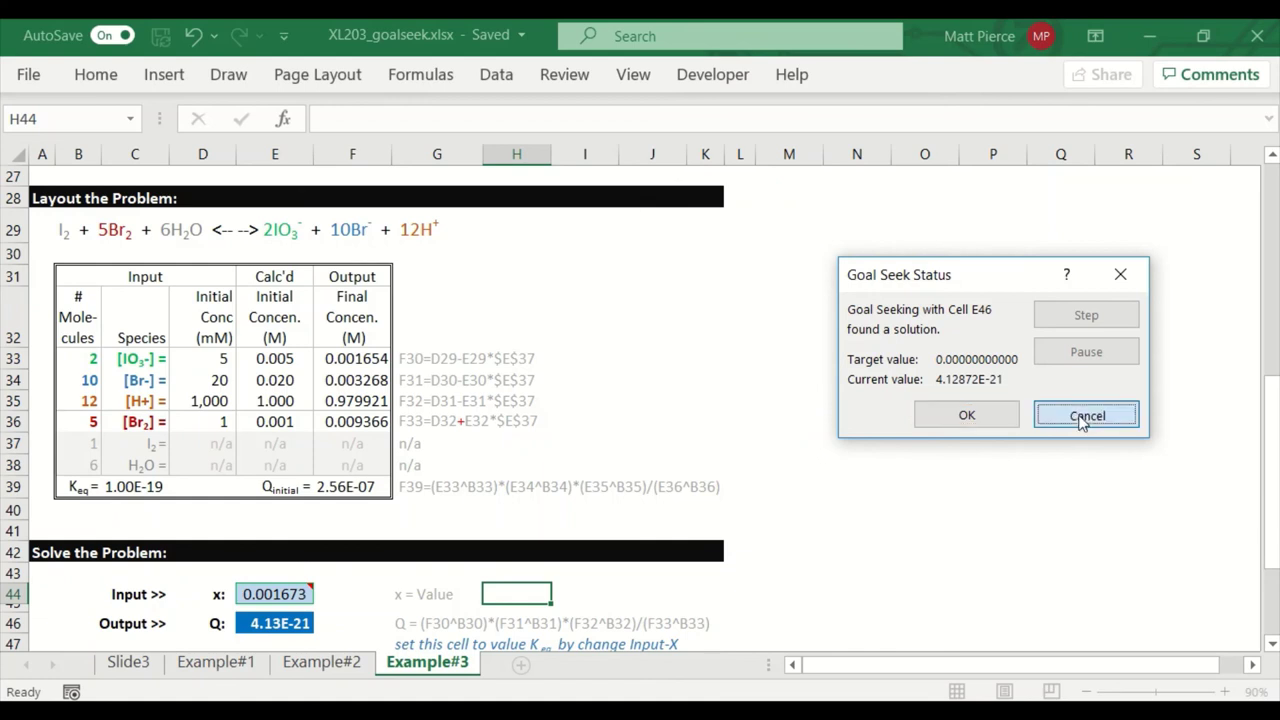
Step: Set the Maximum Change in the formula calculation options to 1e-24
{"action": "left_click", "coordinate": [28, 76]}
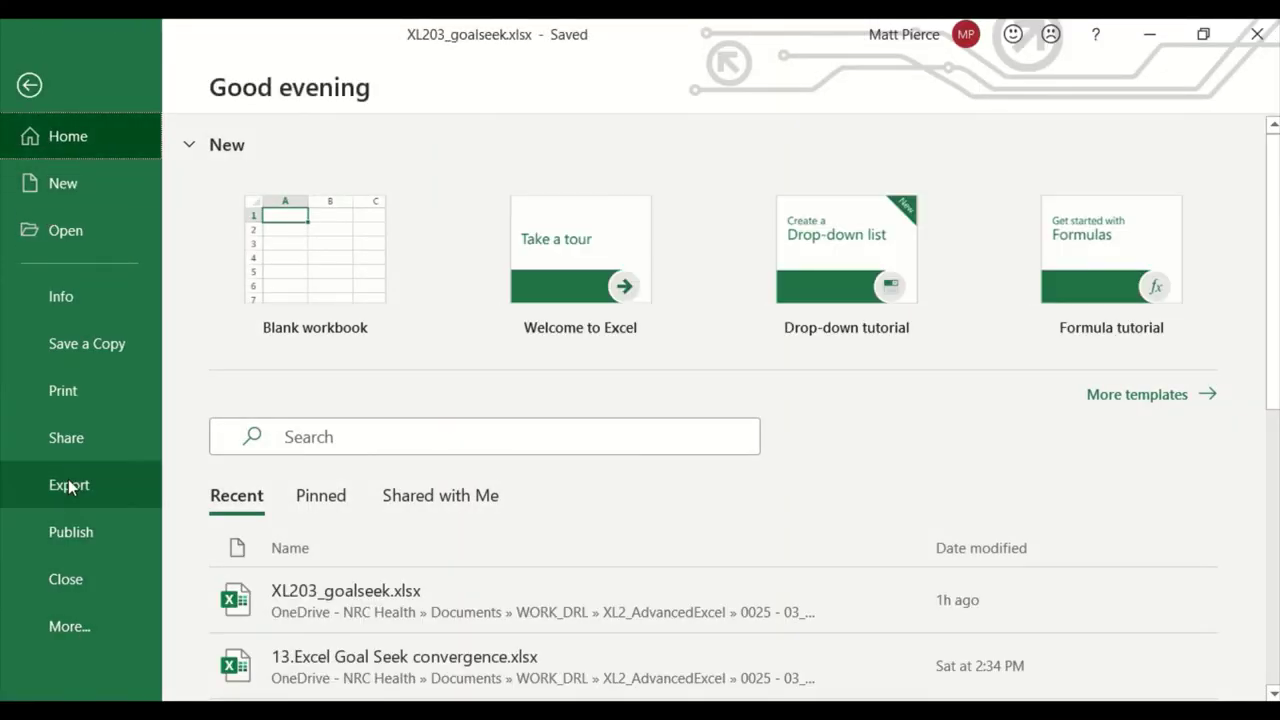
{"action": "left_click", "coordinate": [83, 629]}
{"action": "left_click", "coordinate": [246, 630]}
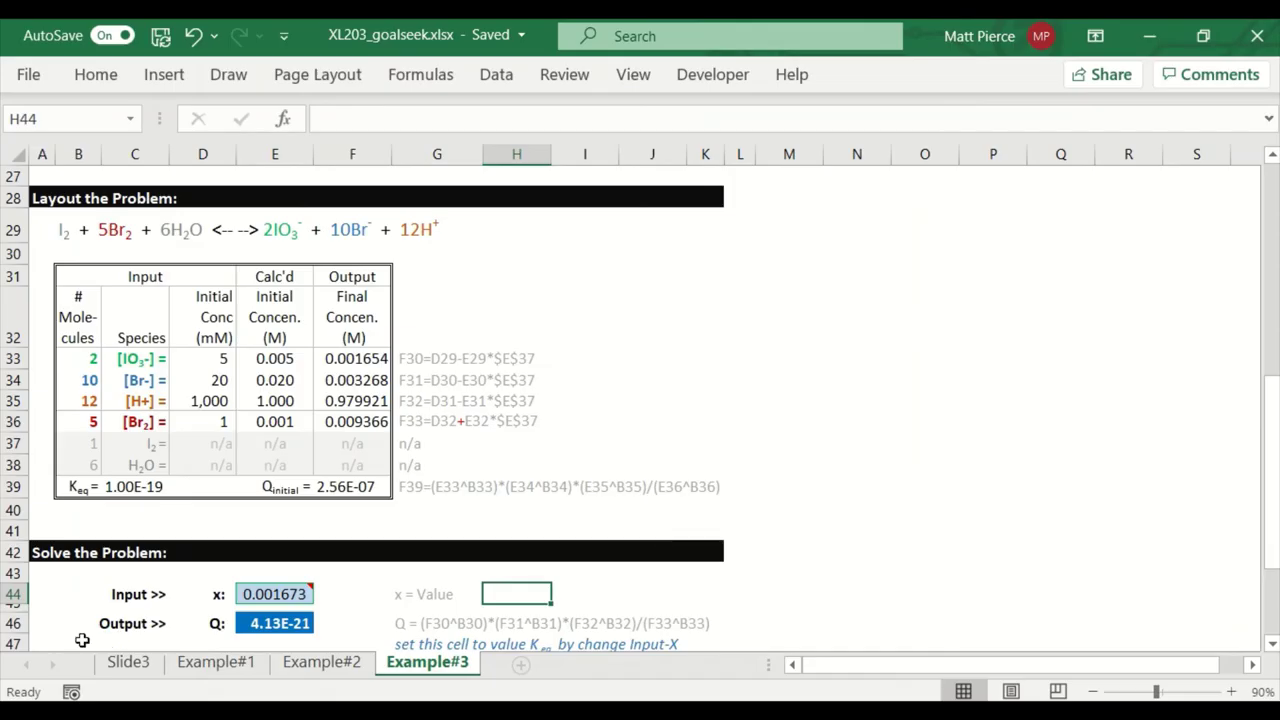
{"action": "left_click", "coordinate": [243, 113]}
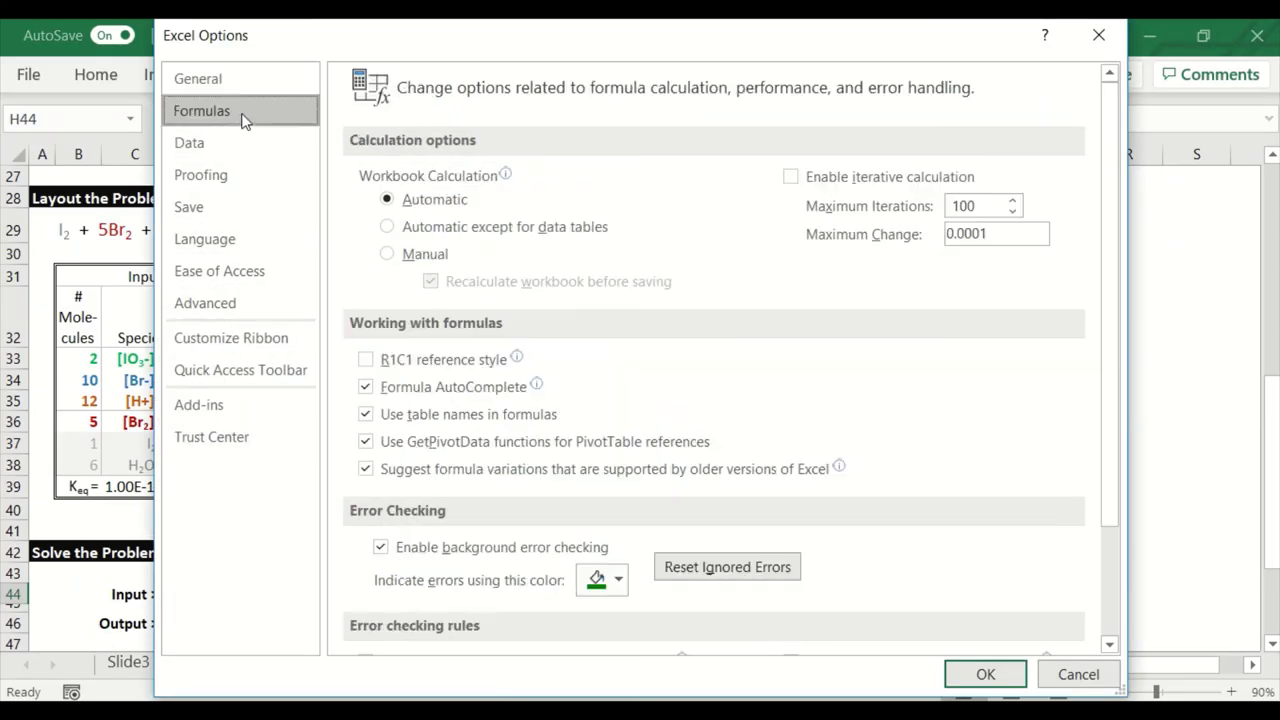
{"action": "double_click", "coordinate": [998, 235]}
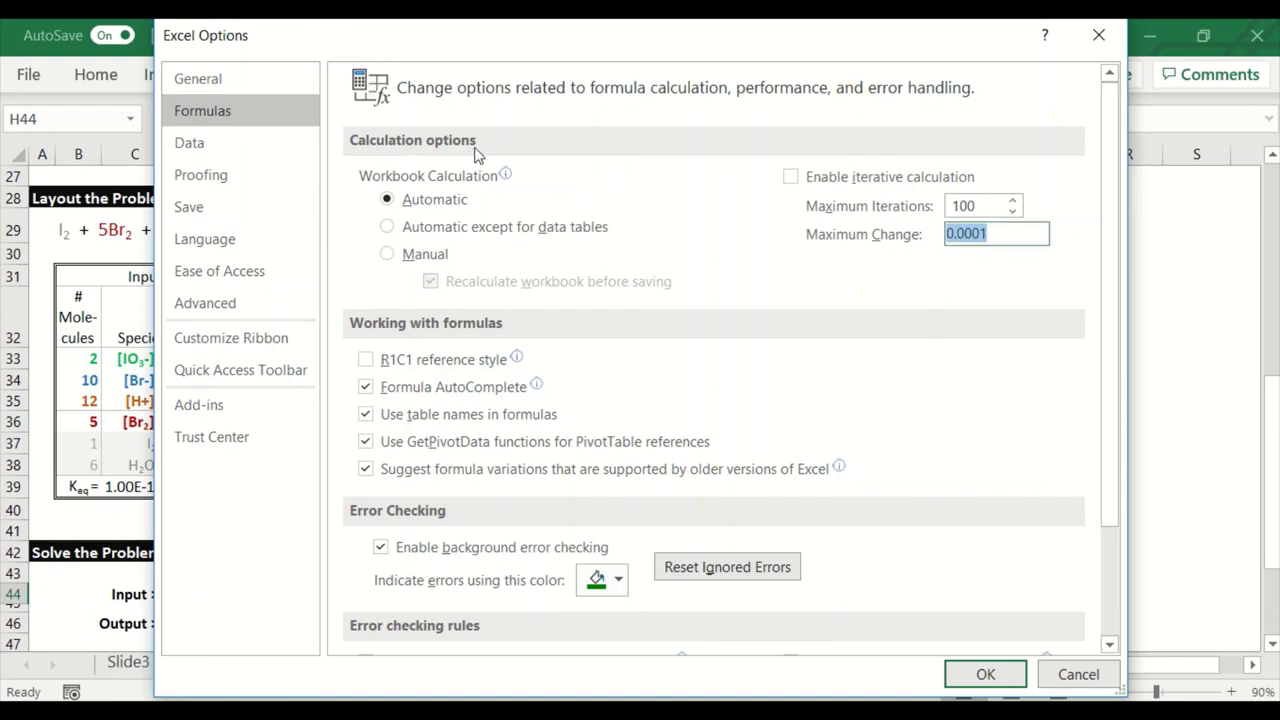
{"action": "left_click_drag", "start_coordinate": [432, 38], "coordinate": [788, 142]}
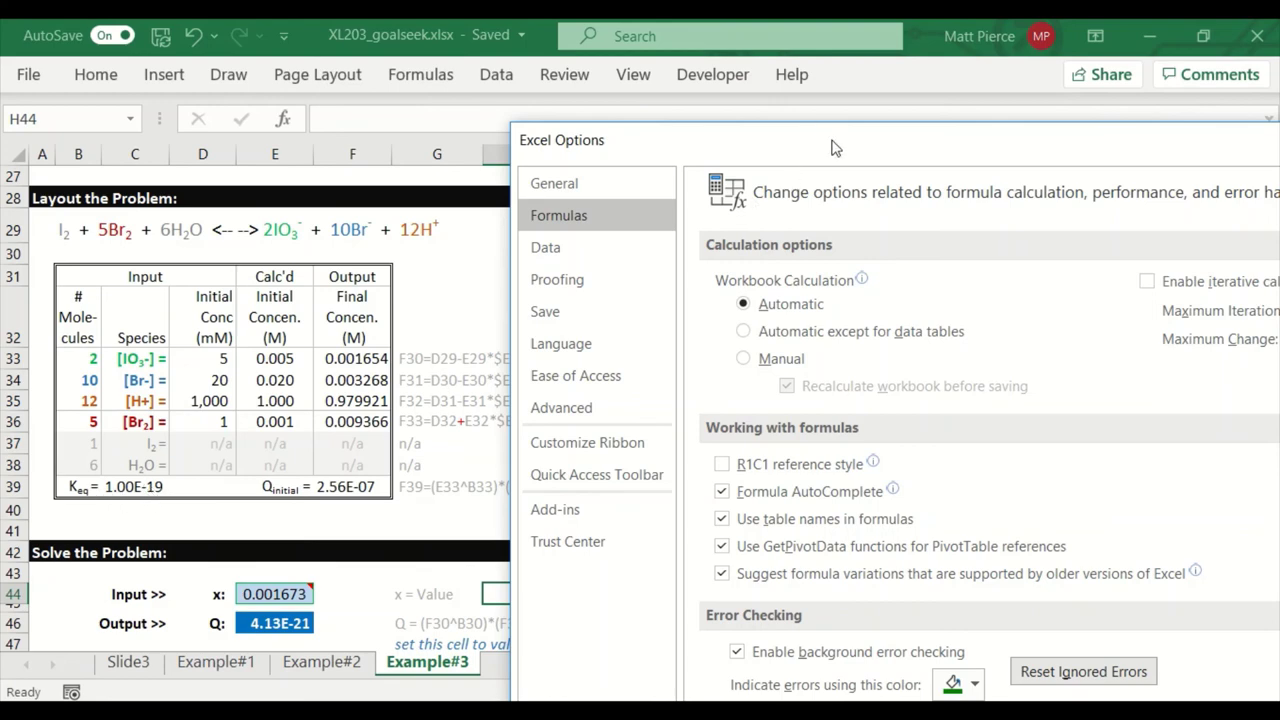
{"action": "left_click_drag", "start_coordinate": [820, 136], "coordinate": [430, 46]}
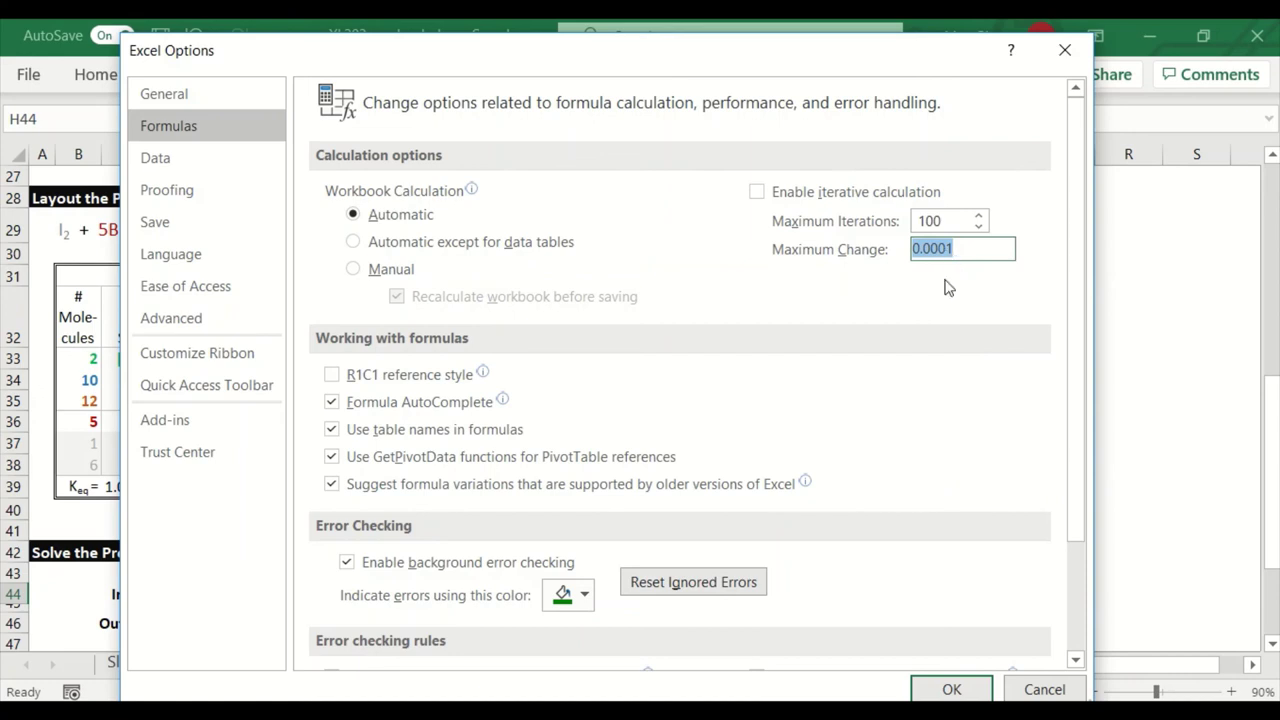
{"action": "type", "text": "1e-24"}
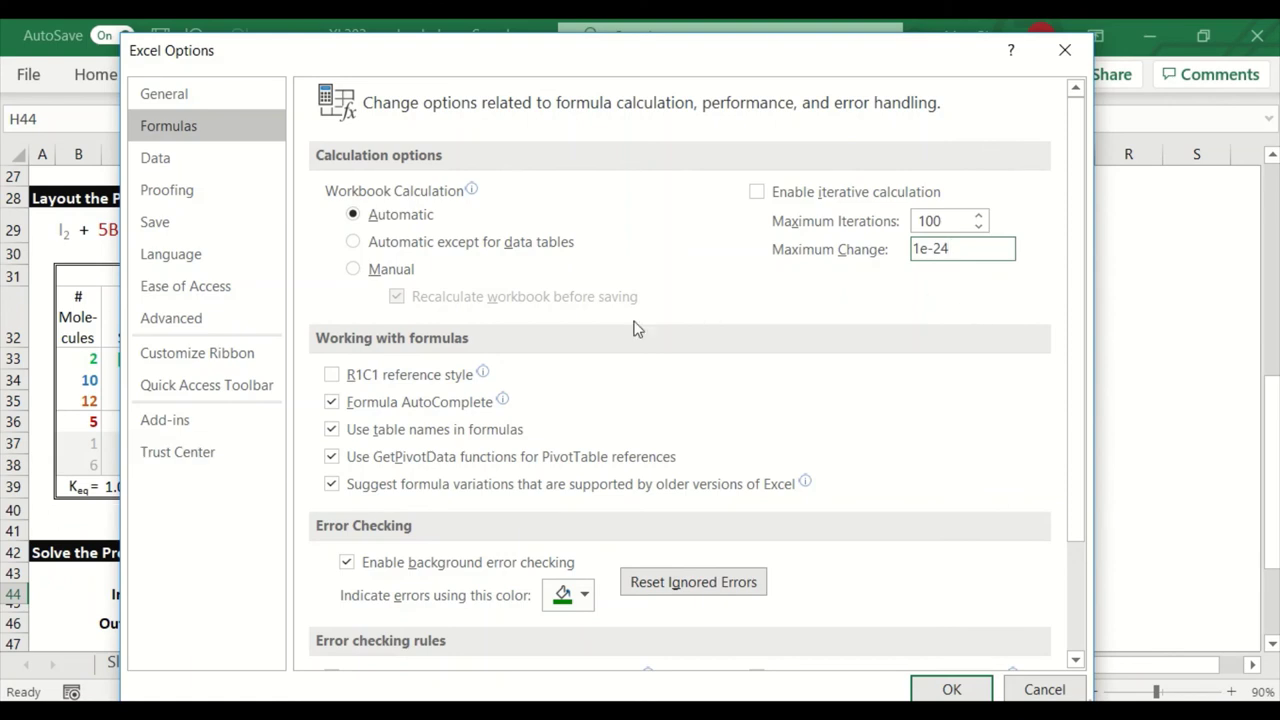
{"action": "left_click", "coordinate": [952, 689]}
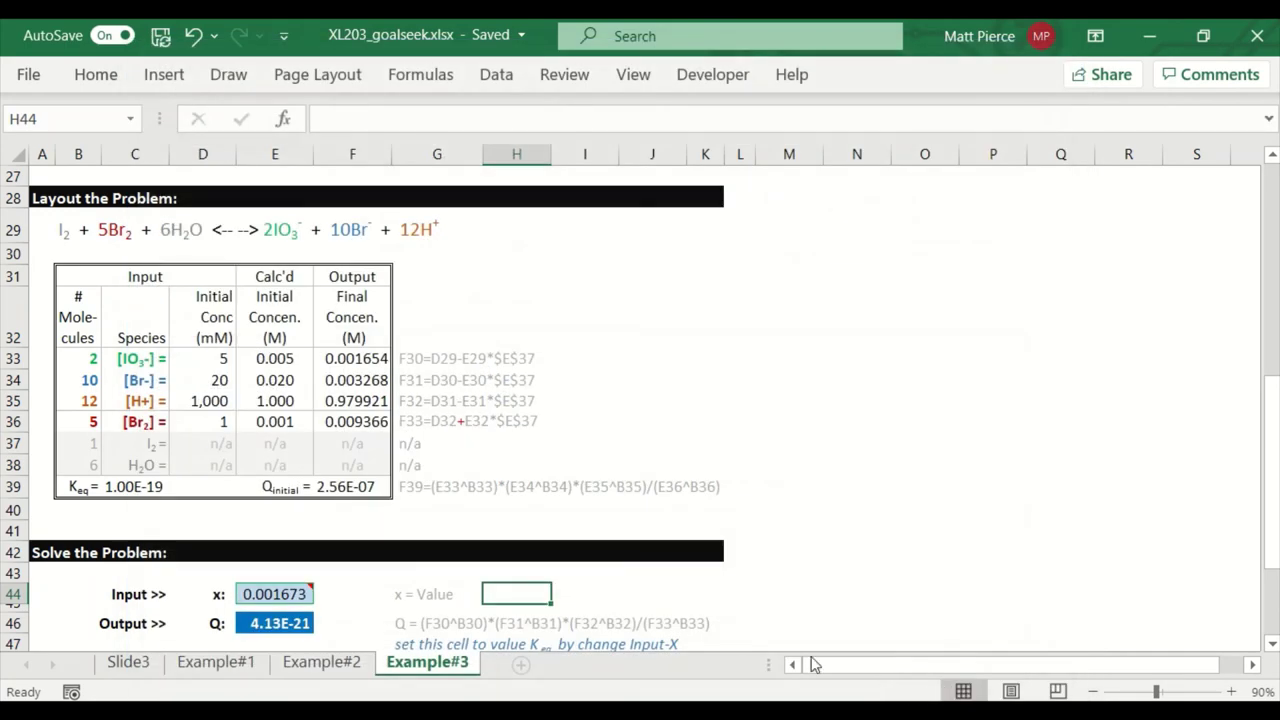
Step: Rerun Goal Seek with the finer calculation tolerance, setting Q in E46 to 1e-19 by changing x in E44, and discard the result
{"action": "left_click", "coordinate": [493, 78]}
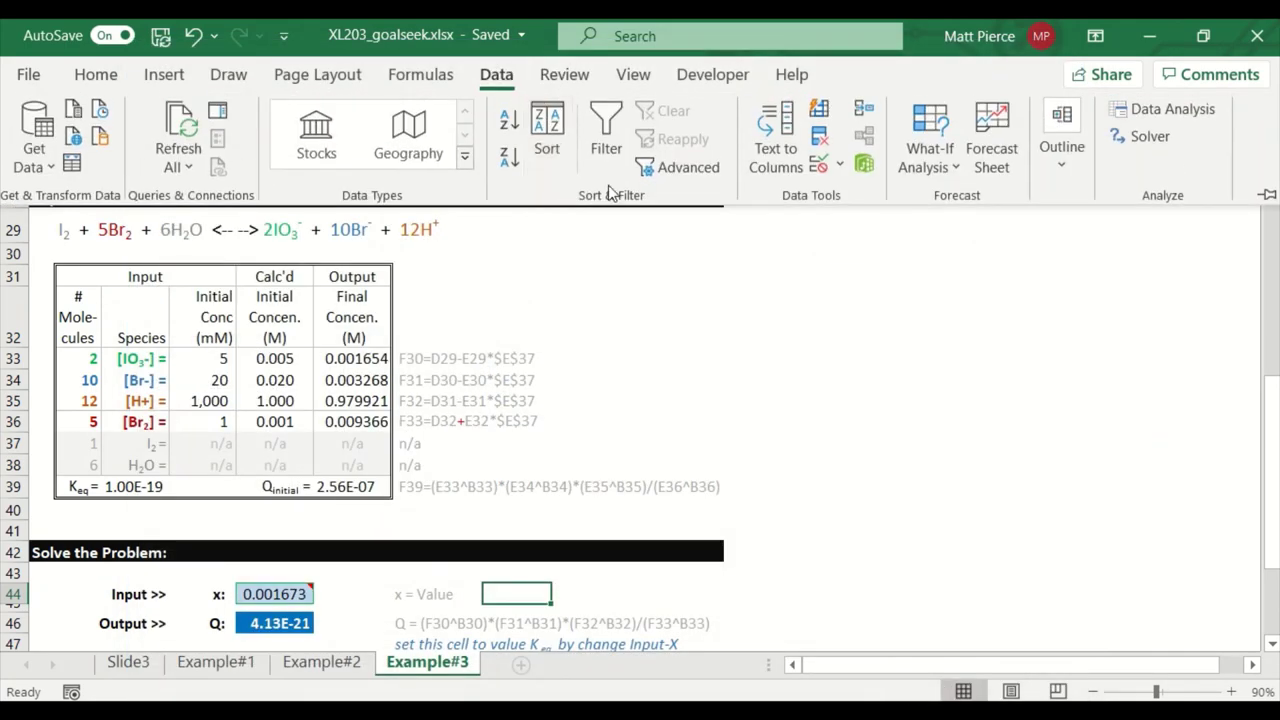
{"action": "left_click", "coordinate": [945, 180]}
{"action": "left_click", "coordinate": [975, 236]}
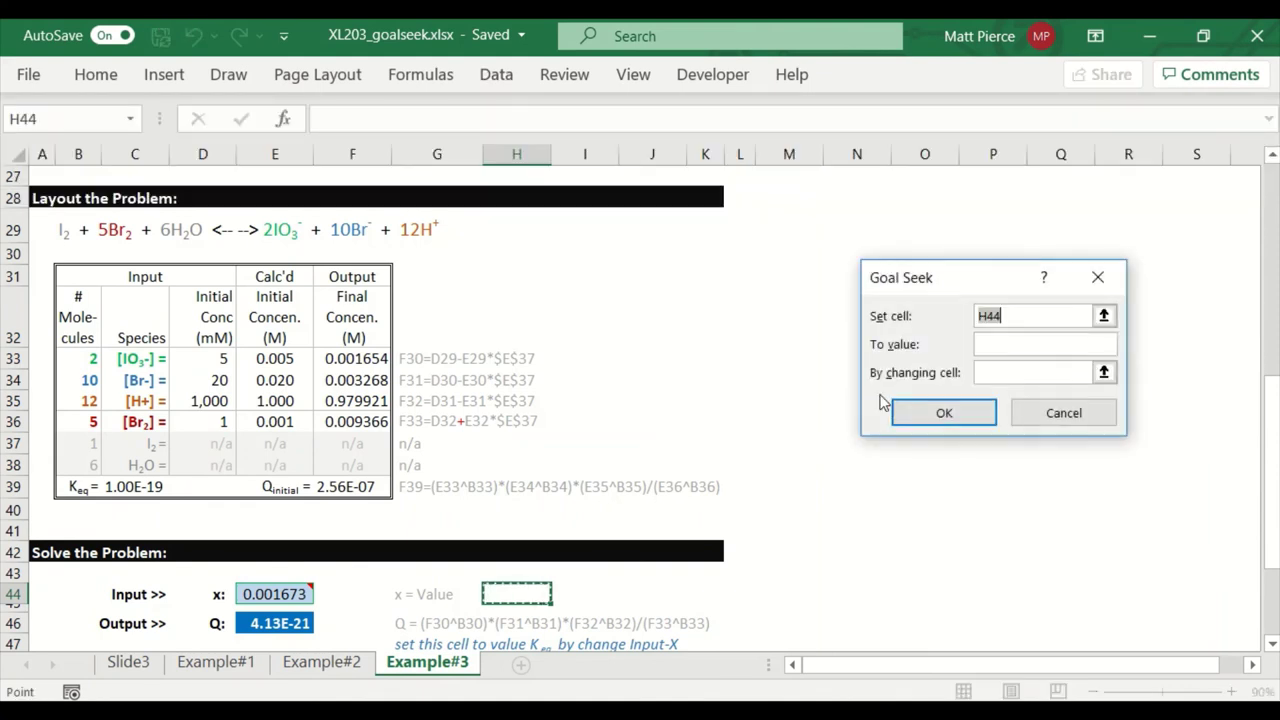
{"action": "left_click", "coordinate": [1104, 316]}
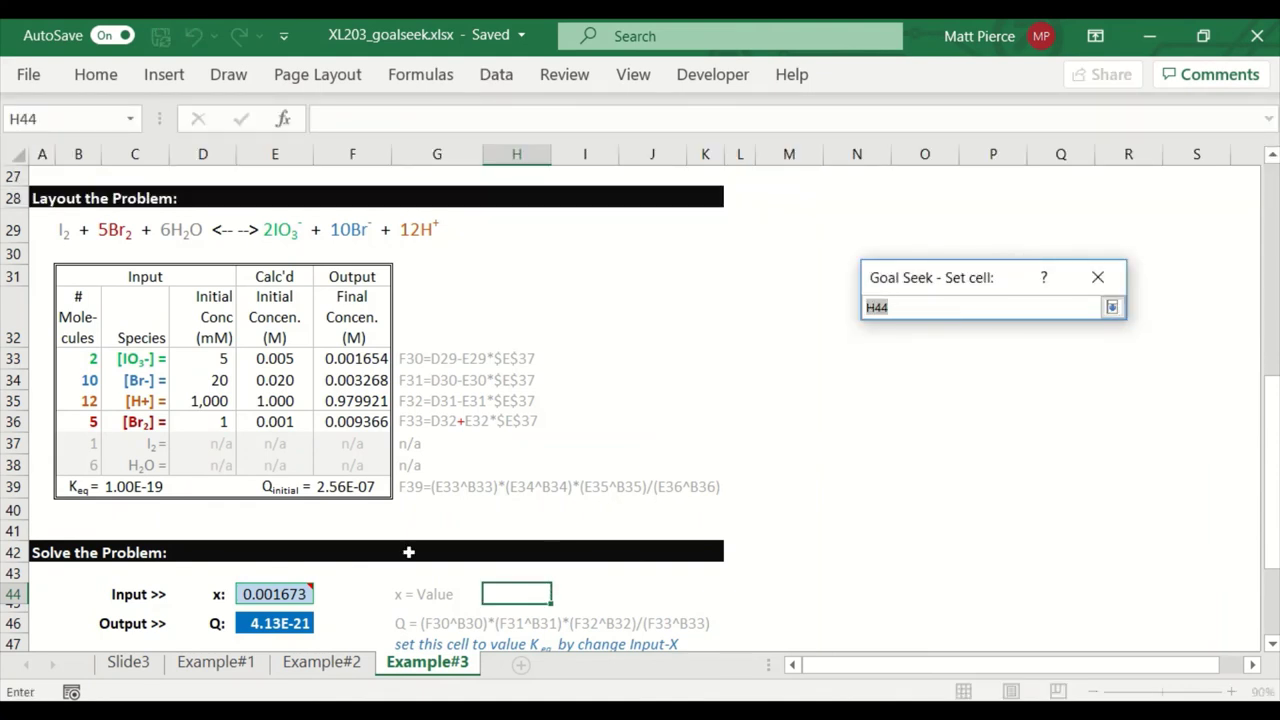
{"action": "left_click", "coordinate": [262, 625]}
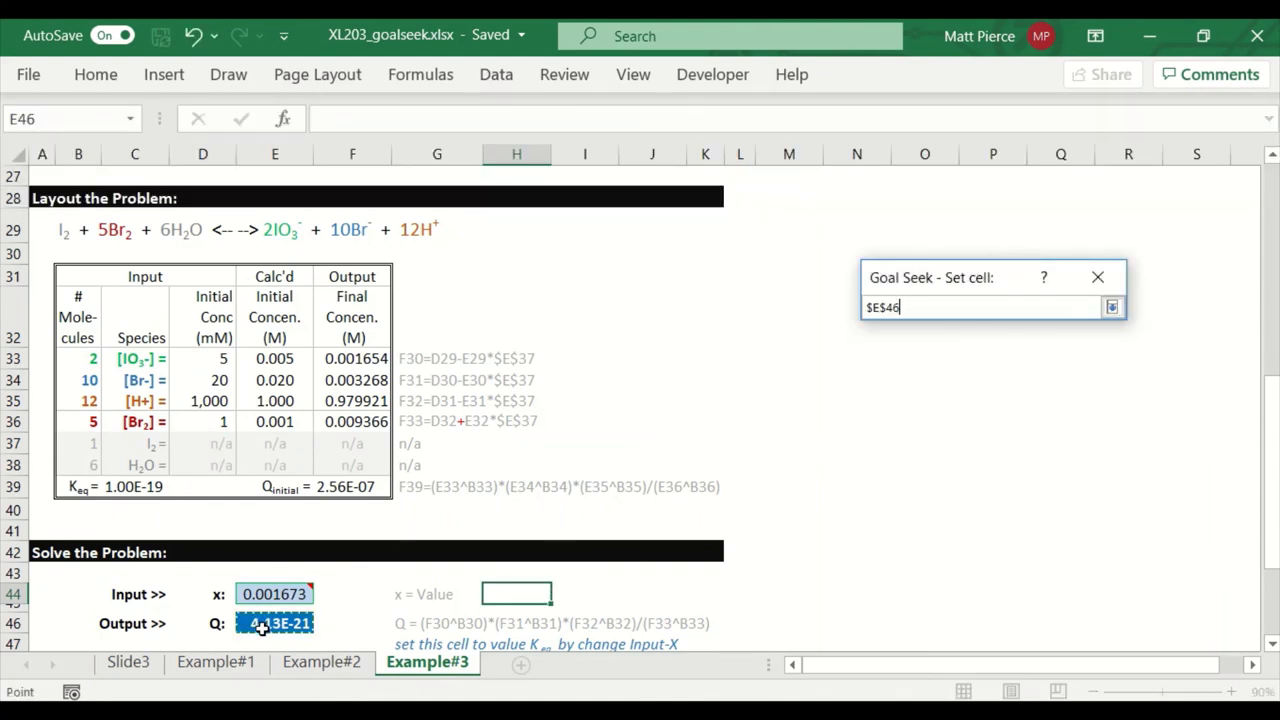
{"action": "left_click", "coordinate": [1112, 307]}
{"action": "left_click", "coordinate": [997, 346]}
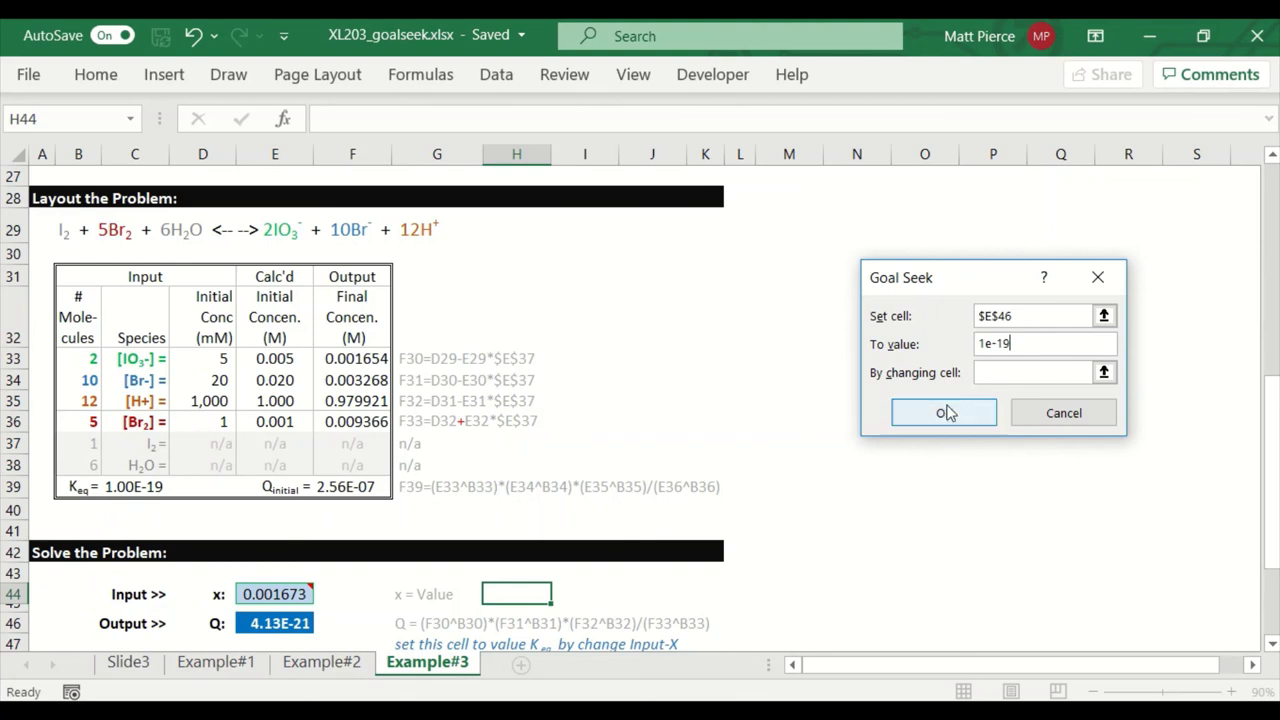
{"action": "left_click", "coordinate": [1104, 373]}
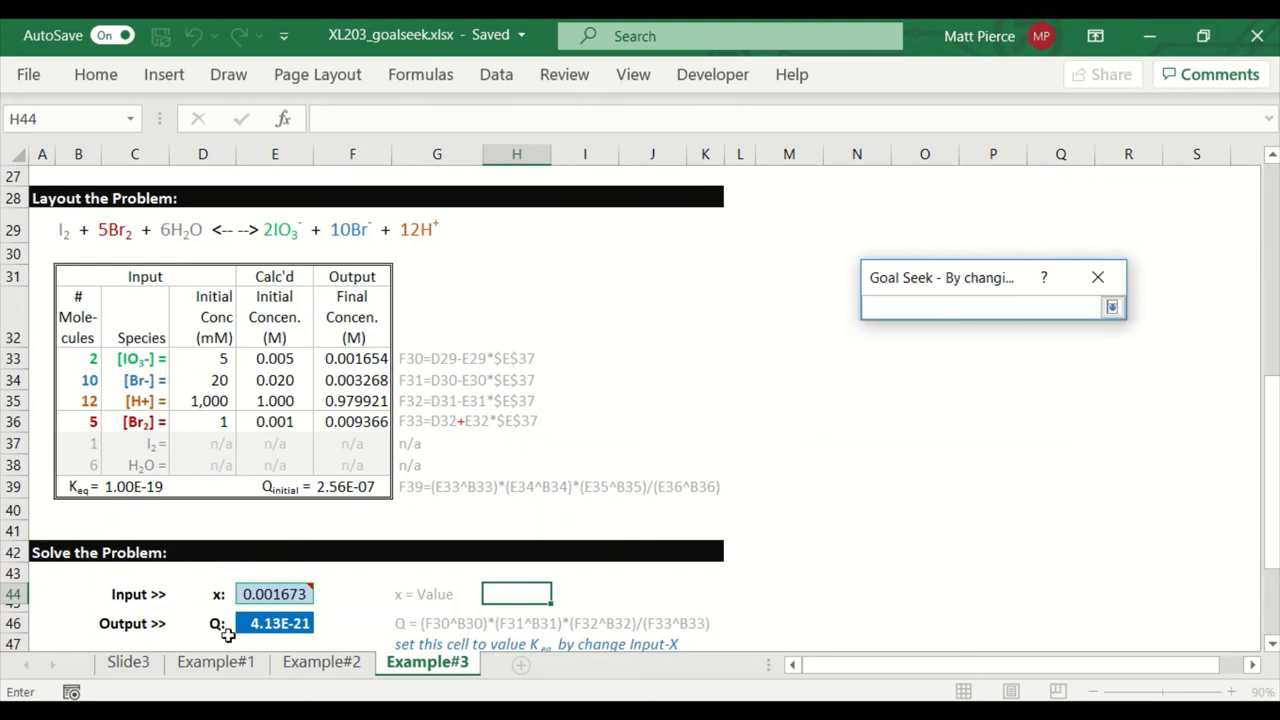
{"action": "left_click", "coordinate": [281, 594]}
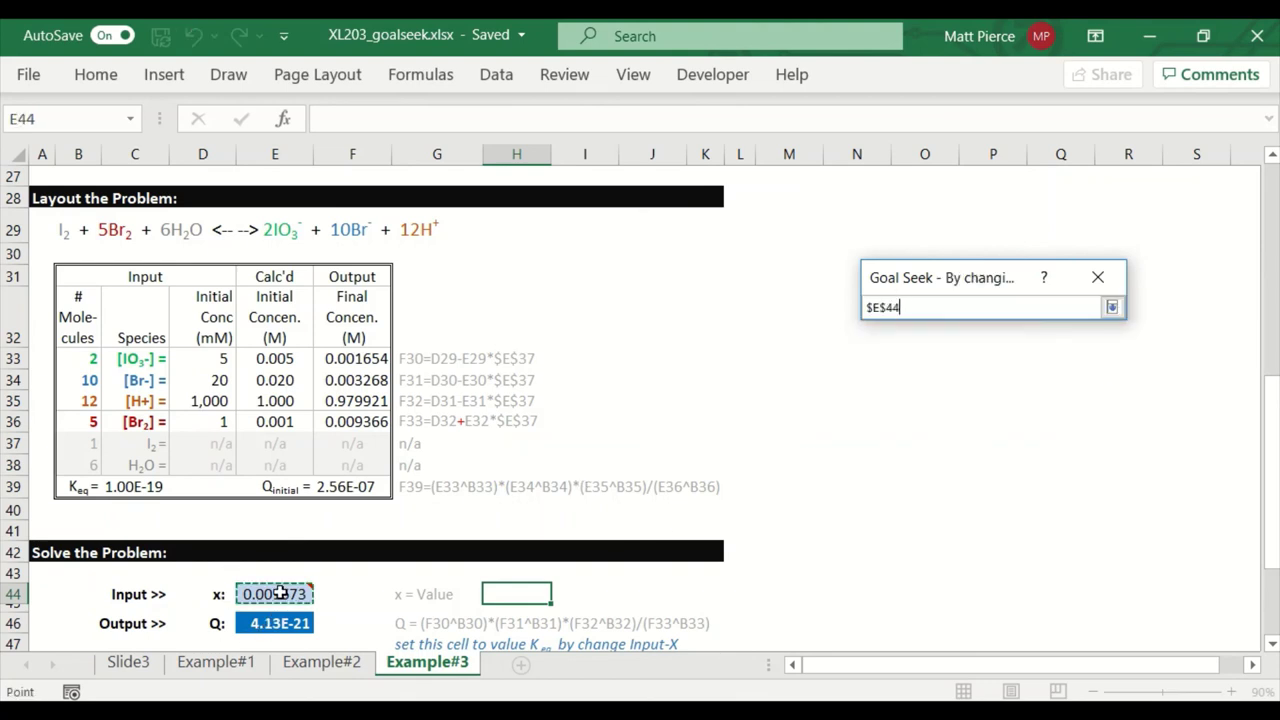
{"action": "left_click", "coordinate": [1111, 307]}
{"action": "left_click", "coordinate": [944, 413]}
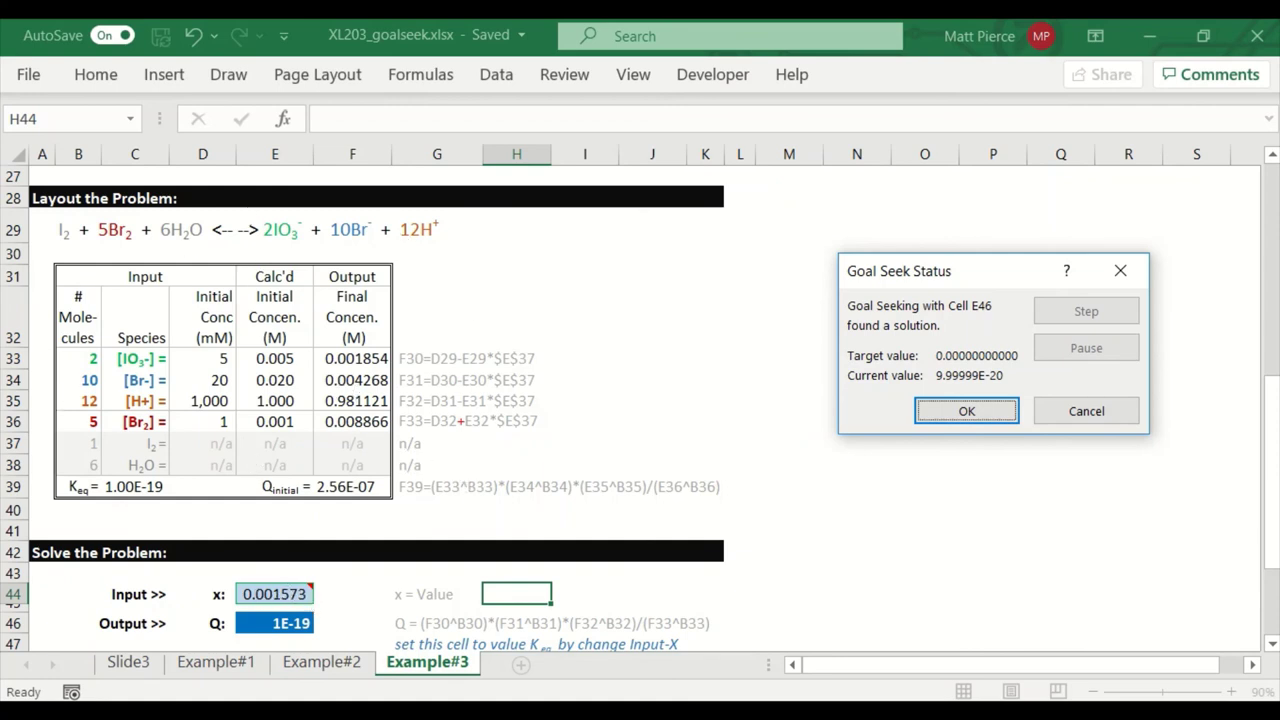
{"action": "left_click", "coordinate": [1084, 410]}
{"action": "scroll", "coordinate": [894, 483], "scroll_direction": "down", "scroll_amount": 3}
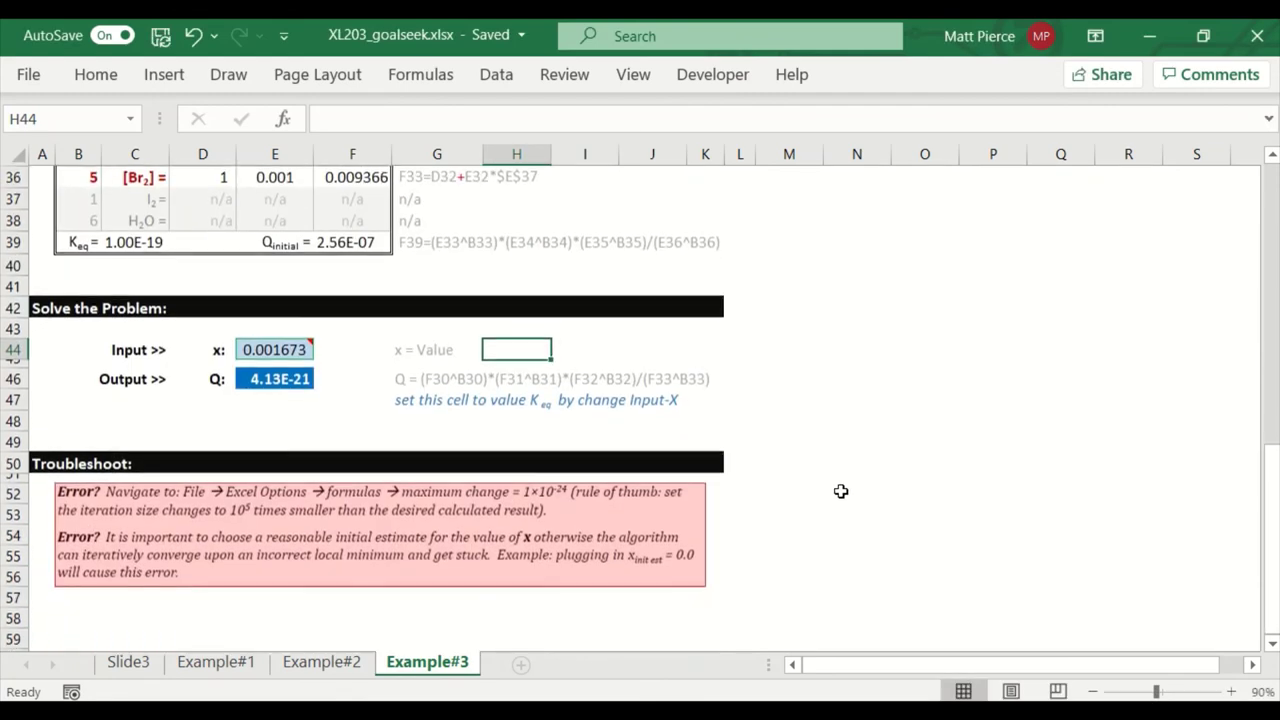